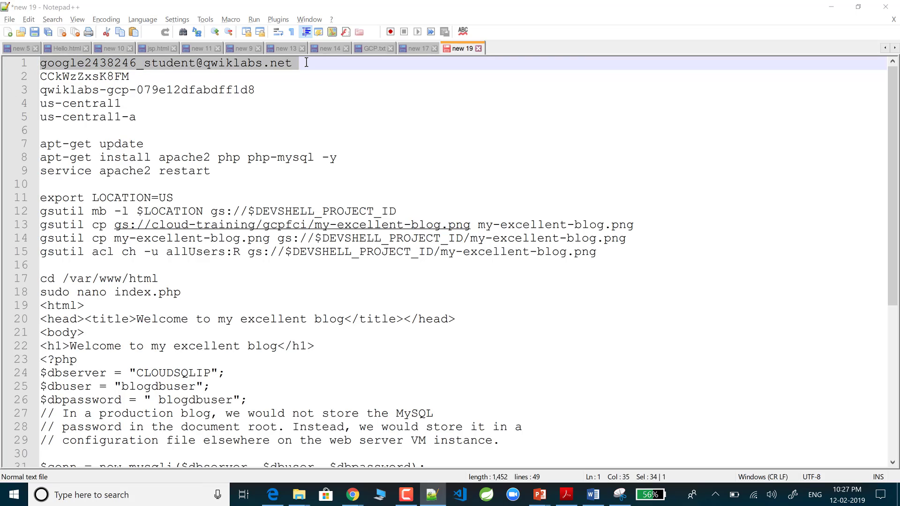
Step: Choose another account and submit the lab student's email on the Google sign-in page
key(alt+Tab)
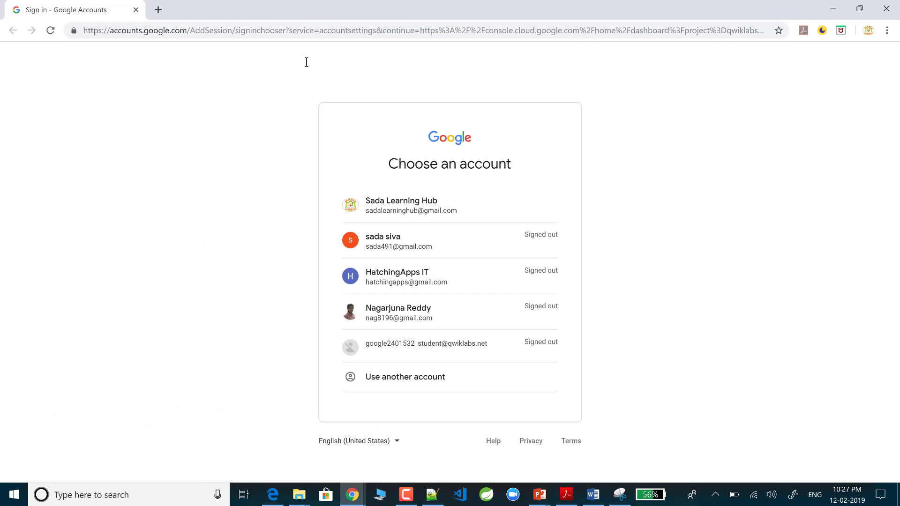
click(420, 375)
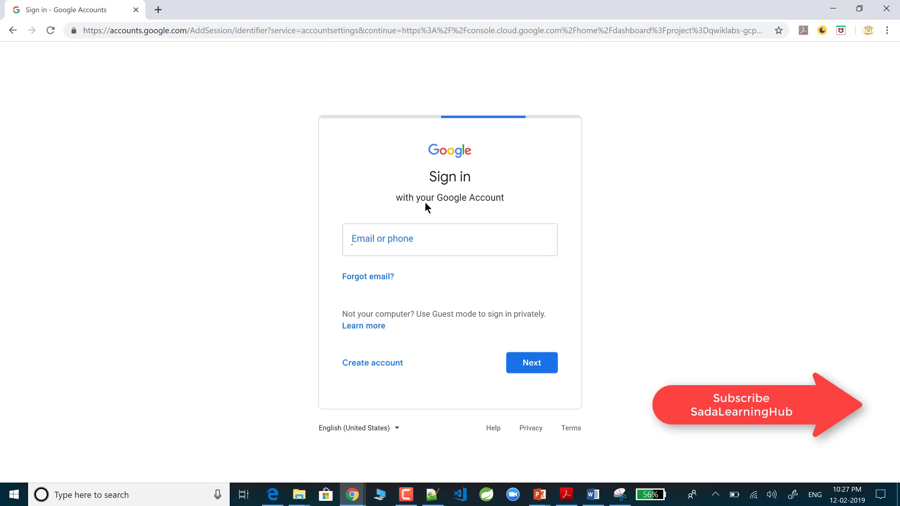
text(v)
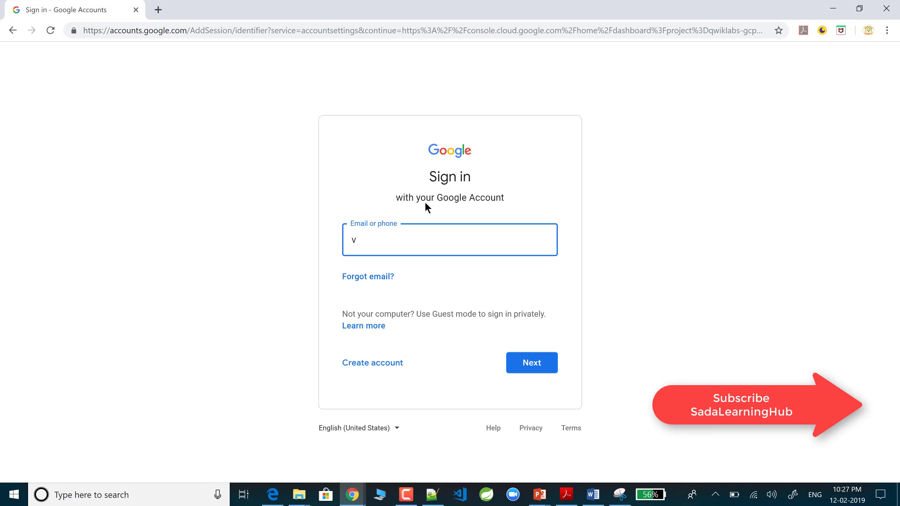
key(BackSpace)
text(us-central1-a)
key(BackSpace)
key(BackSpace)
key(BackSpace)
key(BackSpace)
key(BackSpace)
key(BackSpace)
key(BackSpace)
key(BackSpace)
key(BackSpace)
key(BackSpace)
key(BackSpace)
key(BackSpace)
key(BackSpace)
key(alt+Tab)
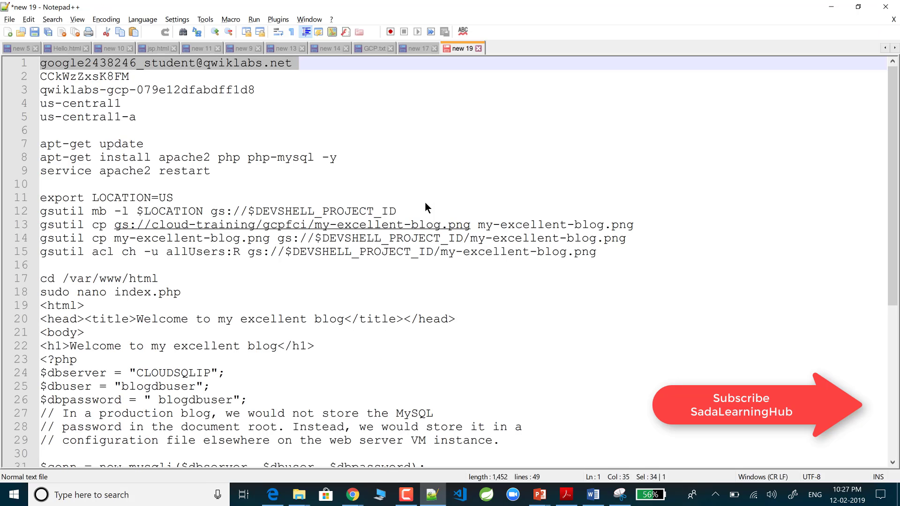
key(alt+Tab)
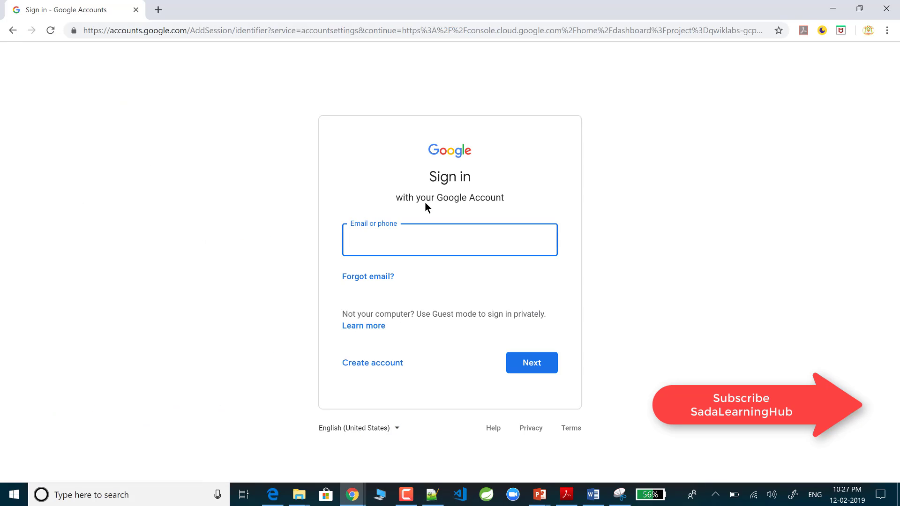
key(ctrl+v)
key(Return)
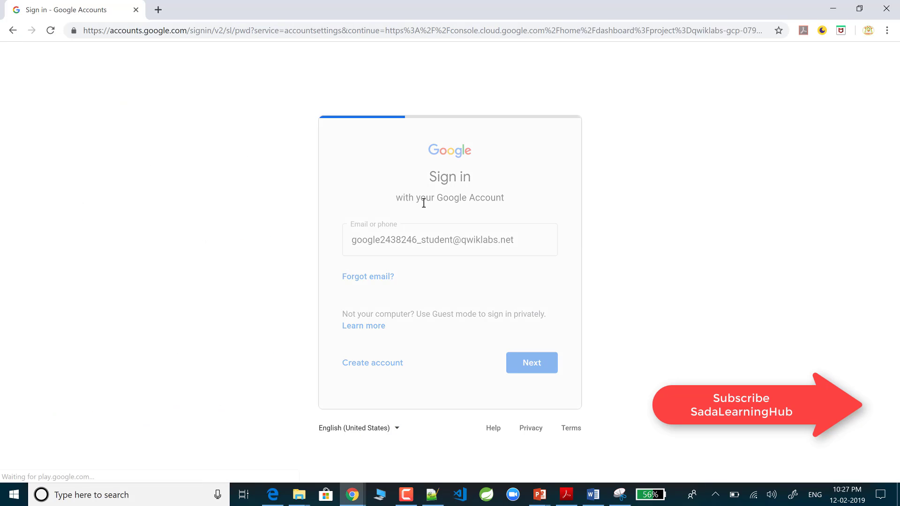
key(alt+Tab)
Step: Copy the lab password from the notes and submit it to finish signing in
key(Down)
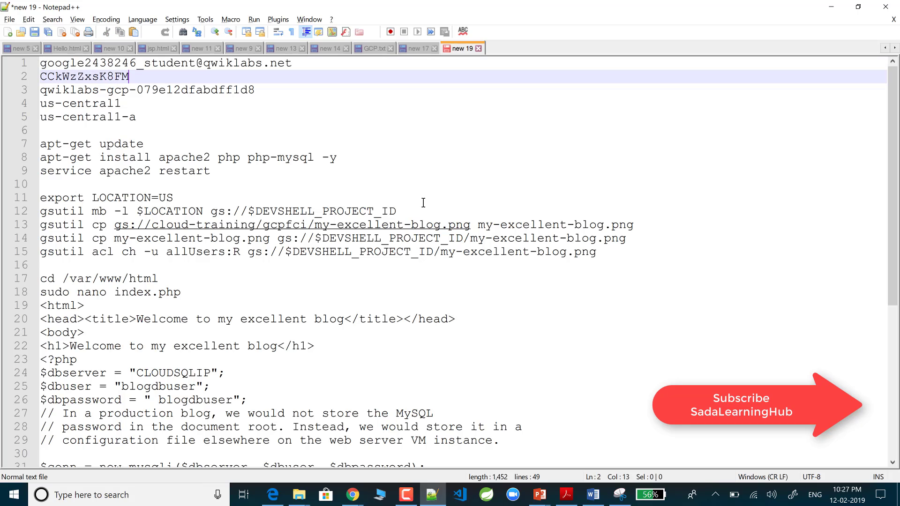
key(shift+Home)
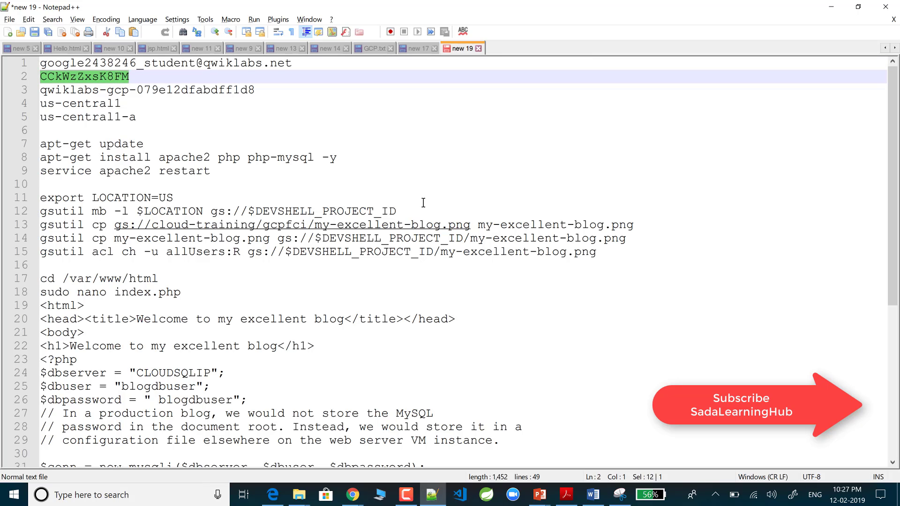
key(alt+Tab)
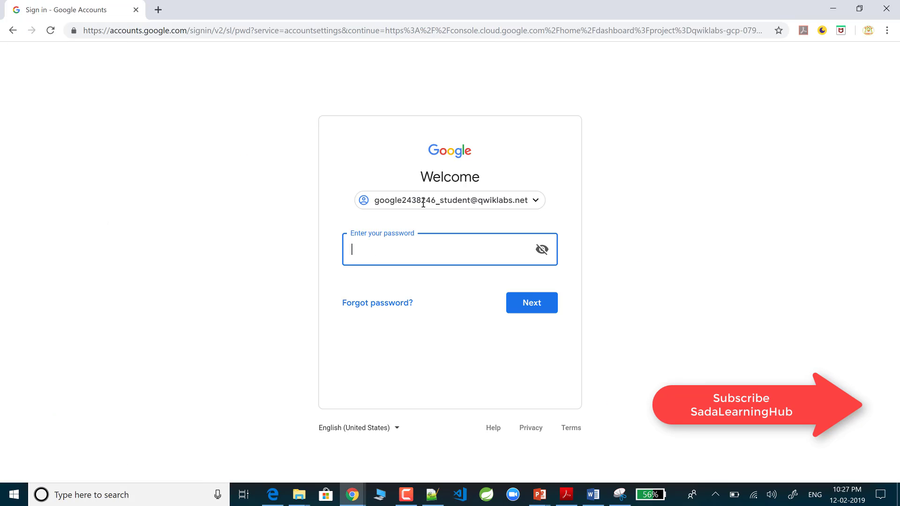
key(ctrl+v)
key(Return)
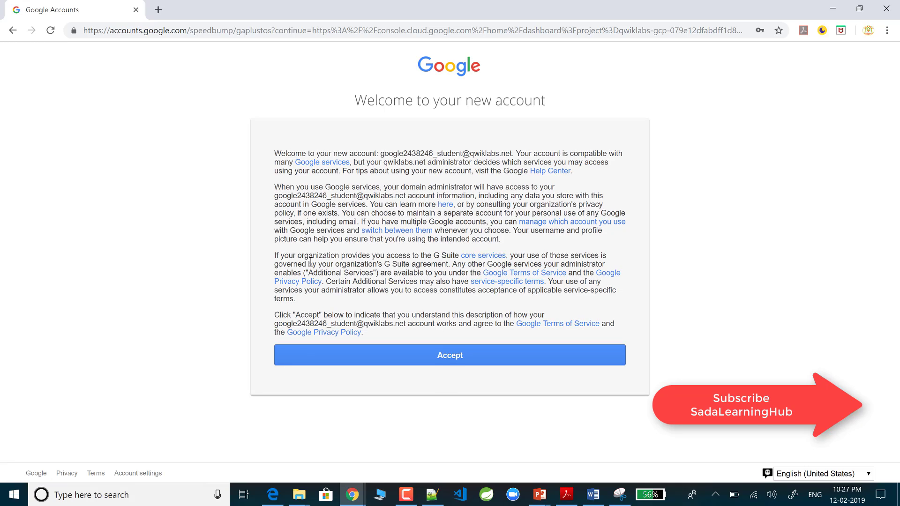
Step: Accept the new-account welcome terms, then tick and accept the updated Cloud Platform Terms of Service
click(446, 362)
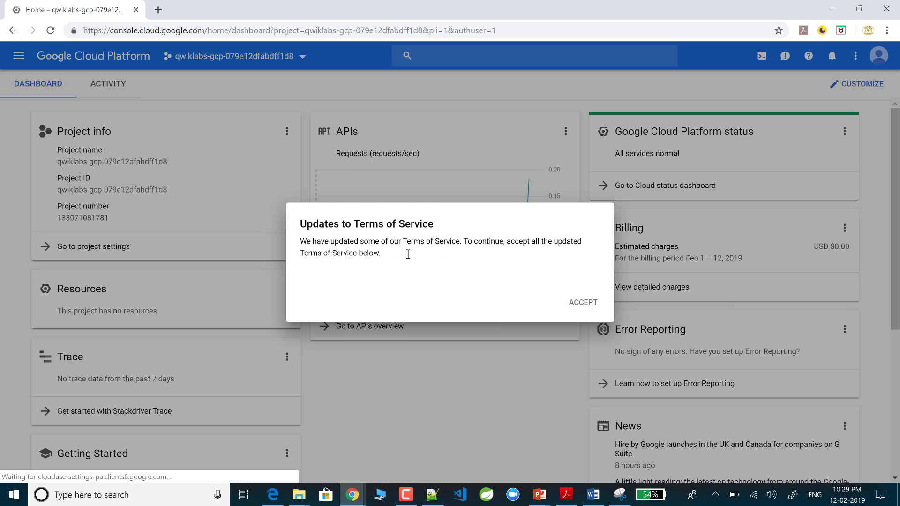
click(309, 243)
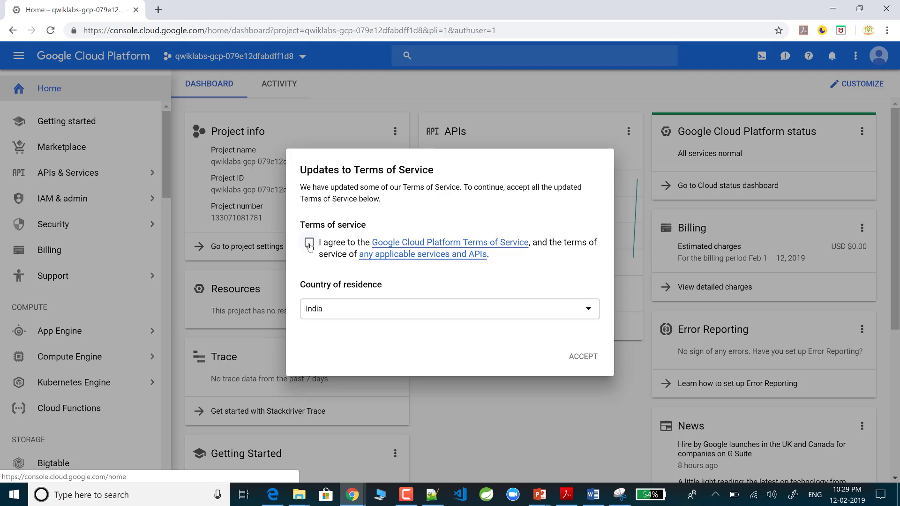
click(590, 359)
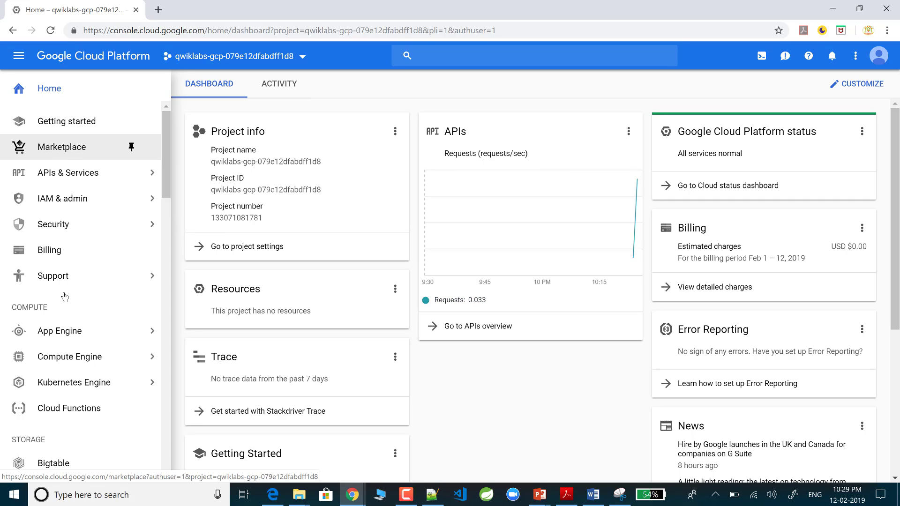
Step: Go to Compute Engine's VM instances list and start a new instance
mouse_move(70, 364)
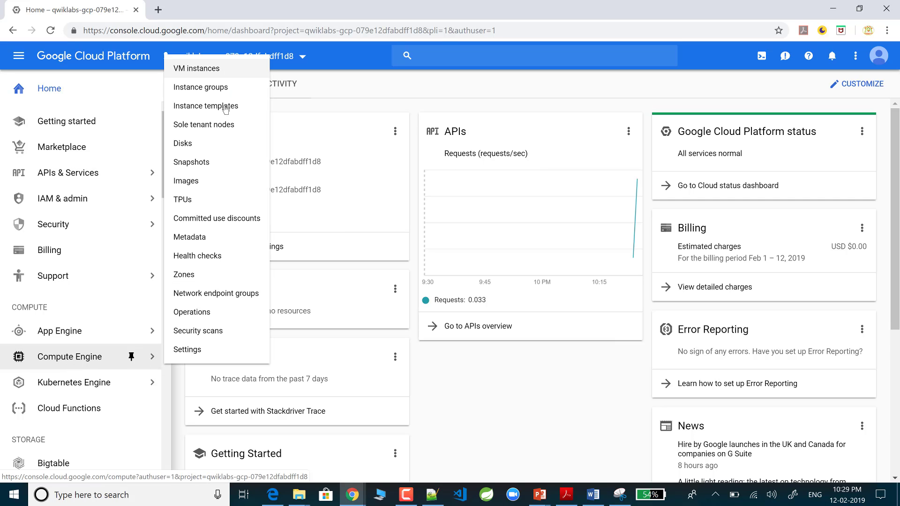
click(220, 70)
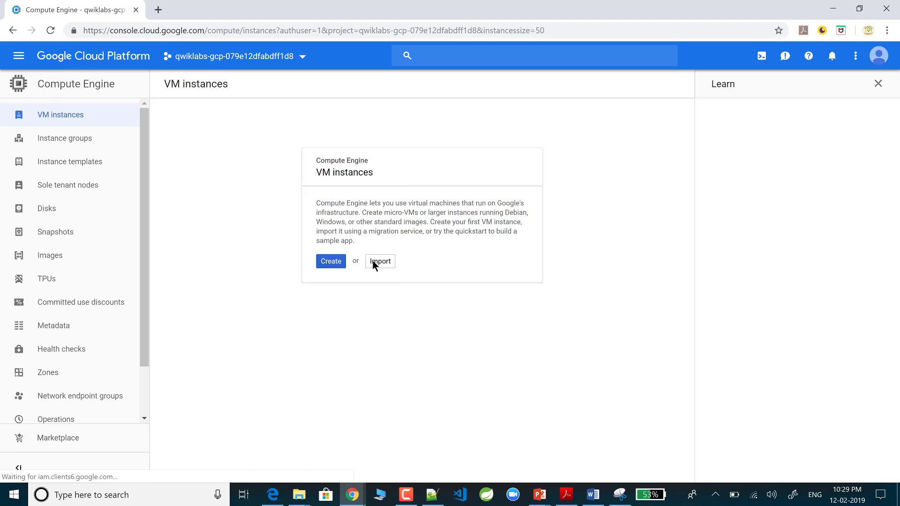
click(331, 262)
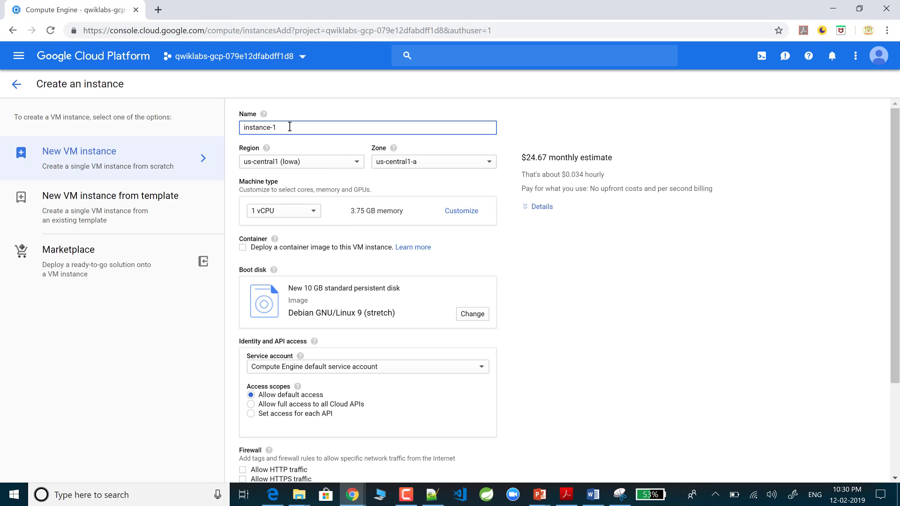
Step: Rename instance-1 to bloghost, allow HTTP traffic, and expand the management, security, disks and networking options
drag(289, 127, 219, 130)
text(bloghost)
scroll(280, 277, down, 3)
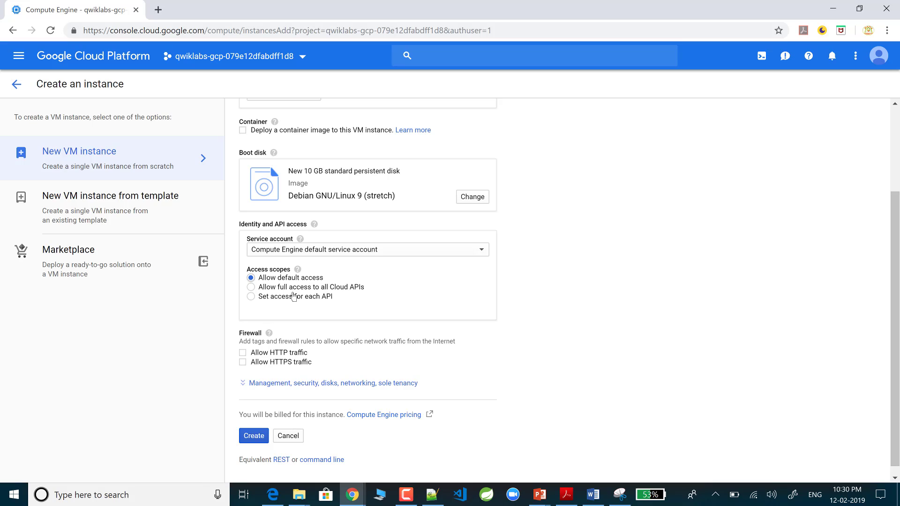
click(243, 353)
scroll(344, 385, down, 1)
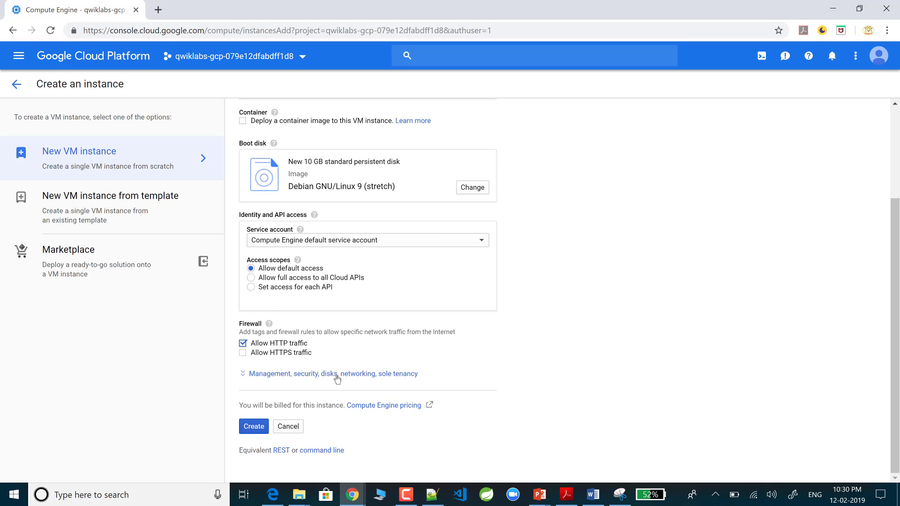
click(337, 374)
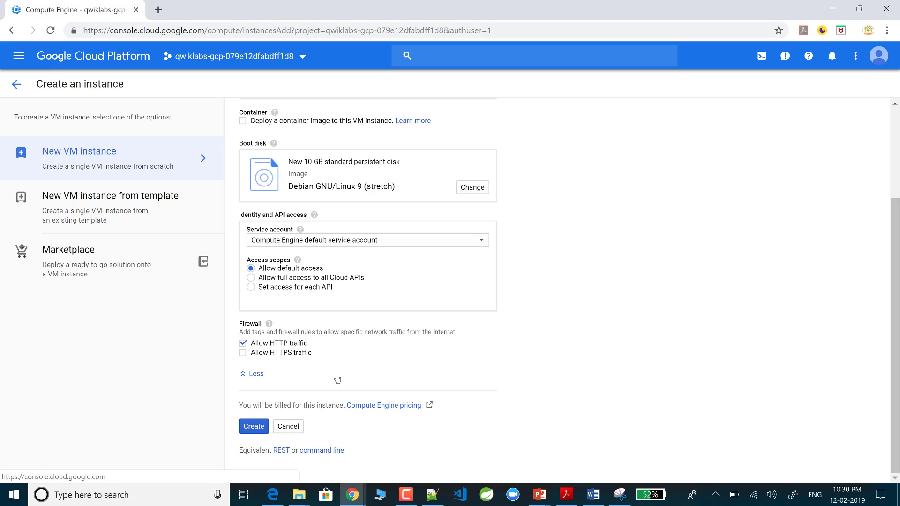
scroll(337, 378, down, 4)
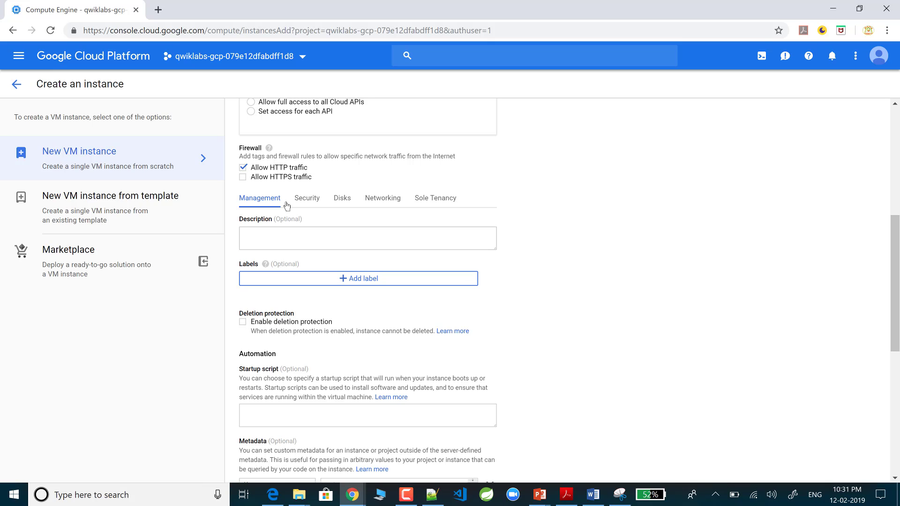
Step: Paste the apt-get update, apache2/php/php-mysql install and apache2 restart commands as the startup script
scroll(288, 249, down, 2)
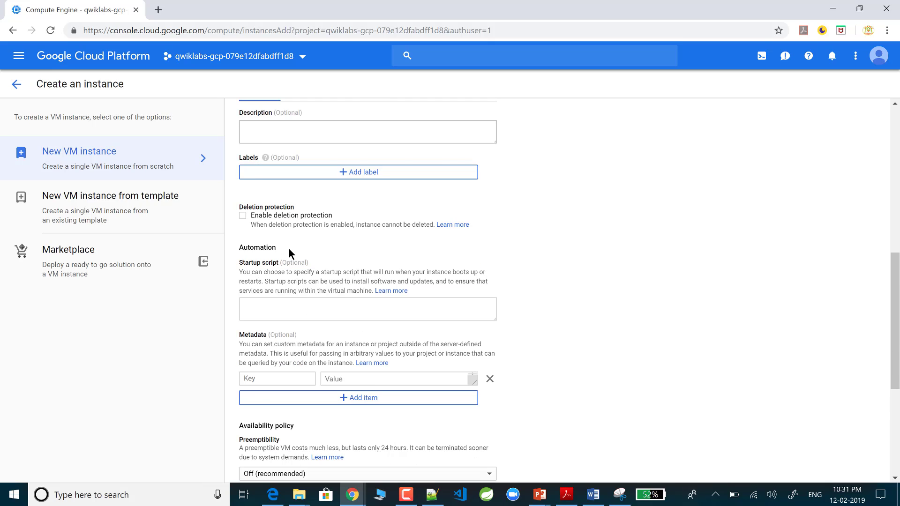
scroll(289, 254, down, 3)
scroll(288, 249, up, 1)
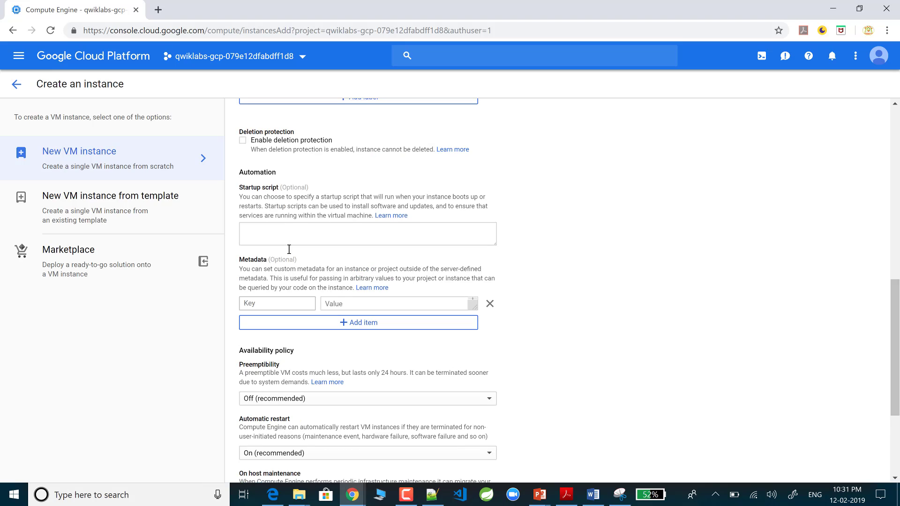
scroll(289, 249, up, 3)
scroll(289, 248, down, 1)
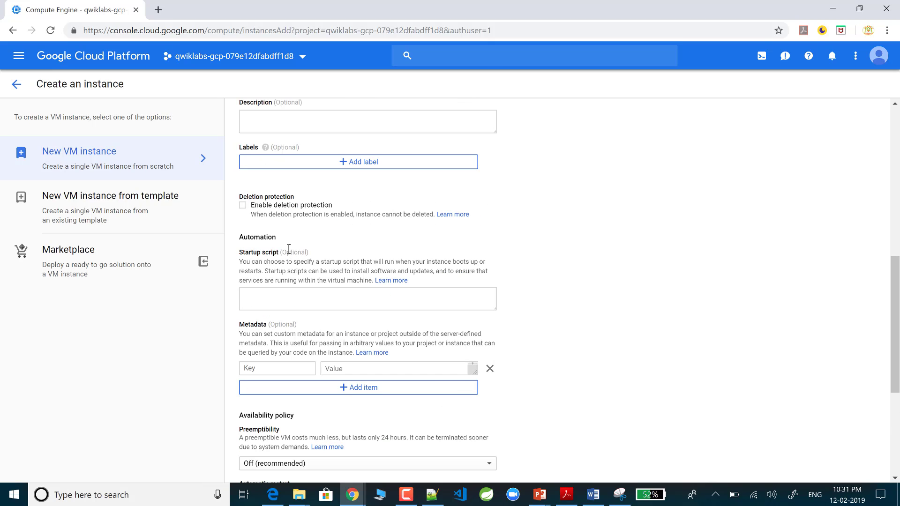
scroll(289, 249, down, 1)
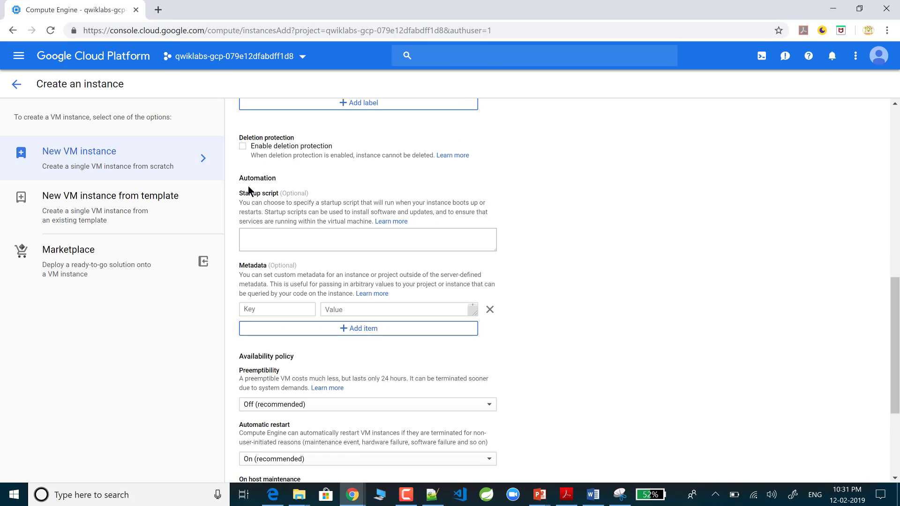
click(262, 245)
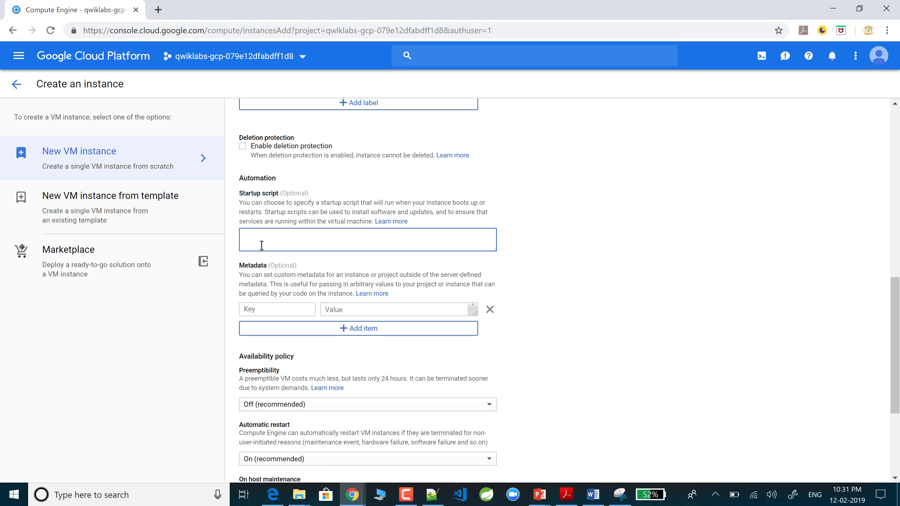
click(432, 496)
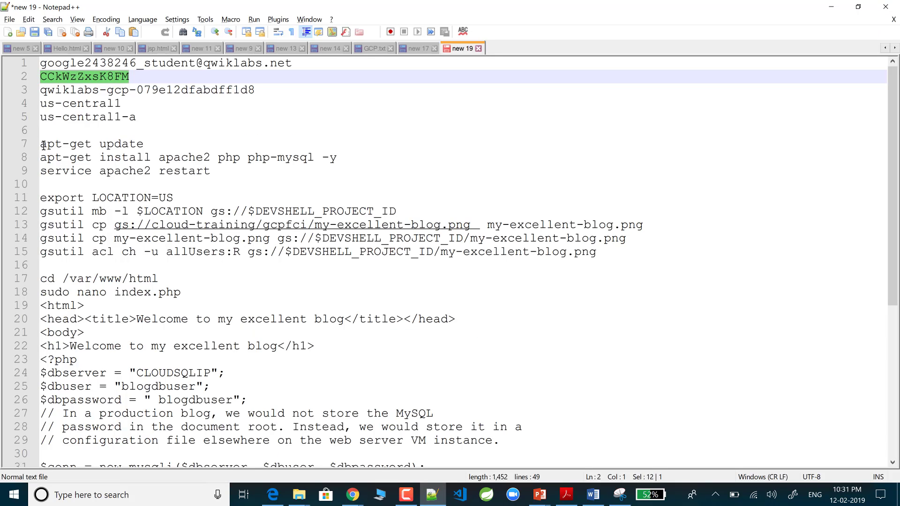
drag(41, 144, 217, 174)
key(ctrl+c)
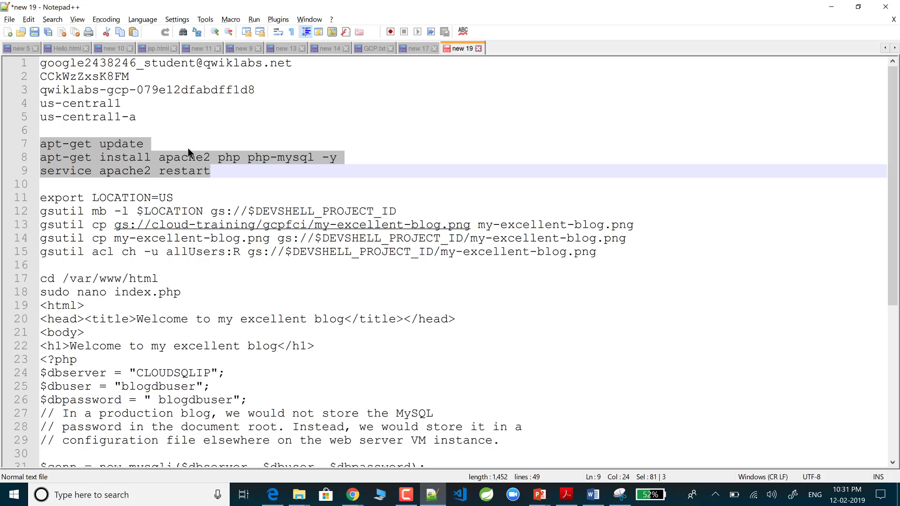
key(alt+Tab)
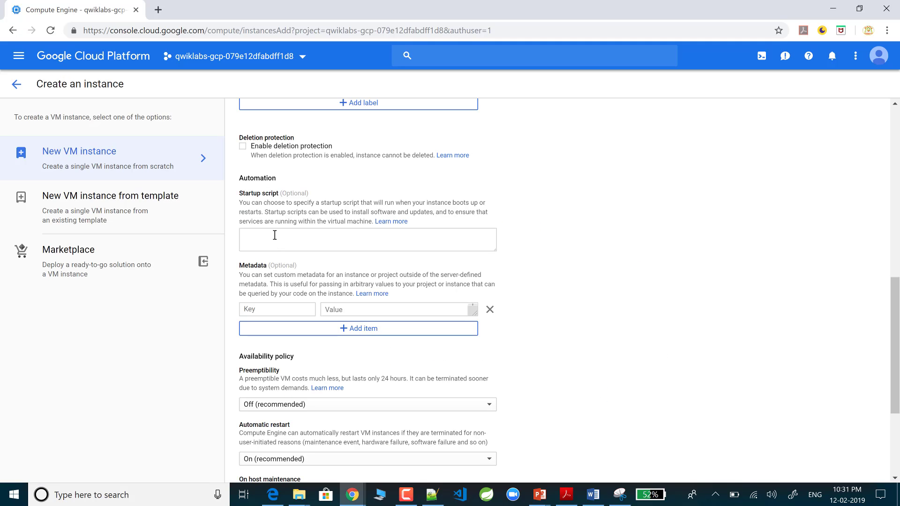
click(275, 235)
key(ctrl+v)
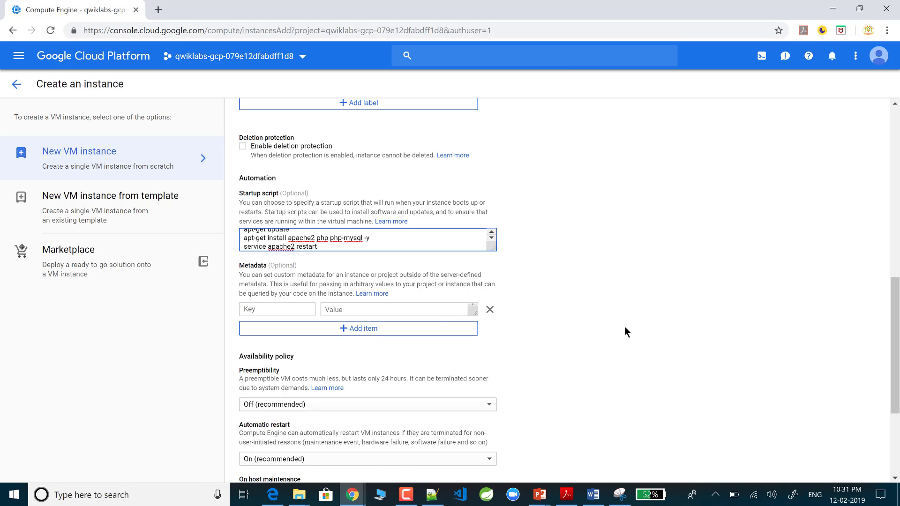
scroll(625, 327, down, 4)
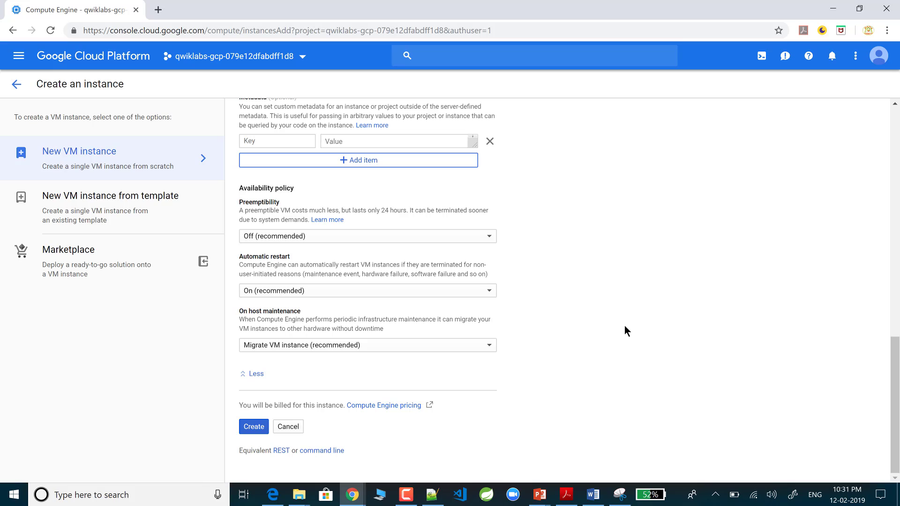
Step: Submit creation of the bloghost instance and return to the Notepad++ notes
click(253, 428)
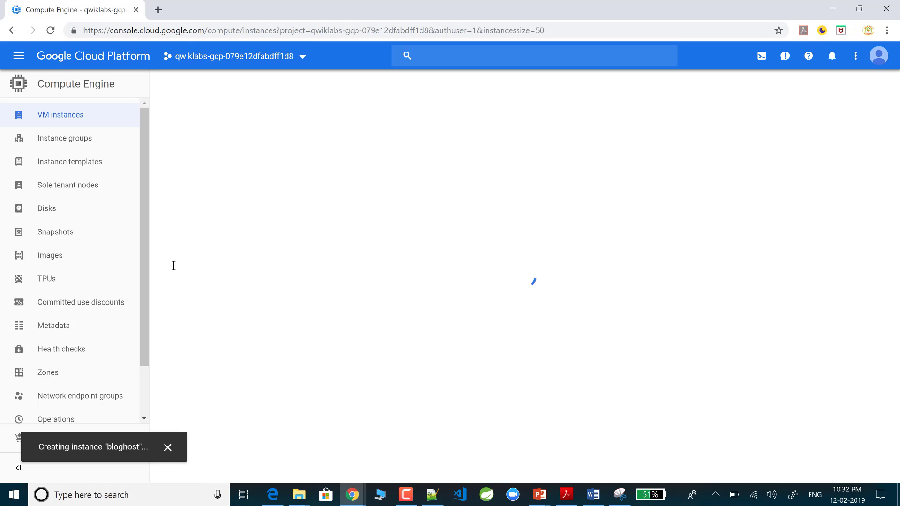
key(alt+Tab)
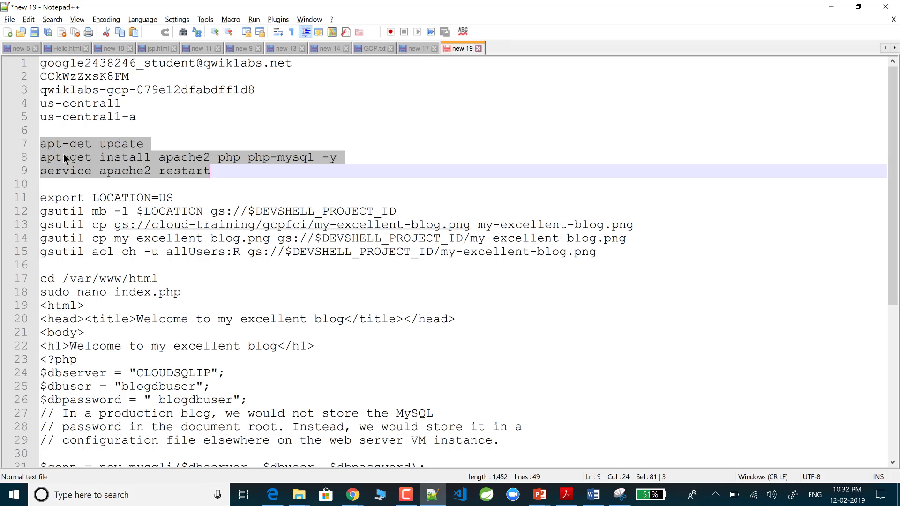
Step: Highlight the apt-get update and the apache2, php, php-mysql install commands in the notes
click(150, 145)
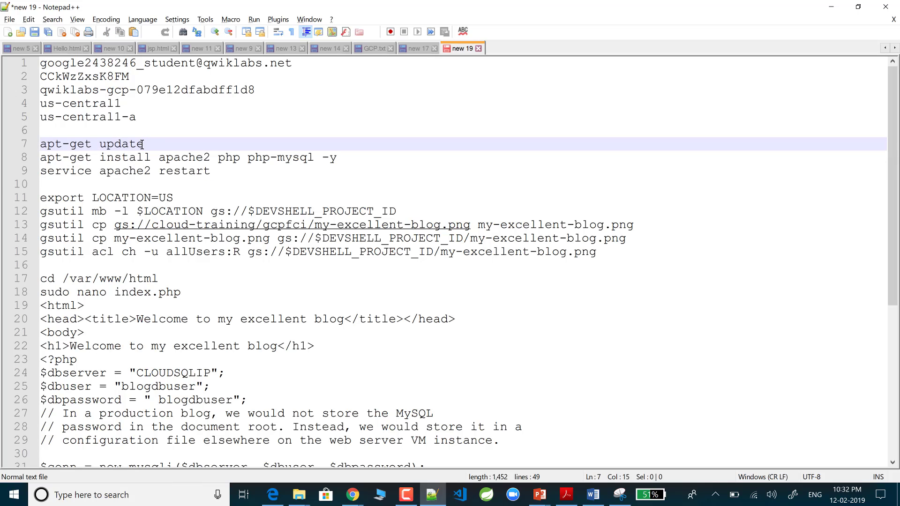
drag(75, 146, 42, 146)
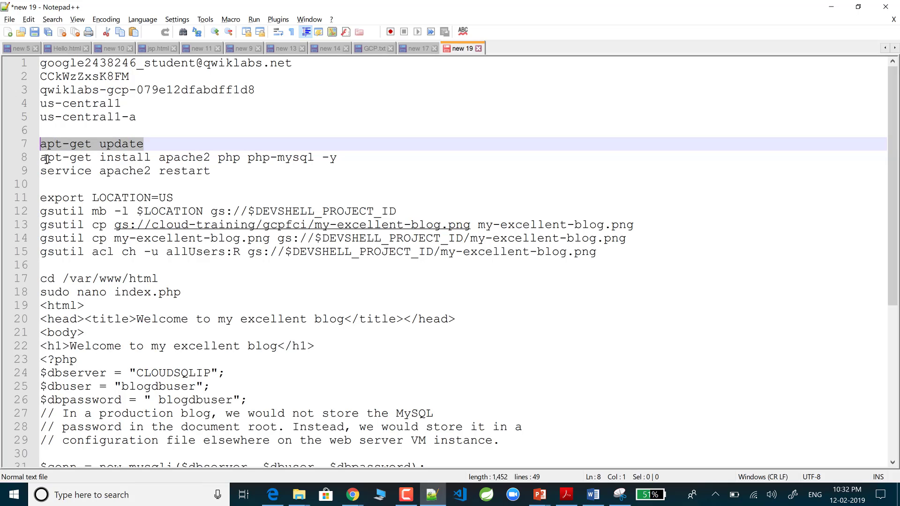
key(Down)
key(shift+Right)
key(shift+Right)
key(shift+Right)
key(shift+Right)
key(shift+Right)
key(shift+Right)
key(shift+Right)
key(shift+Right)
key(shift+Right)
key(shift+Right)
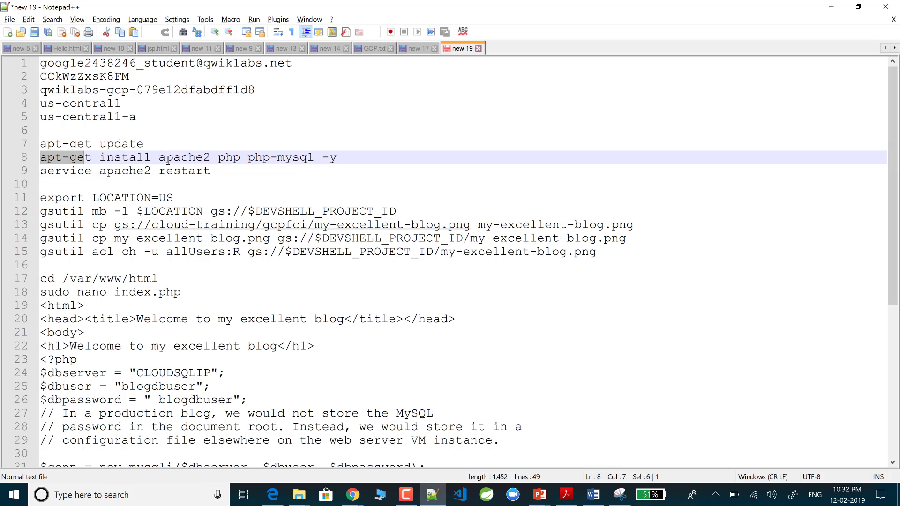
key(shift+Right)
key(shift+Right)
key(shift+Right)
key(shift+Right)
key(shift+Right)
key(shift+Right)
key(shift+Right)
key(shift+Right)
key(shift+Right)
key(shift+Right)
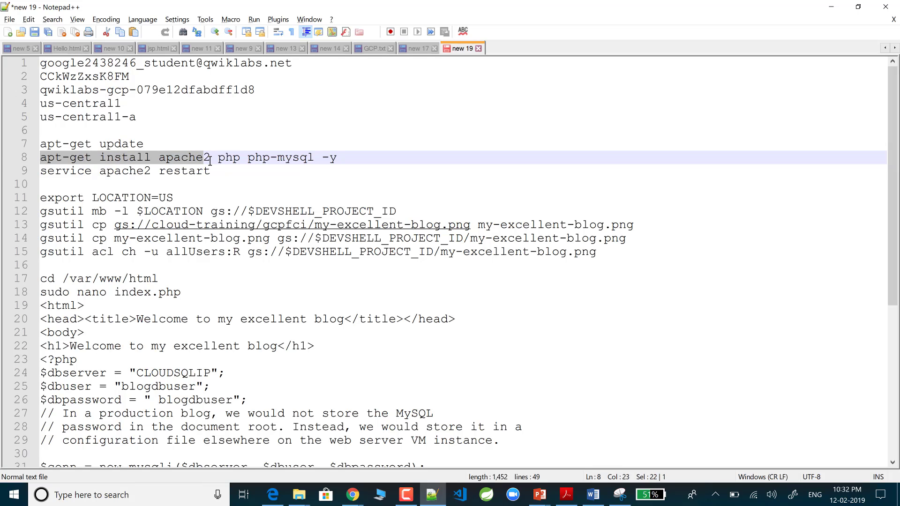
key(shift+Right)
key(shift+Right)
key(shift+Right)
key(shift+Right)
key(shift+Right)
key(shift+Right)
key(shift+Right)
key(shift+Right)
key(shift+Right)
key(shift+Right)
key(shift+Right)
key(shift+Right)
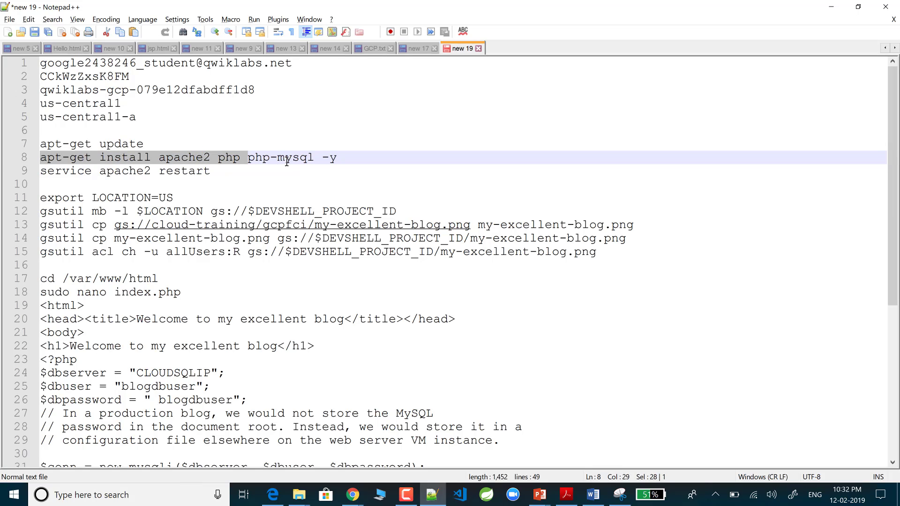
key(shift+Right)
key(shift+Right)
key(shift+Right)
key(shift+Right)
key(shift+Right)
key(shift+Right)
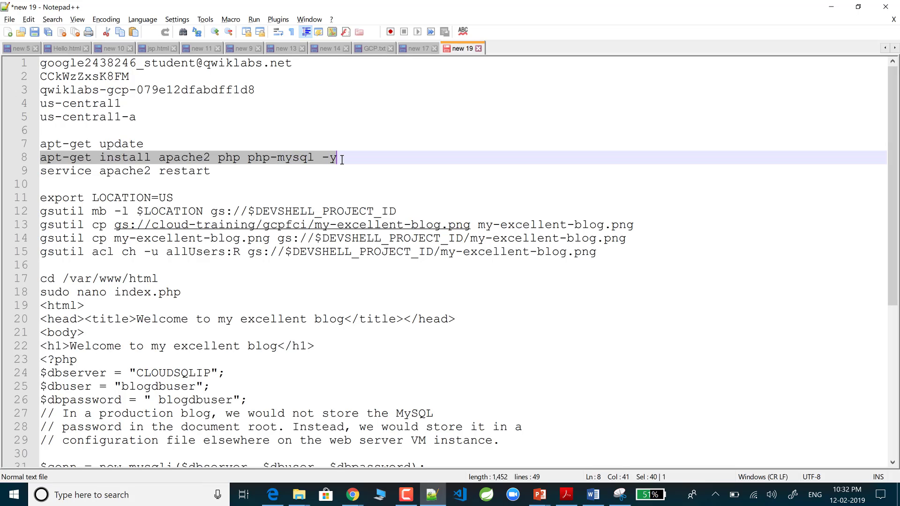
key(shift+Right)
Step: Highlight the apache2 restart command, then return to the VM list showing bloghost running
click(46, 173)
key(shift+Right)
key(shift+Right)
key(shift+Right)
key(shift+Right)
key(shift+Right)
key(shift+Right)
key(shift+Right)
key(shift+Right)
key(shift+Right)
key(shift+Right)
key(shift+Right)
key(shift+Right)
key(shift+Right)
key(shift+Right)
key(shift+Right)
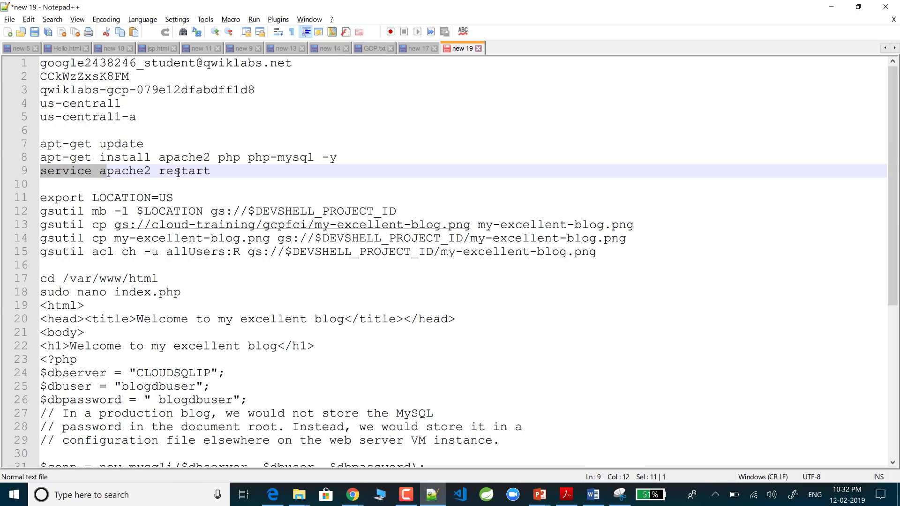
key(shift+Right)
key(shift+Right)
key(shift+Right)
key(shift+Right)
key(shift+Right)
key(shift+Right)
key(shift+Right)
key(shift+Right)
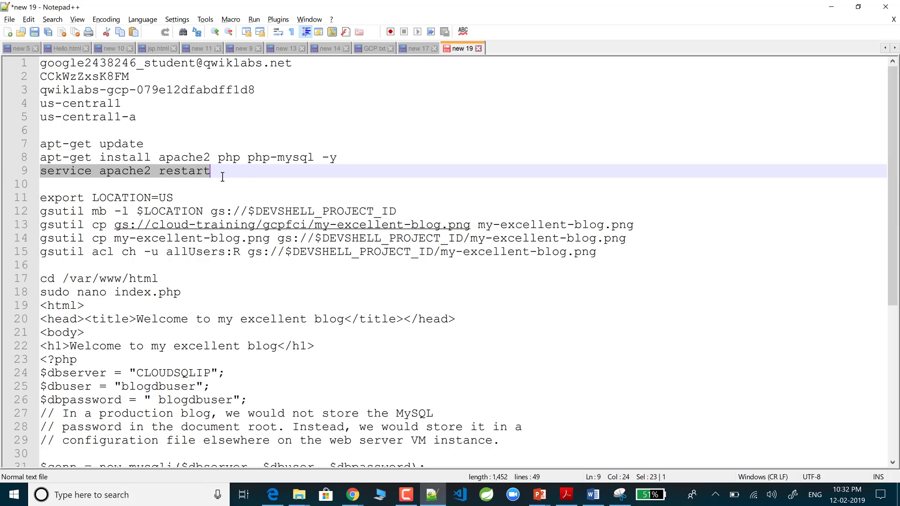
drag(222, 177, 35, 147)
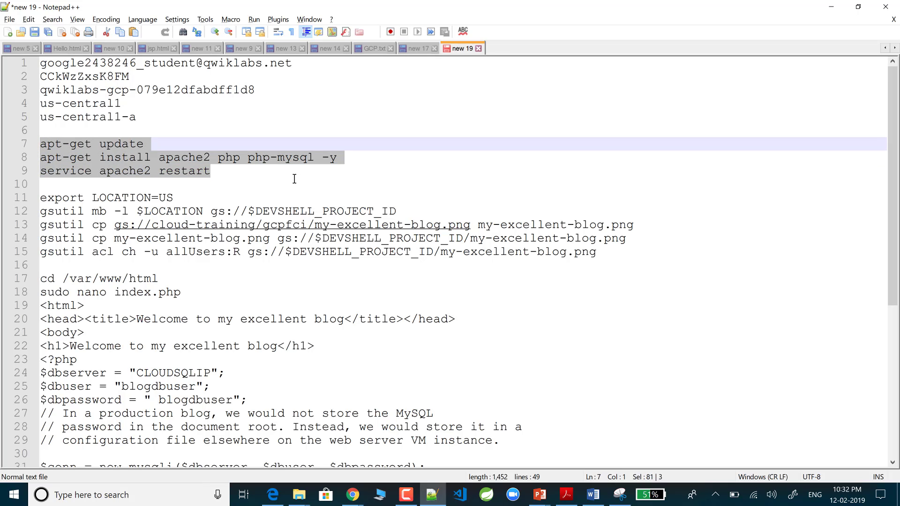
key(alt+Tab)
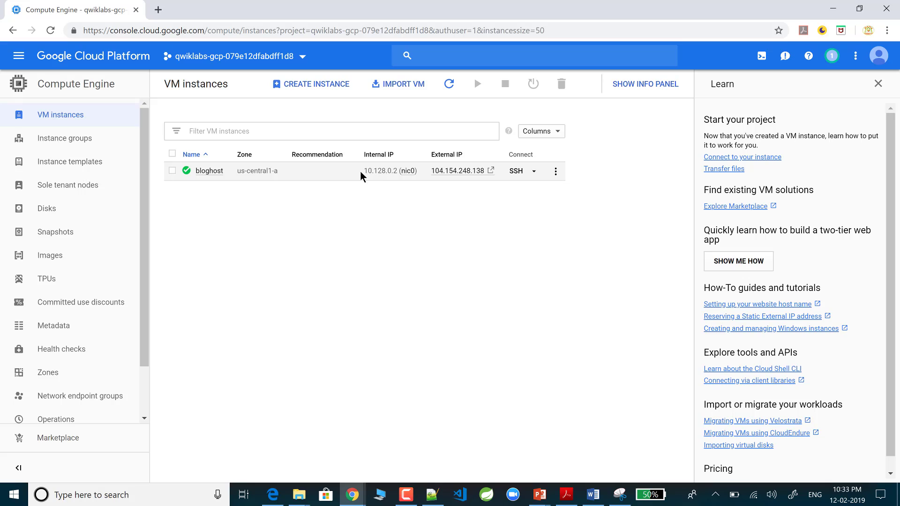
Step: Start a new Notepad++ note containing 'Internal IP: 10.128.0.2'
drag(364, 171, 399, 172)
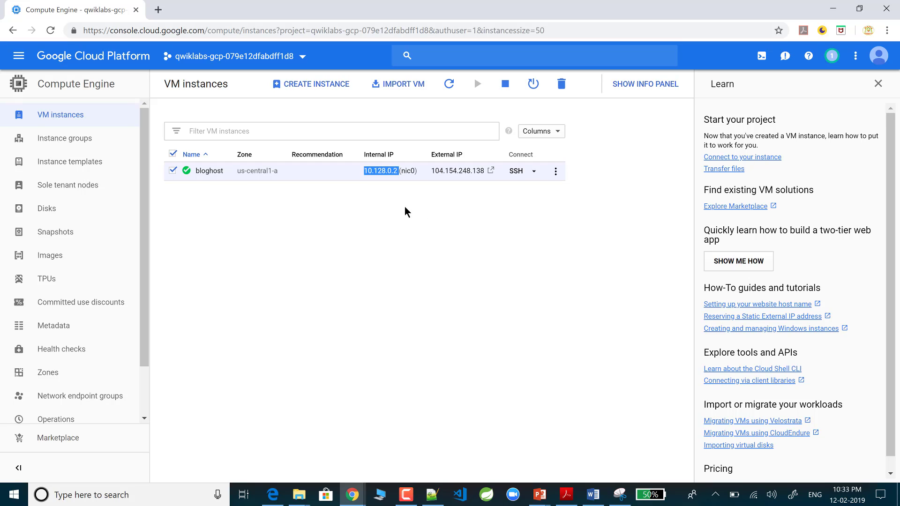
click(432, 494)
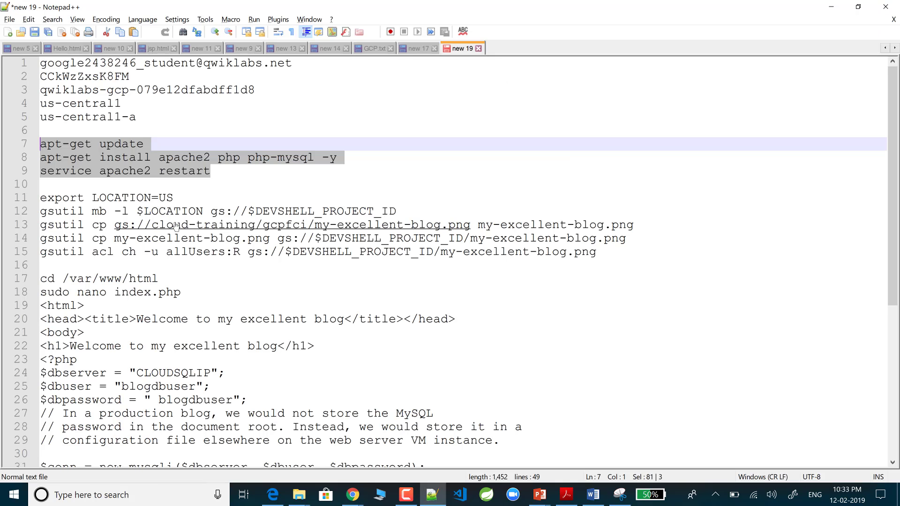
click(8, 32)
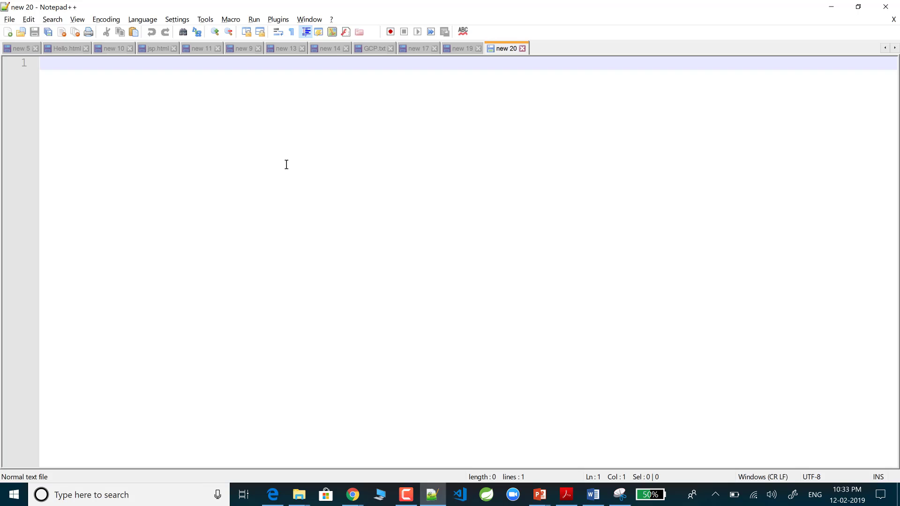
text(Interna)
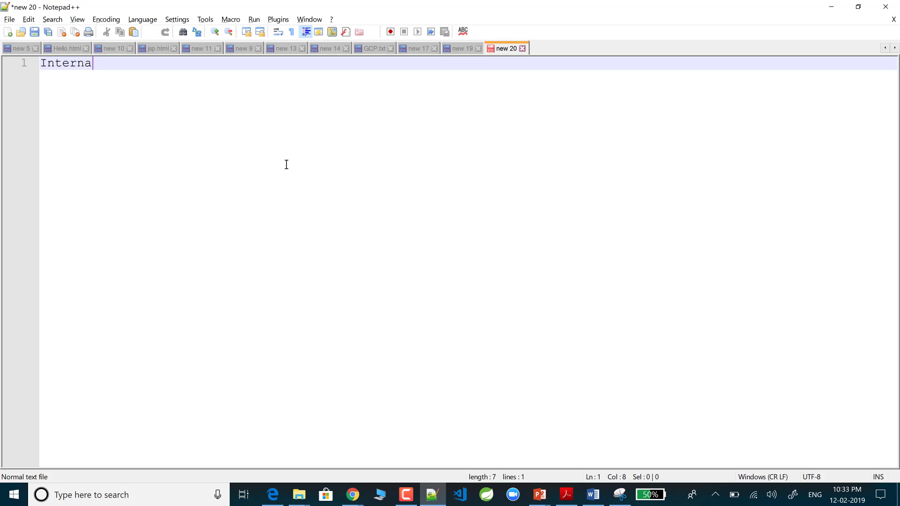
text(l IP: 10.128.0.2)
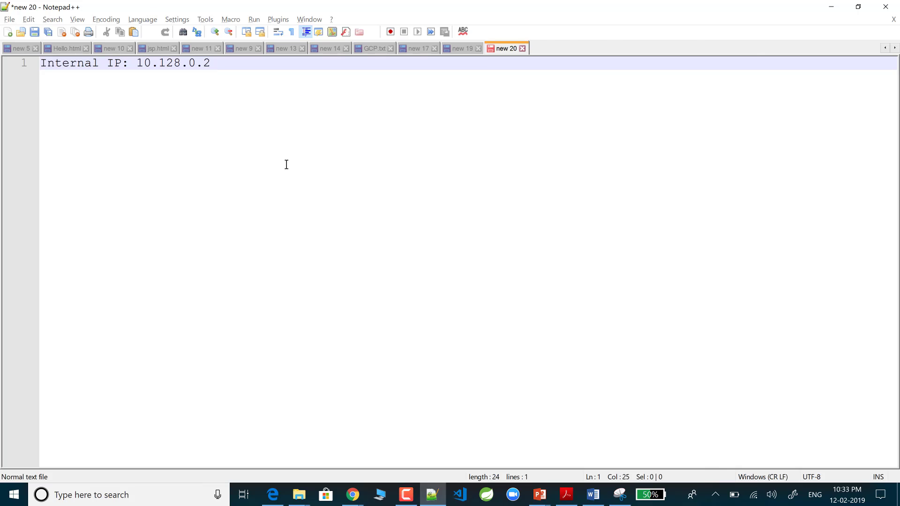
key(alt+Tab)
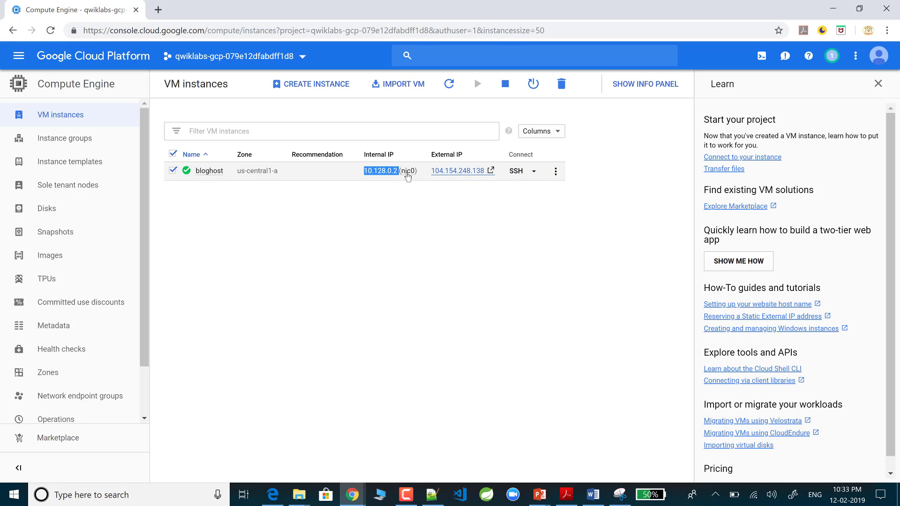
Step: Add a second note line 'external IP : 104.154.248.138' copied from the VM list
drag(430, 171, 487, 172)
key(ctrl+c)
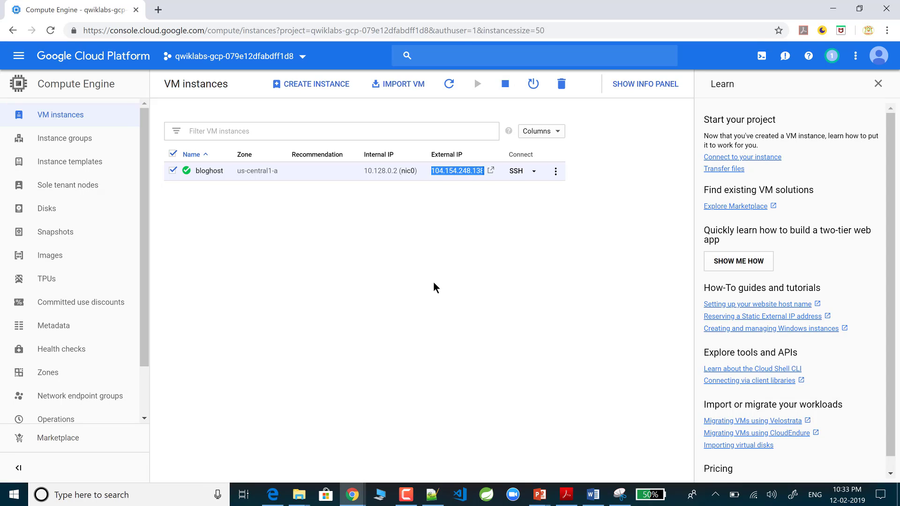
key(alt+Tab)
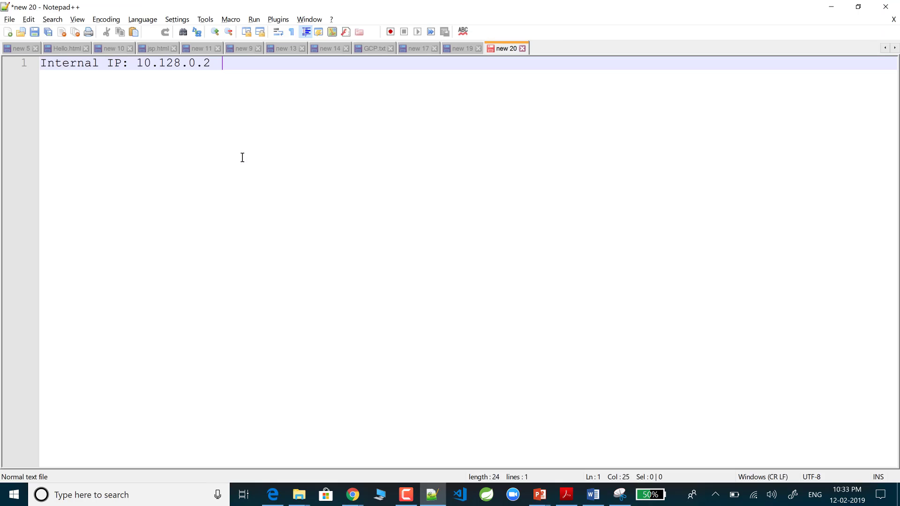
key(Return)
text(ex)
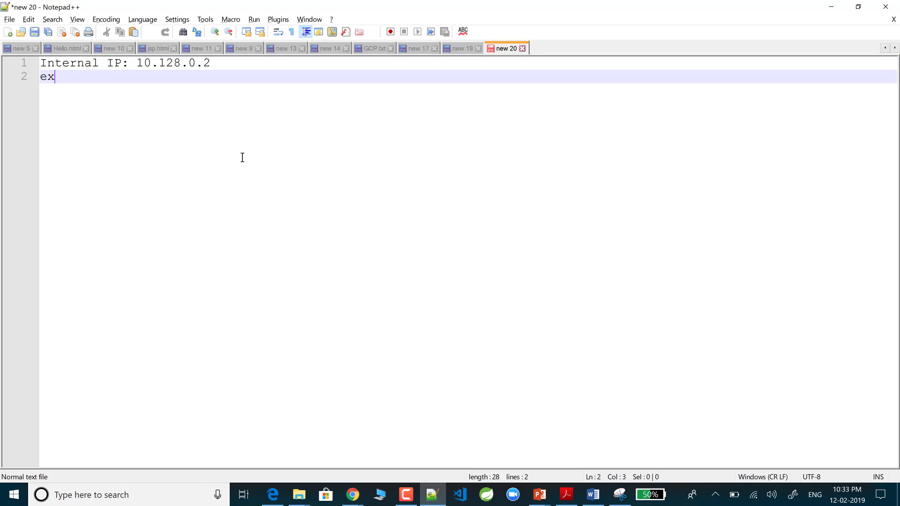
text(ternal IP : v)
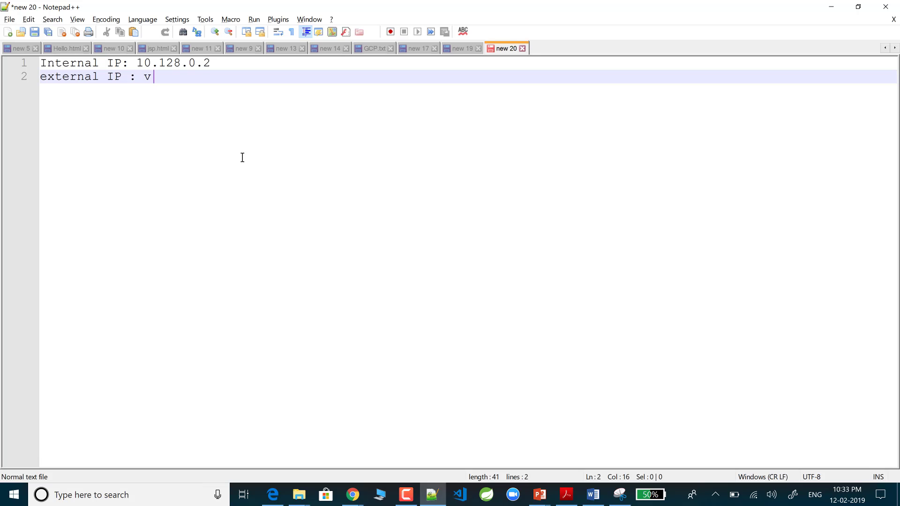
key(BackSpace)
key(ctrl+v)
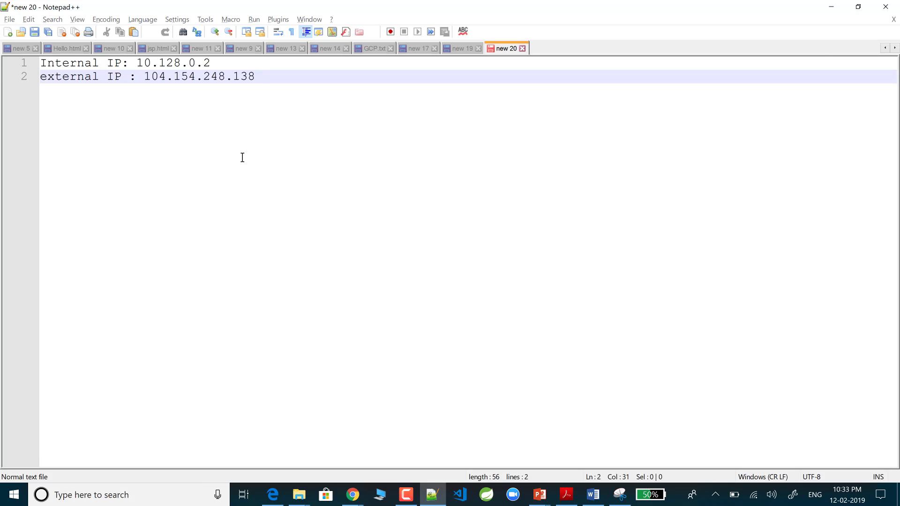
key(alt+Tab)
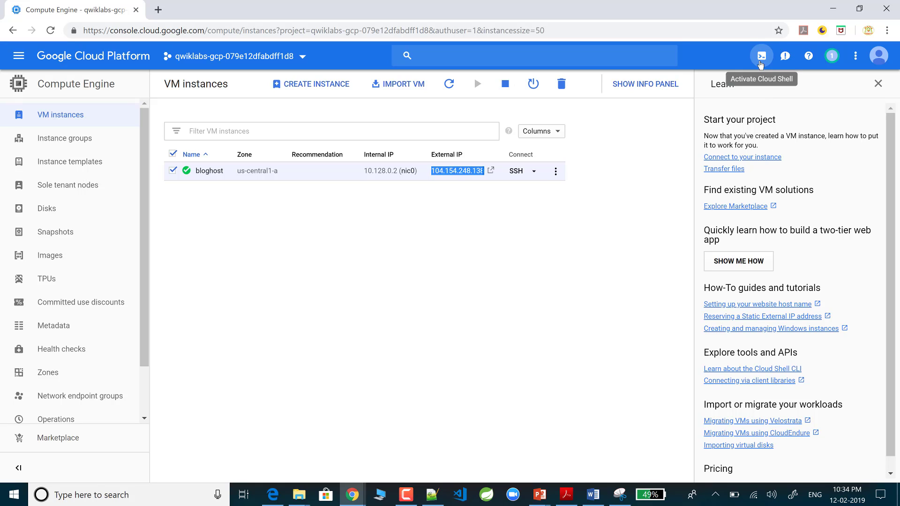
Step: Activate Cloud Shell for the lab project, then bring up the 'new 19' notes tab
click(760, 64)
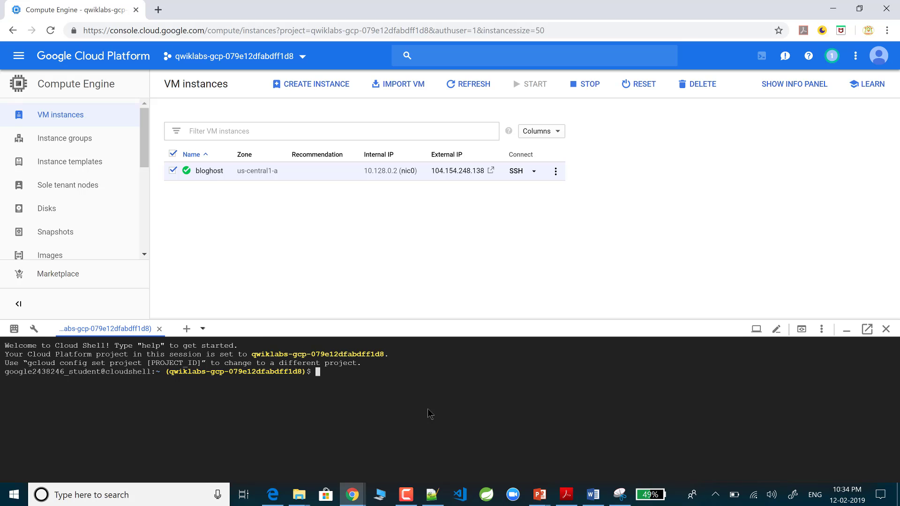
key(alt+Tab)
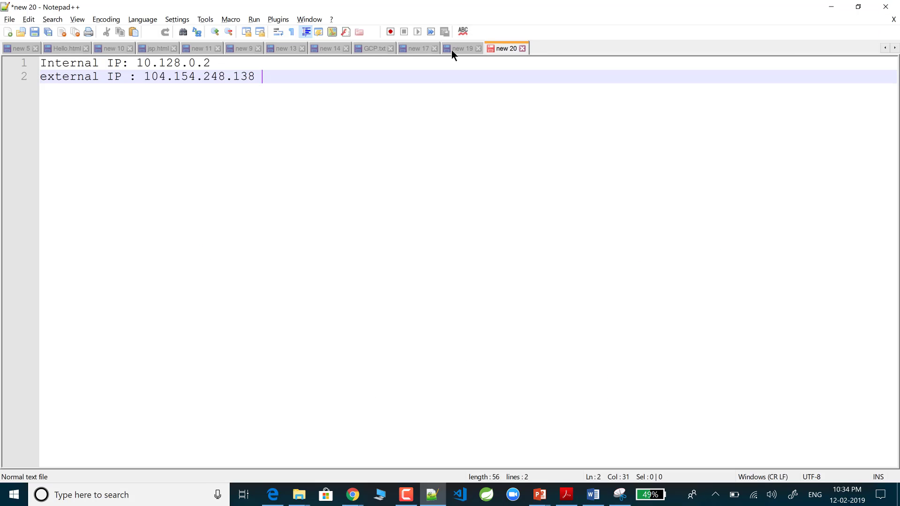
click(453, 49)
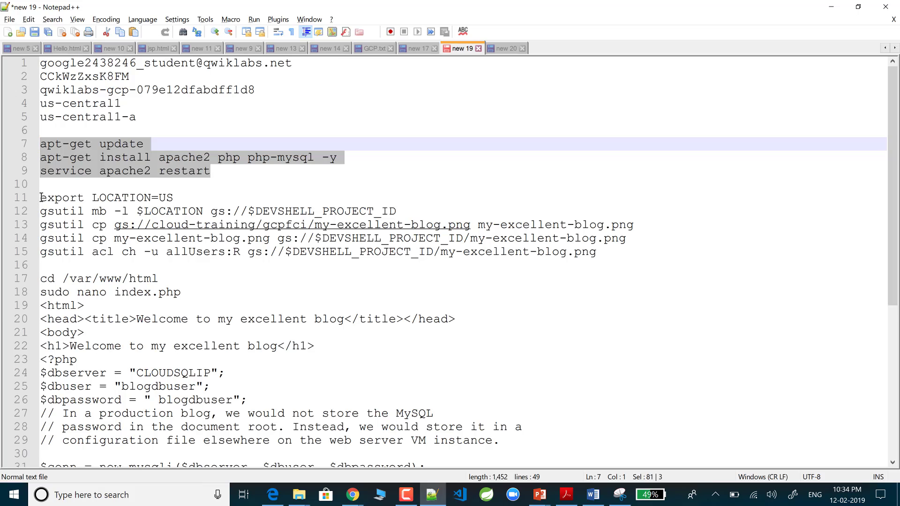
Step: Run 'export LOCATION=US' in Cloud Shell
drag(41, 197, 175, 198)
key(ctrl+c)
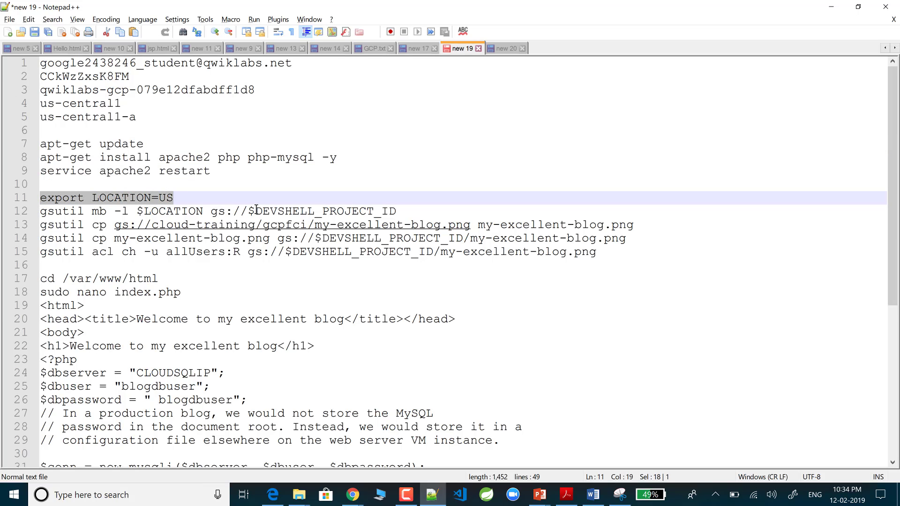
key(alt+Tab)
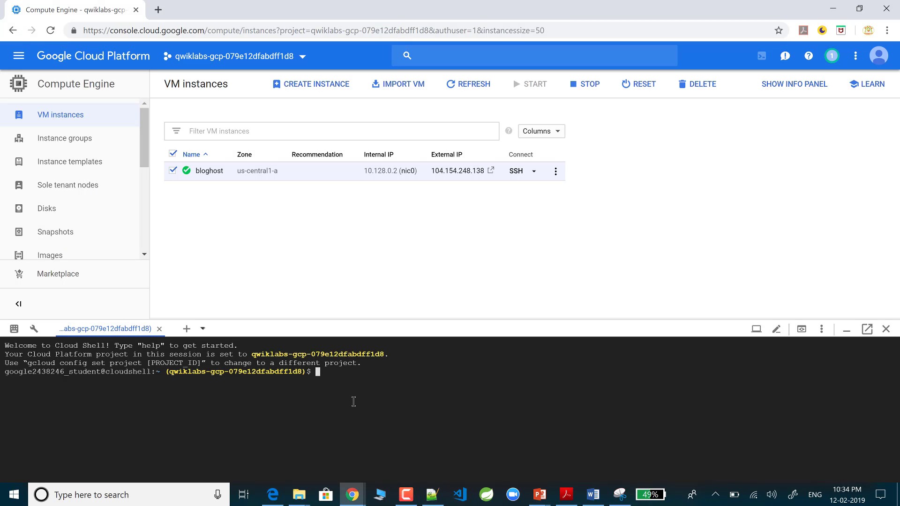
key(ctrl+v)
key(Return)
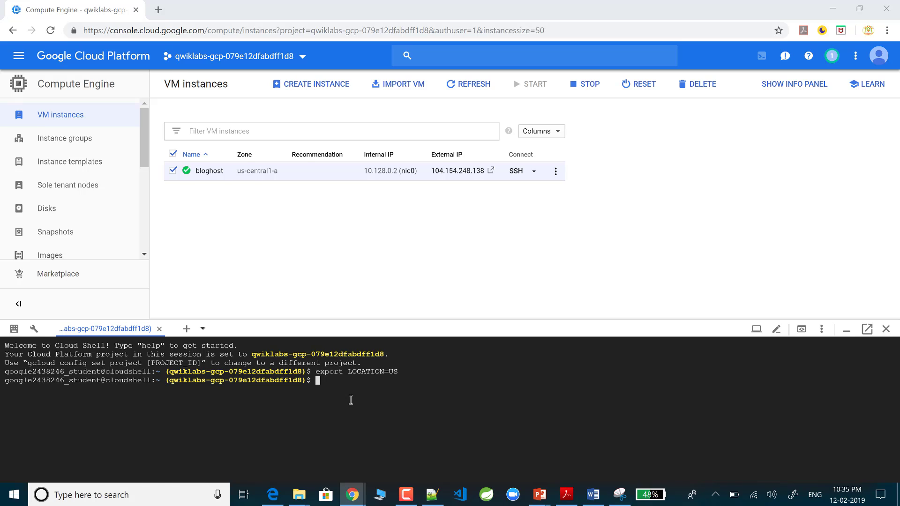
Step: Create the bucket with 'gsutil mb -l $LOCATION gs://$DEVSHELL_PROJECT_ID' in Cloud Shell
key(alt+Tab)
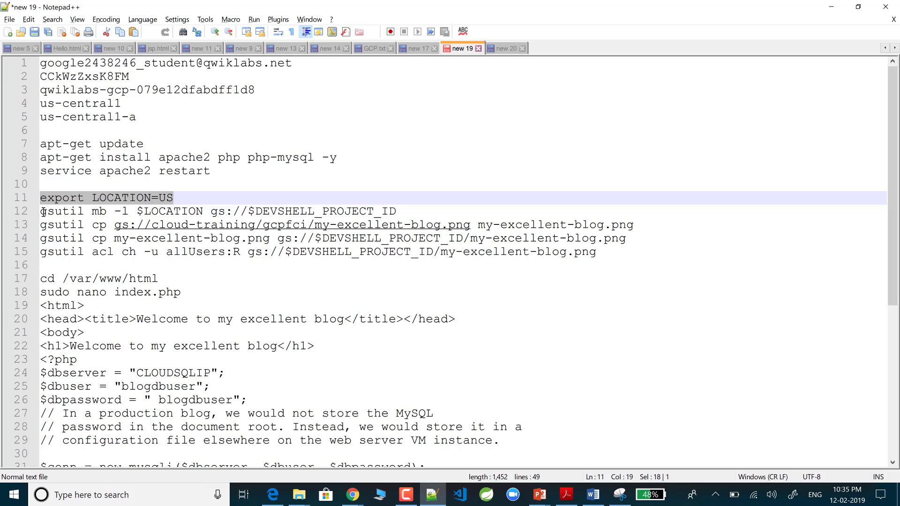
drag(40, 212, 154, 212)
key(shift+End)
key(ctrl+c)
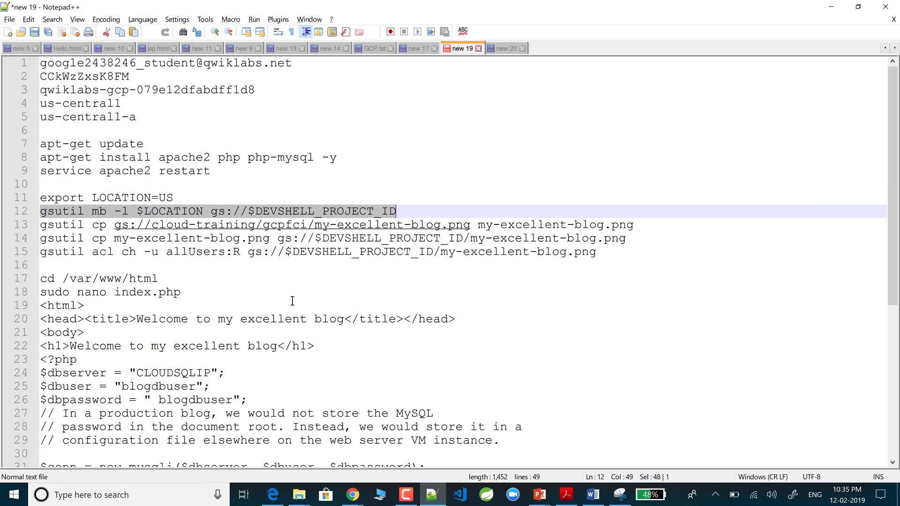
key(alt+Tab)
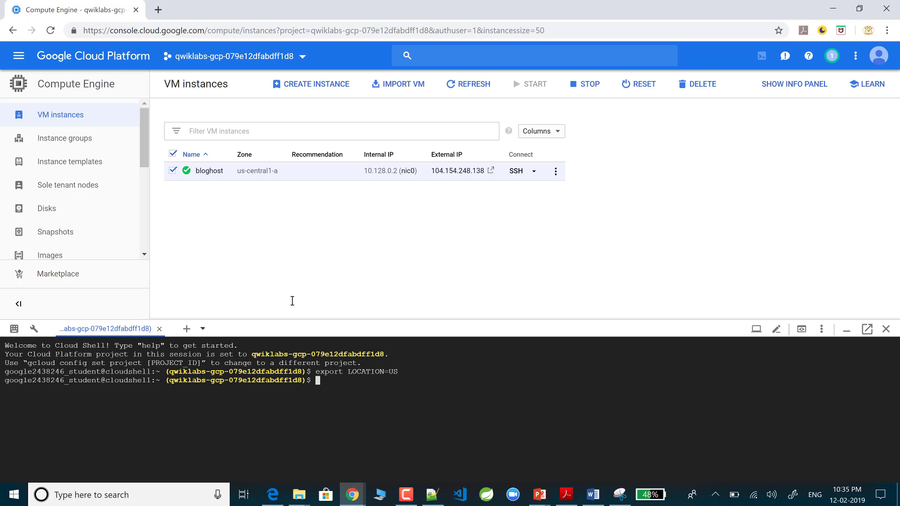
key(ctrl+v)
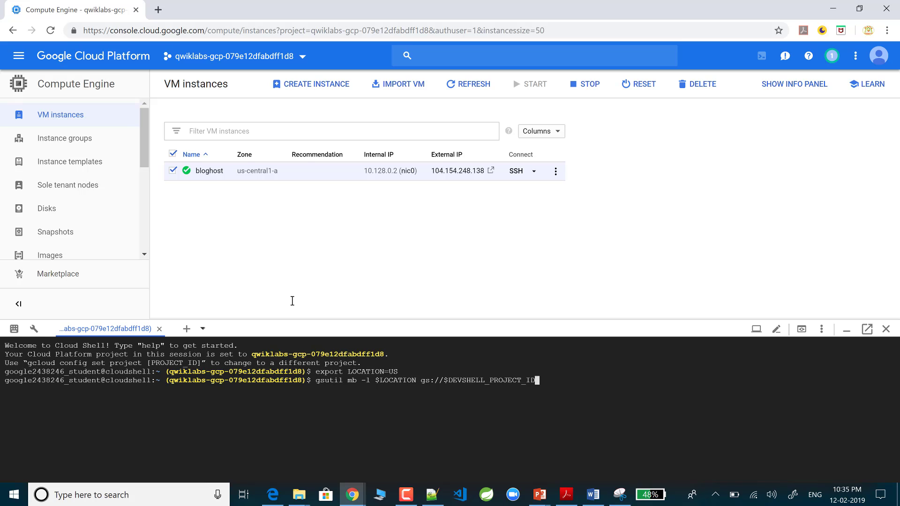
key(alt+Tab)
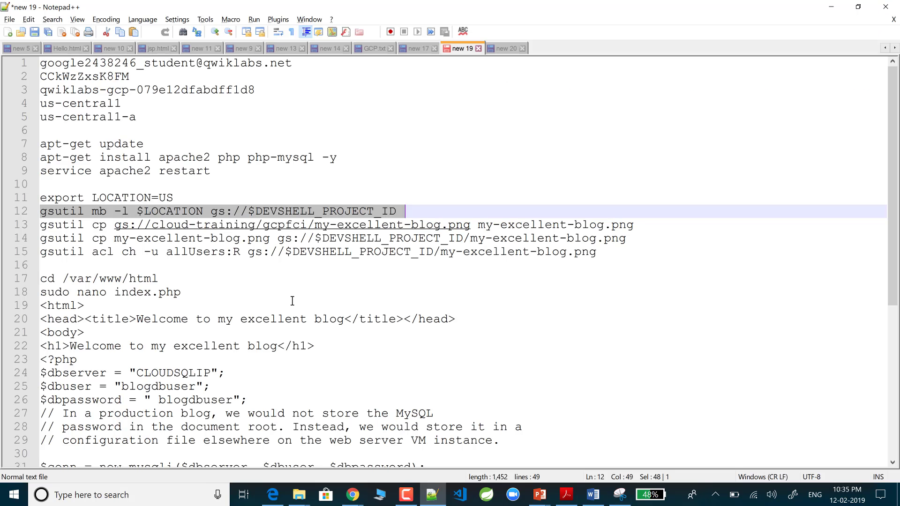
key(Right)
key(Home)
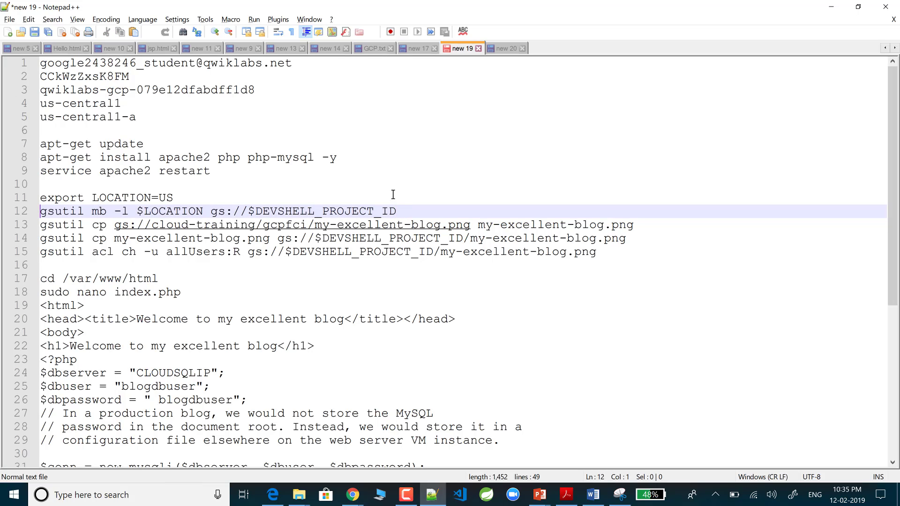
key(End)
key(shift+Home)
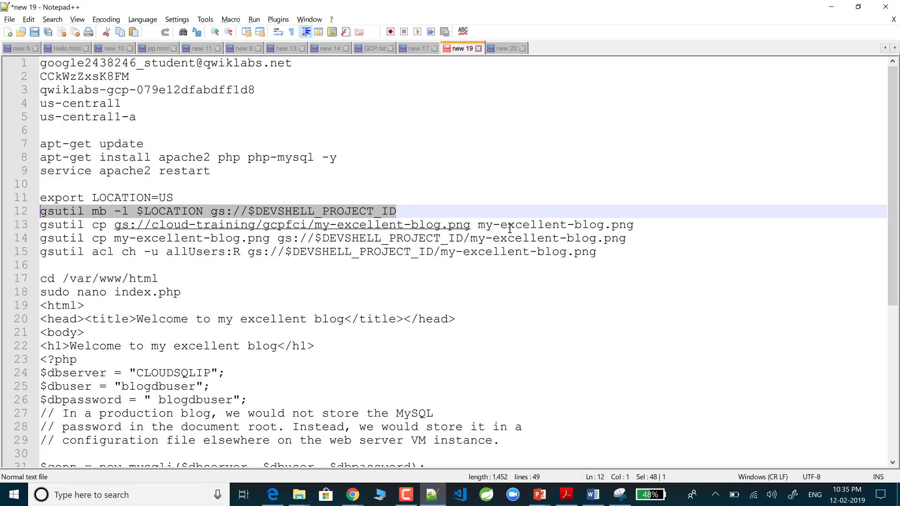
key(shift+Right)
key(shift+Right)
key(shift+Right)
key(shift+Right)
key(shift+Right)
key(shift+Right)
key(shift+Right)
key(shift+Right)
key(shift+Right)
key(shift+Right)
key(shift+Right)
key(shift+Right)
key(shift+Right)
key(shift+Right)
key(shift+Right)
key(shift+Right)
key(shift+Right)
key(shift+Right)
key(shift+Right)
key(shift+Right)
key(shift+Right)
key(shift+Right)
key(shift+Right)
key(shift+Right)
key(shift+Right)
key(shift+Right)
key(shift+Right)
key(shift+Right)
key(shift+Right)
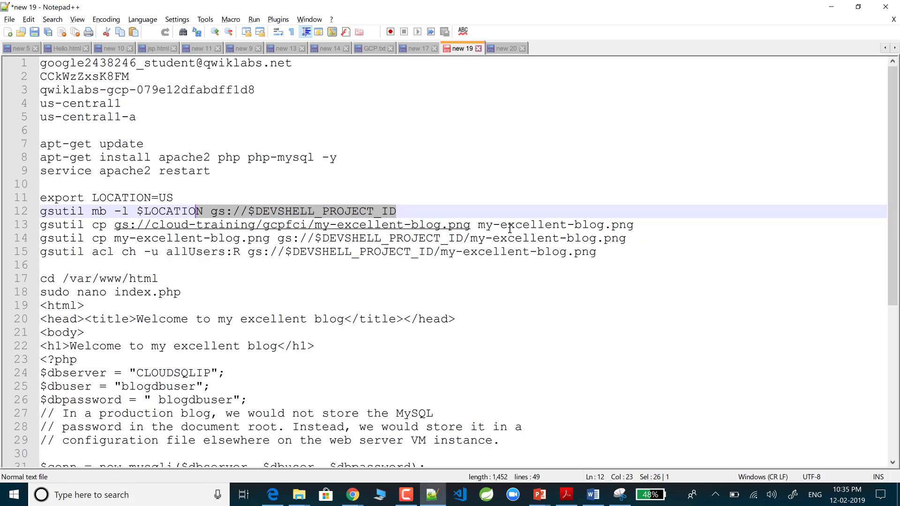
key(shift+Right)
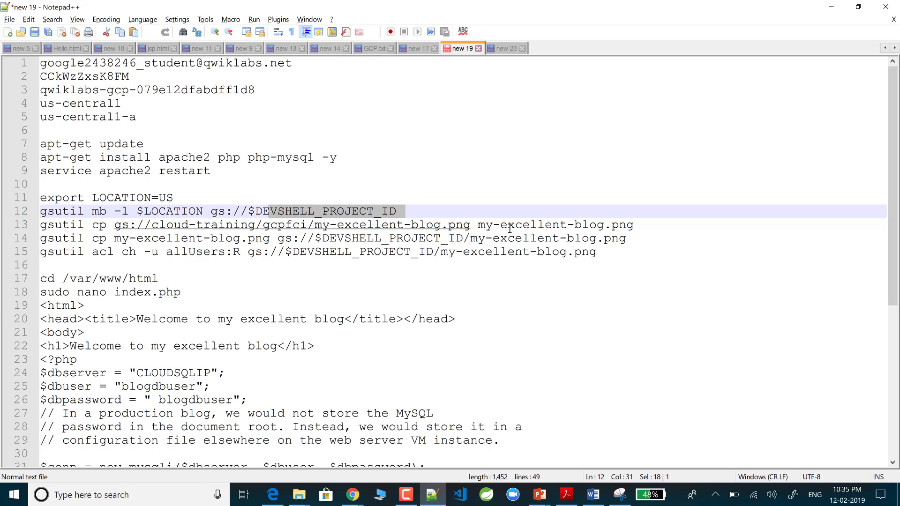
key(shift+Left)
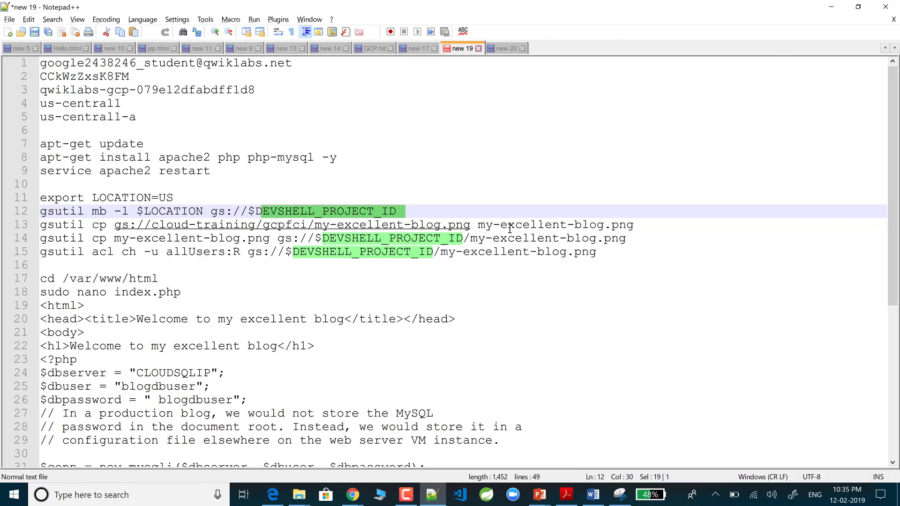
key(alt+Tab)
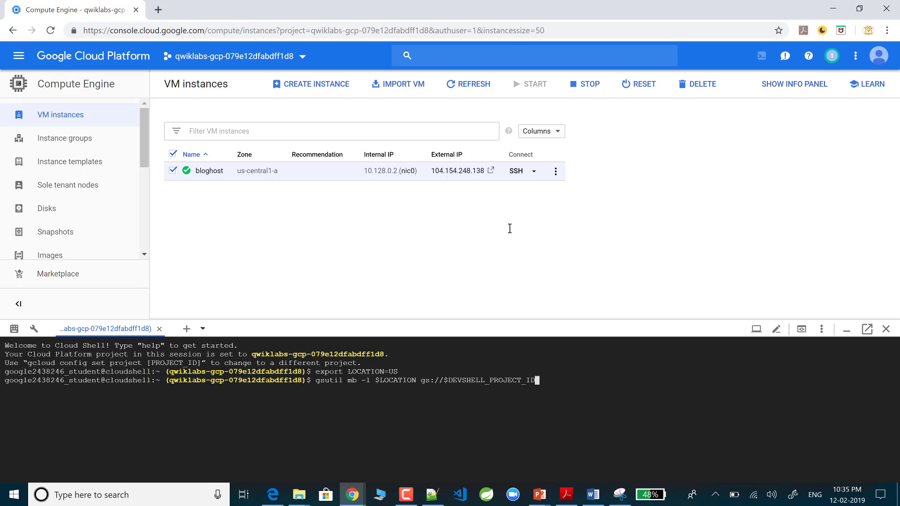
key(Return)
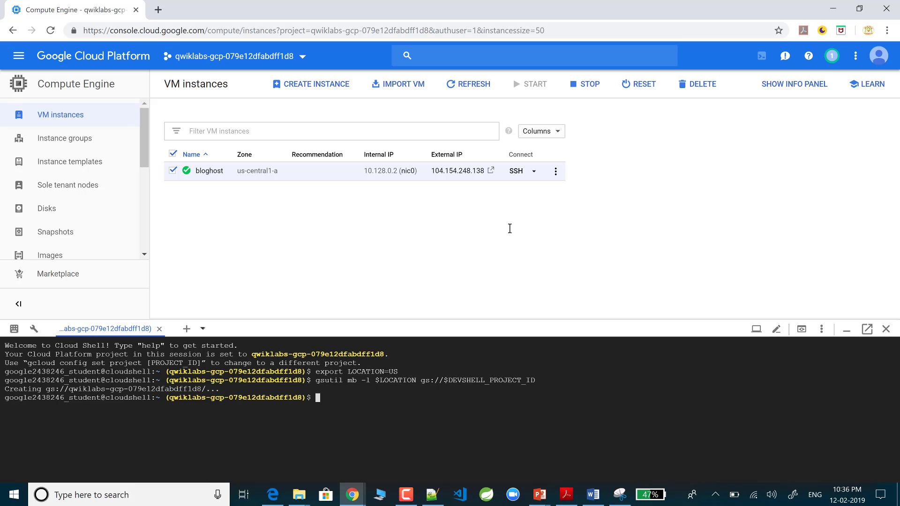
Step: Run gsutil cp to copy gs://cloud-training/gcpfci/my-excellent-blog.png into the Cloud Shell home directory
key(alt+Tab)
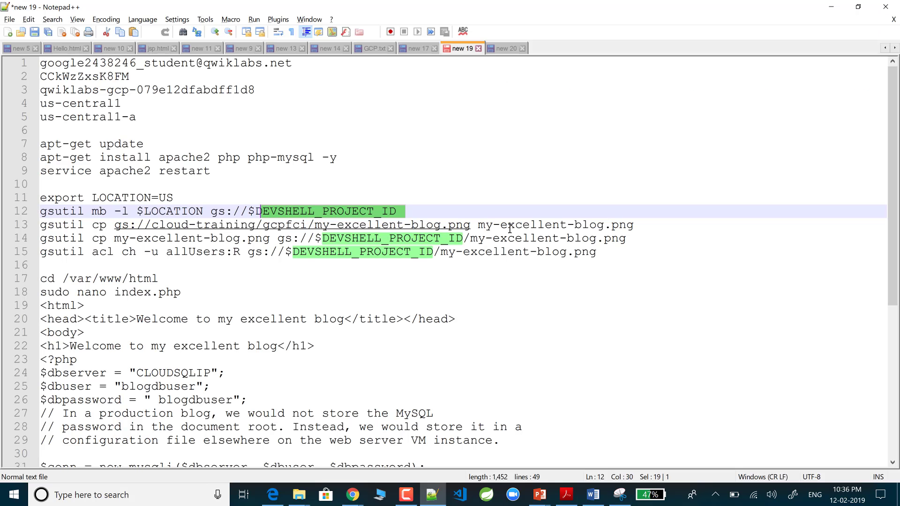
key(Home)
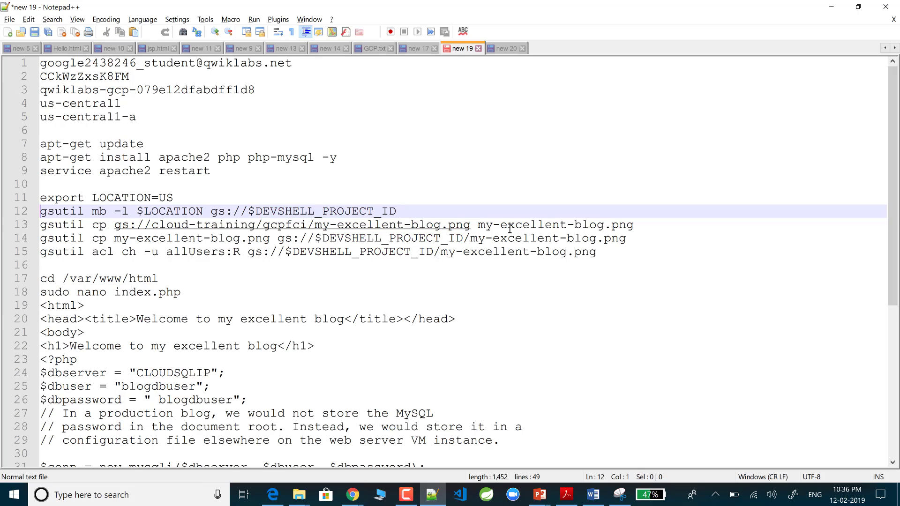
key(Down)
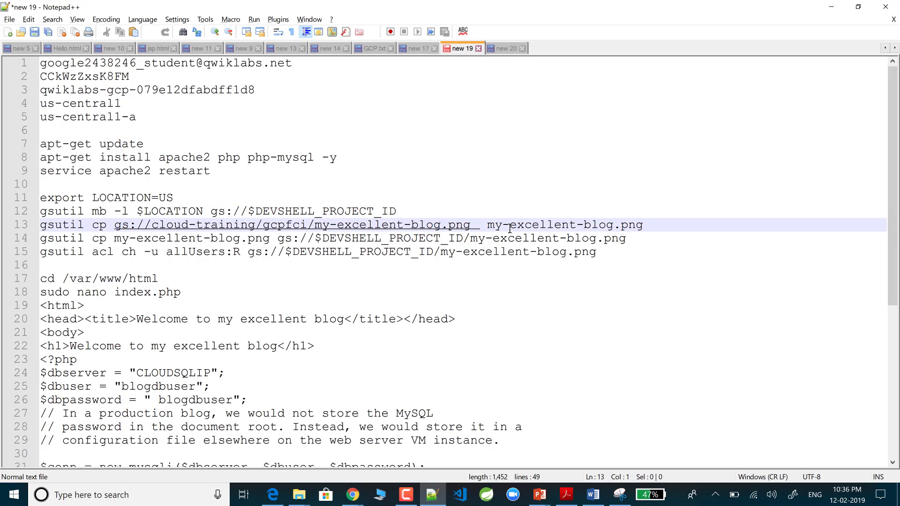
key(shift+End)
key(ctrl+c)
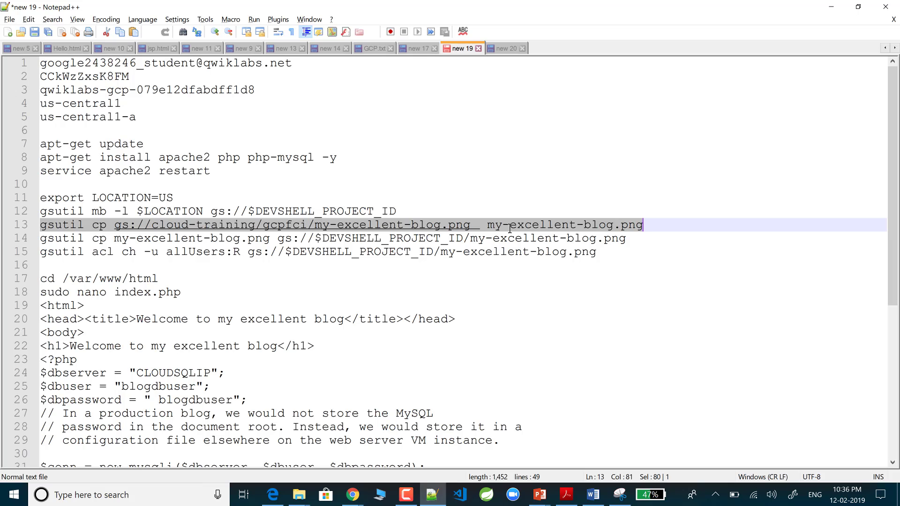
key(alt+Tab)
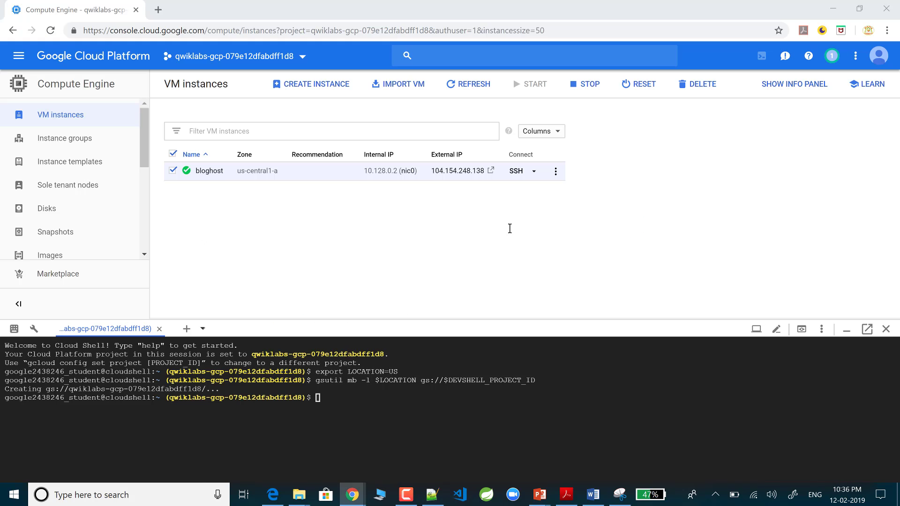
text(v)
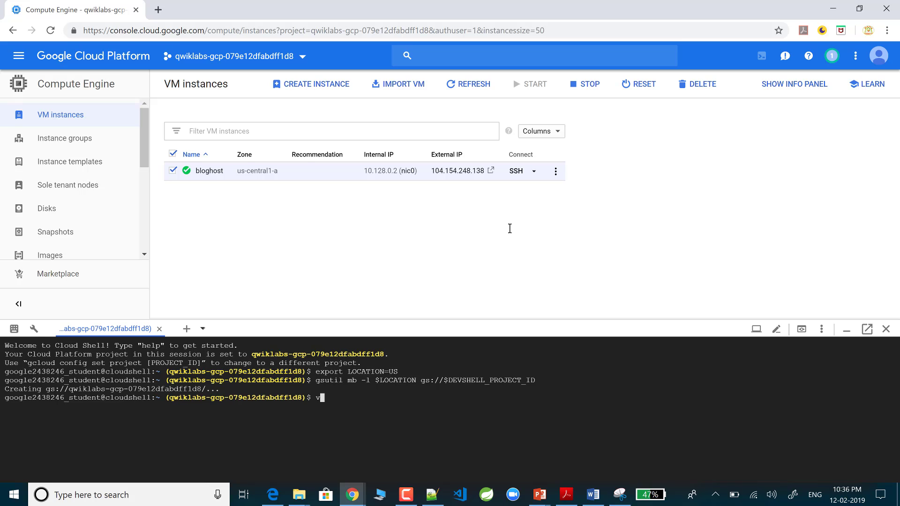
key(alt+Tab)
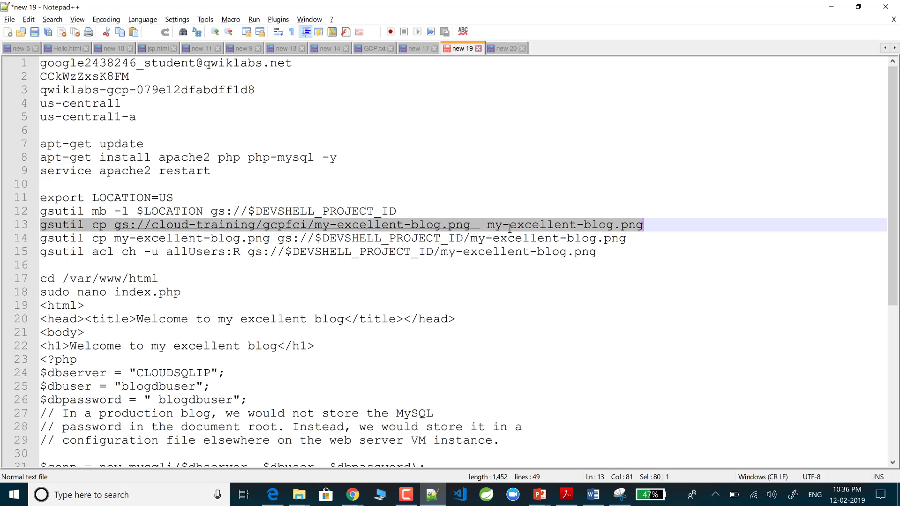
key(alt+Tab)
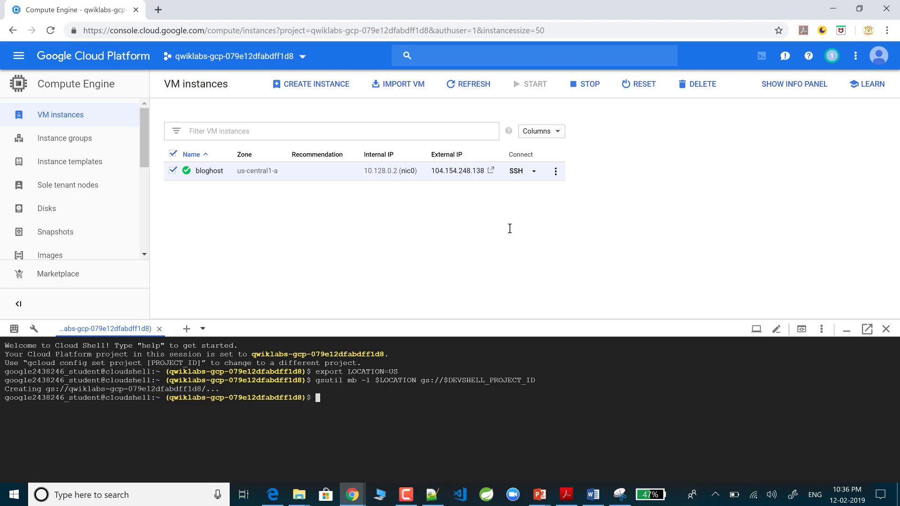
key(ctrl+v)
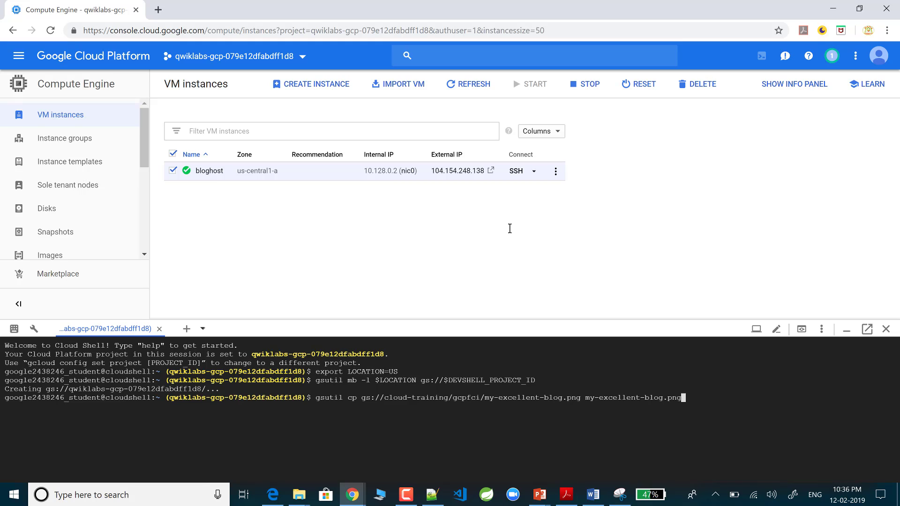
key(Return)
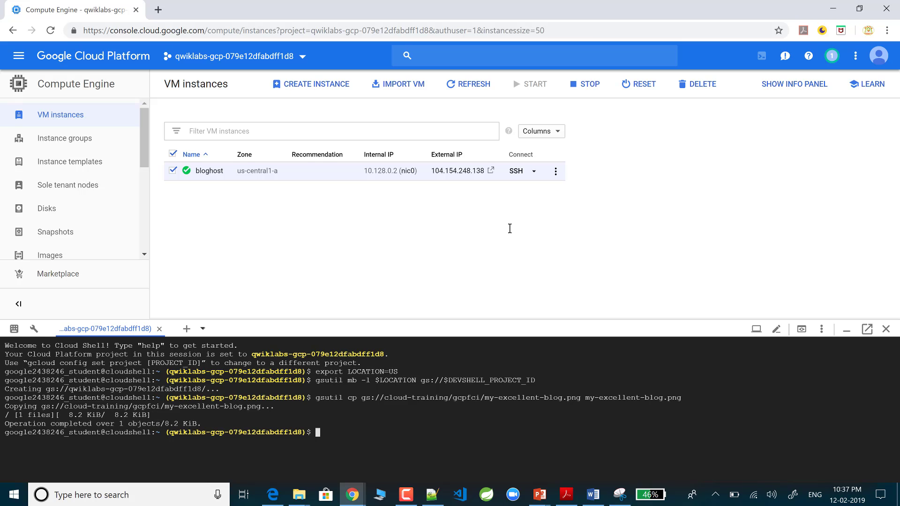
Step: Run the line-14 gsutil command to upload my-excellent-blog.png into the project's bucket
key(alt+Tab)
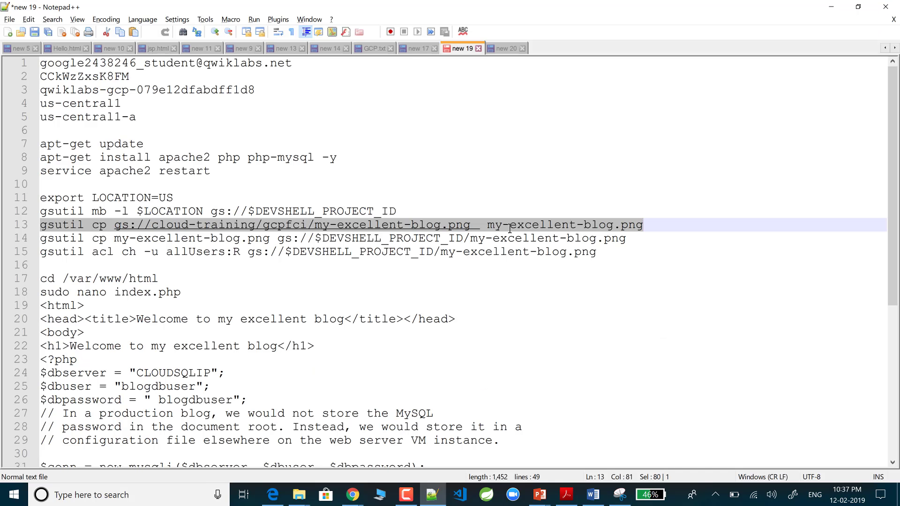
key(Home)
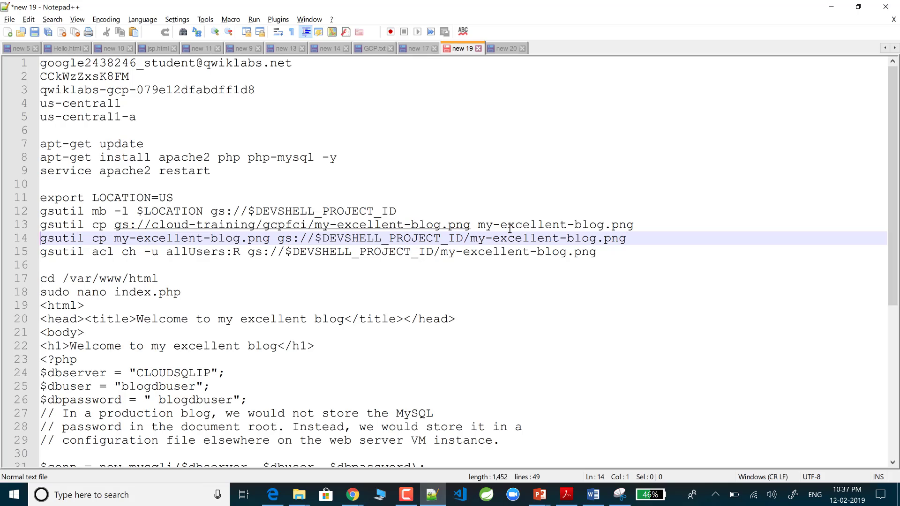
key(shift+End)
key(ctrl+c)
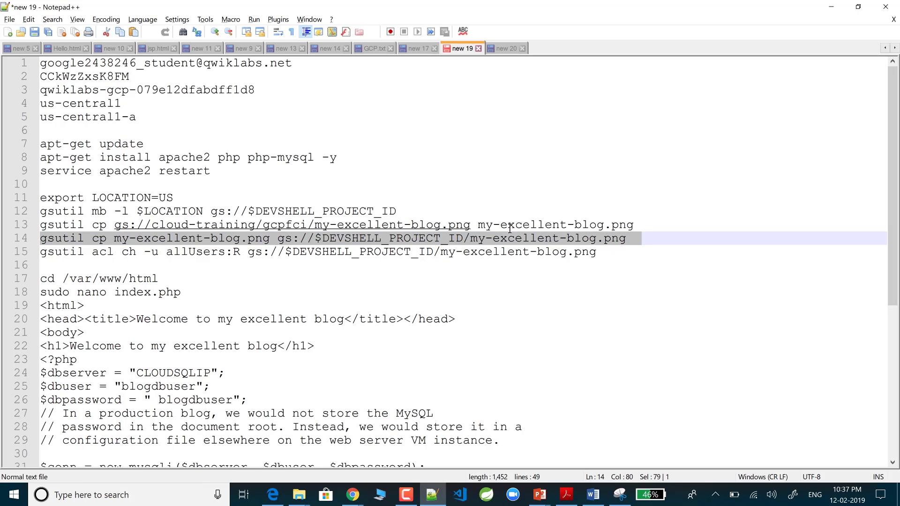
key(alt+Tab)
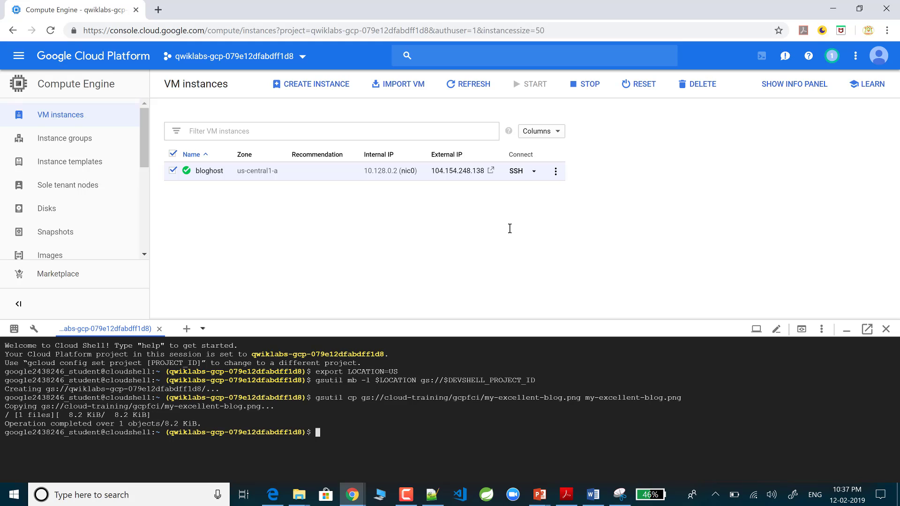
key(ctrl+v)
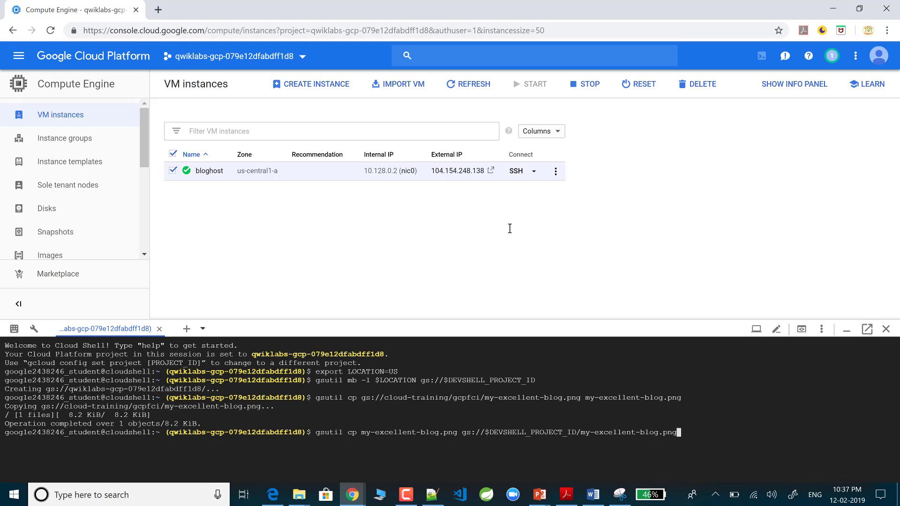
key(Return)
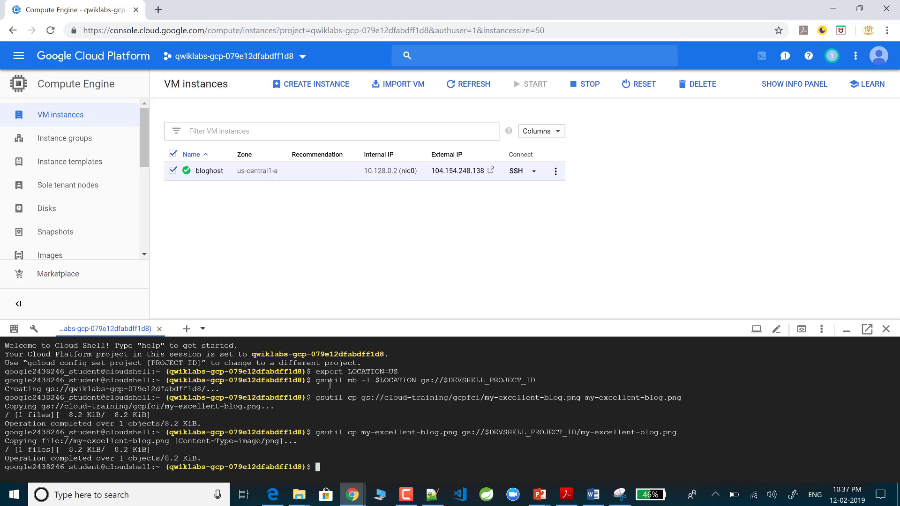
drag(317, 383, 537, 380)
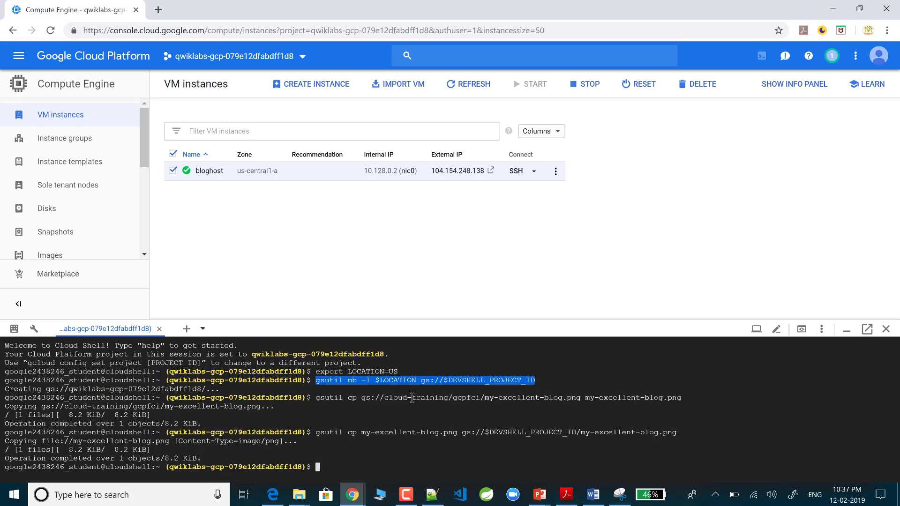
drag(315, 398, 687, 401)
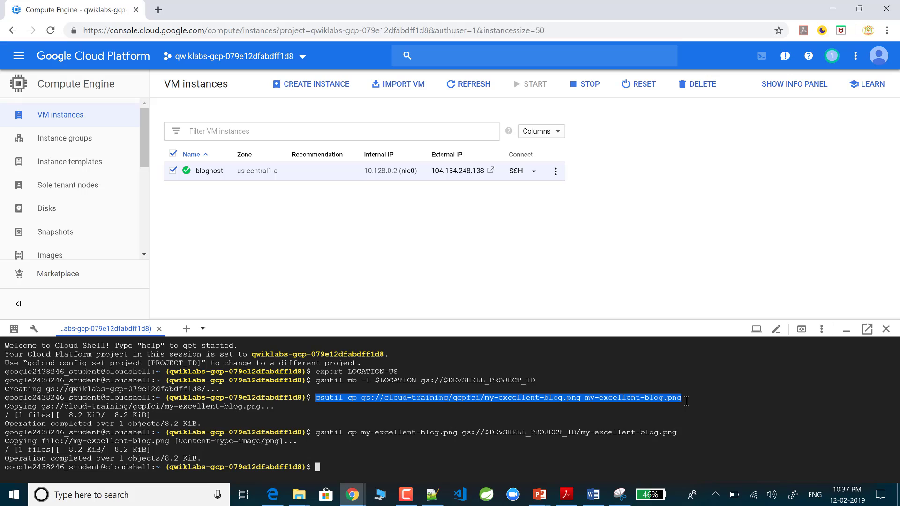
drag(687, 401, 686, 400)
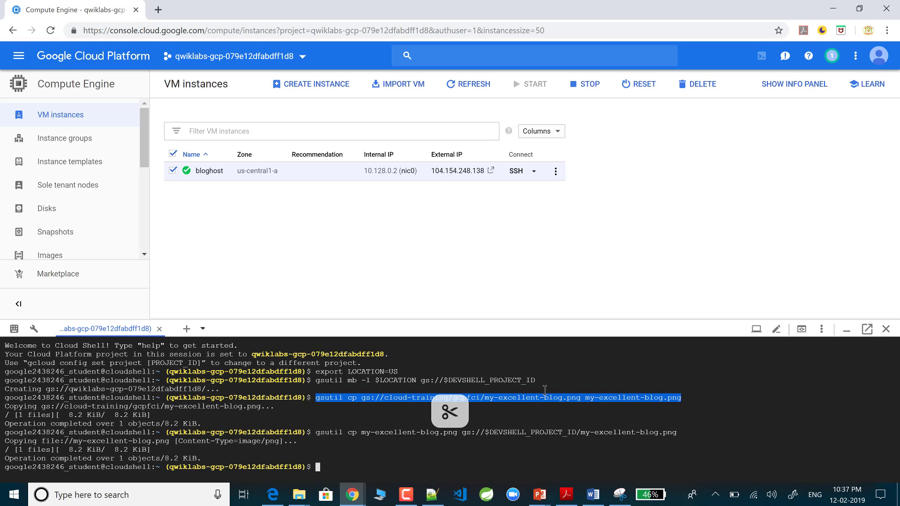
drag(317, 433, 677, 434)
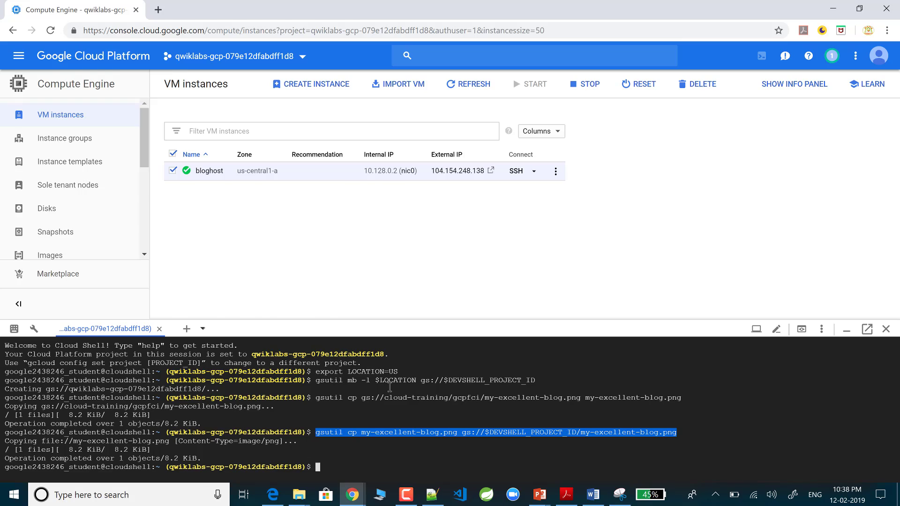
Step: Paste the line-15 command 'gsutil acl ch -u allUsers:R' for my-excellent-blog.png at the Cloud Shell prompt
key(alt+Tab)
key(Down)
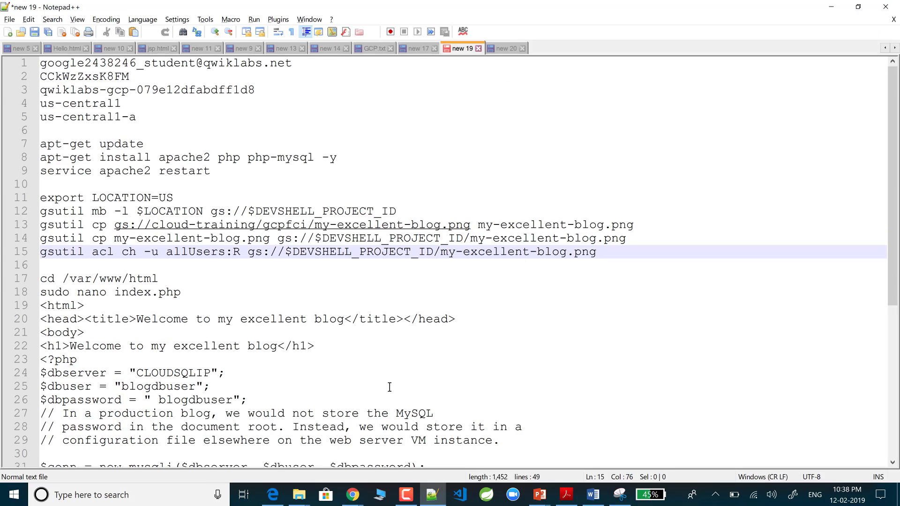
key(Home)
key(shift+End)
key(ctrl+c)
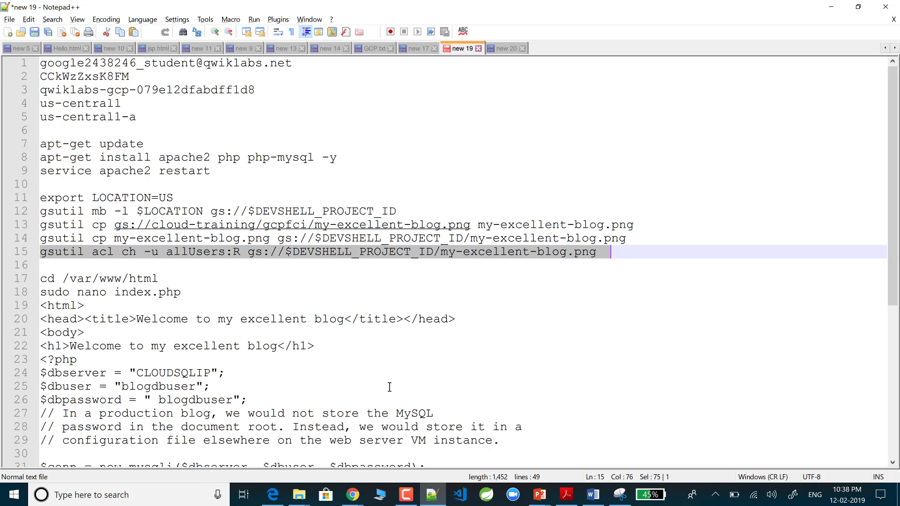
key(alt+Tab)
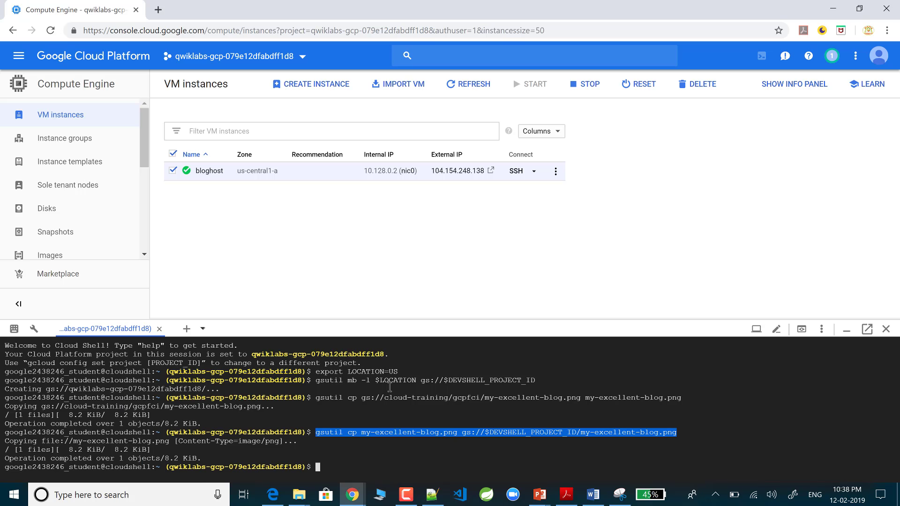
key(ctrl+v)
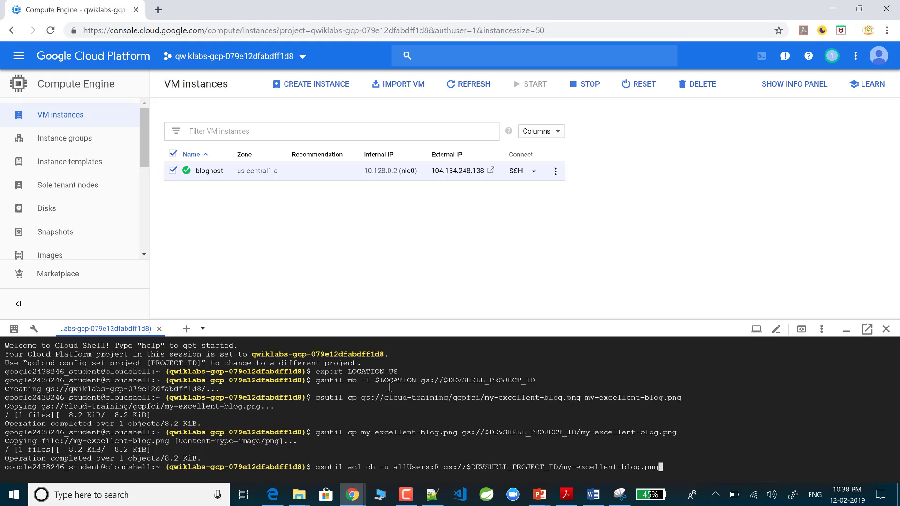
Step: Run the allUsers:R acl command so my-excellent-blog.png becomes publicly readable
key(Return)
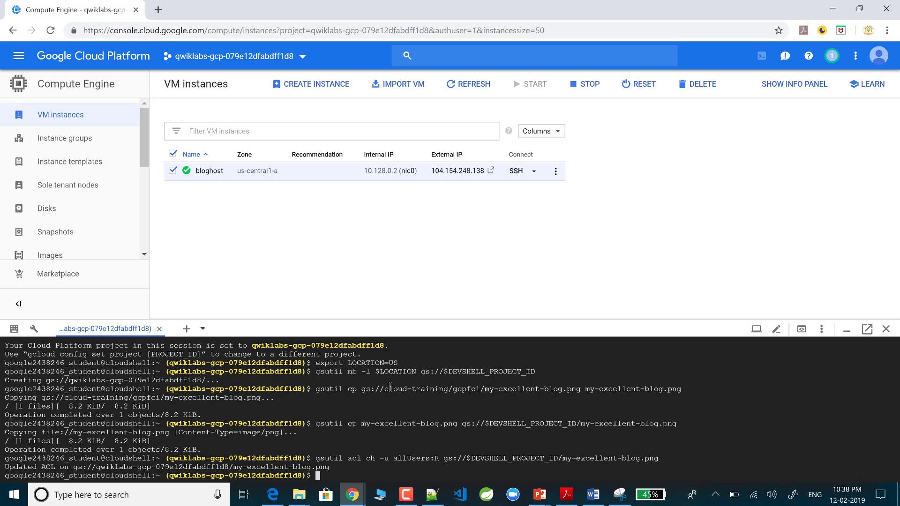
key(alt+Tab)
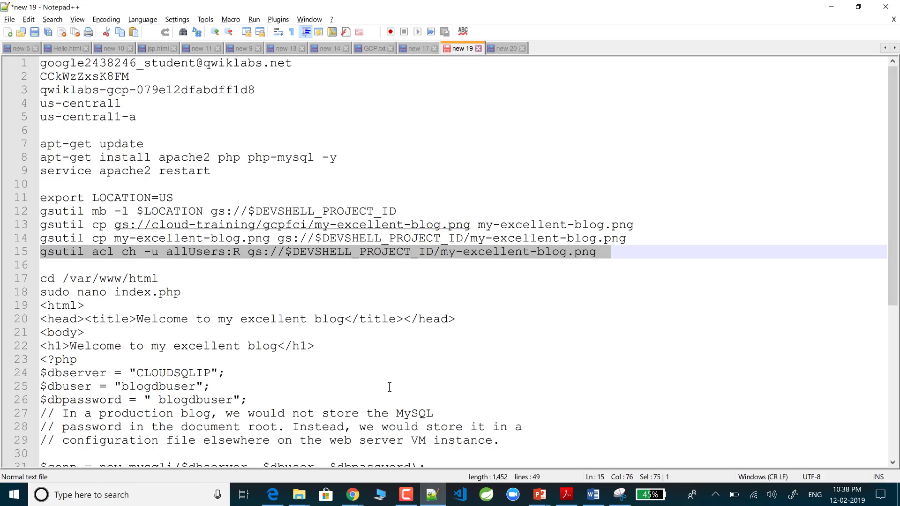
Step: Review lines 11–13: export LOCATION=US, the bucket-creation command and the copy command
key(Up)
key(Up)
key(Up)
key(Up)
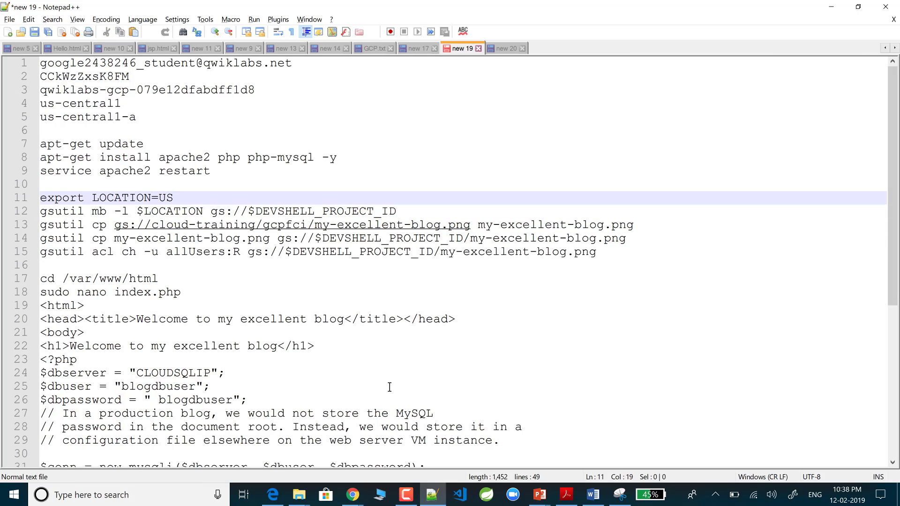
key(shift+Home)
key(Down)
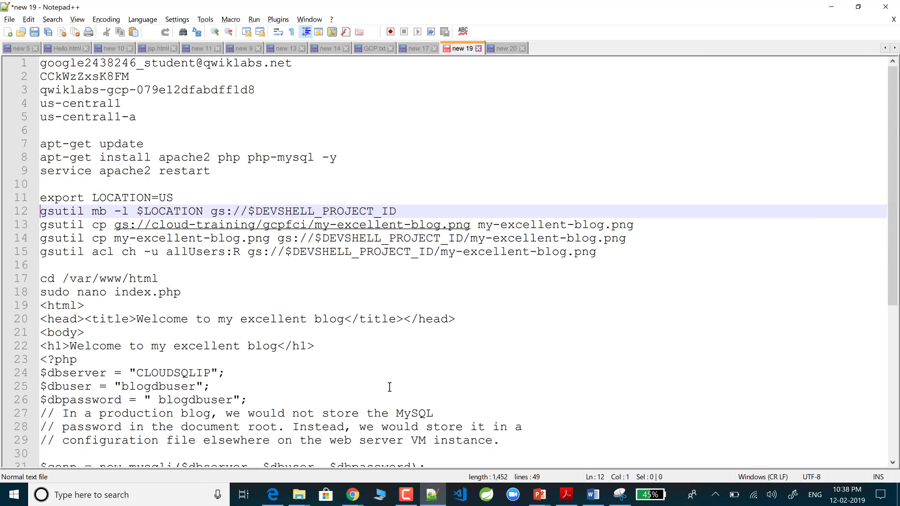
key(shift+End)
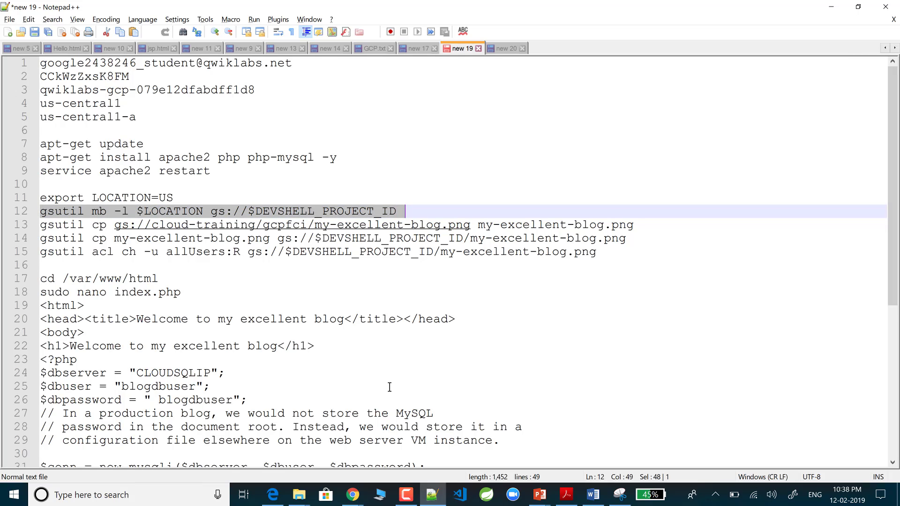
key(Home)
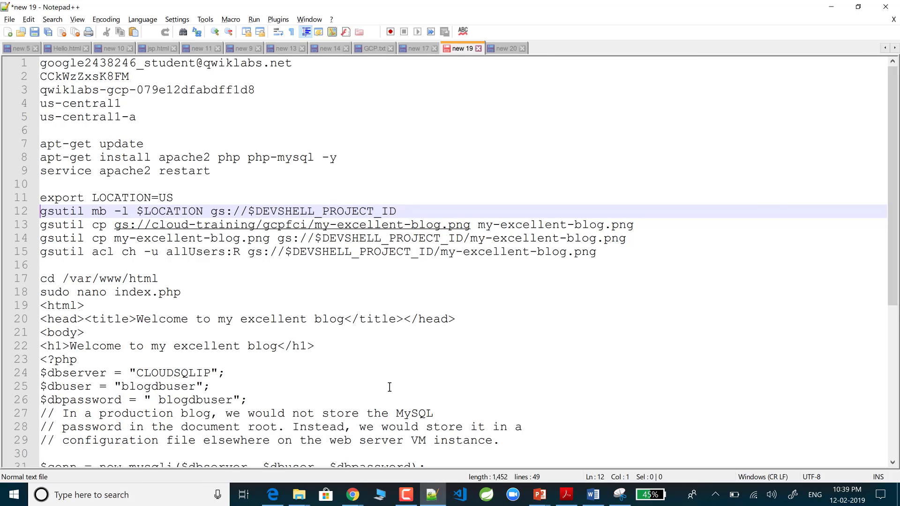
key(Down)
key(shift+End)
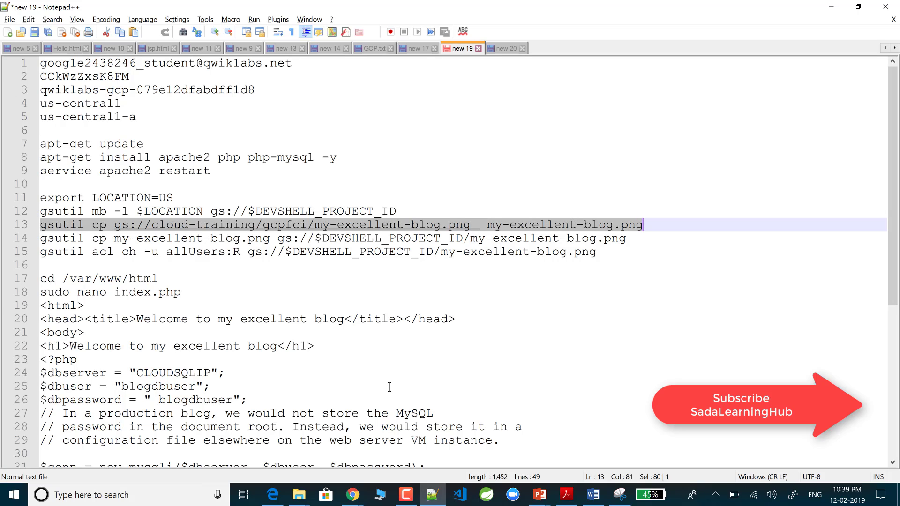
Step: Review the upload and acl commands on lines 14–15, then return to the Cloud Console
key(Home)
key(Down)
key(shift+End)
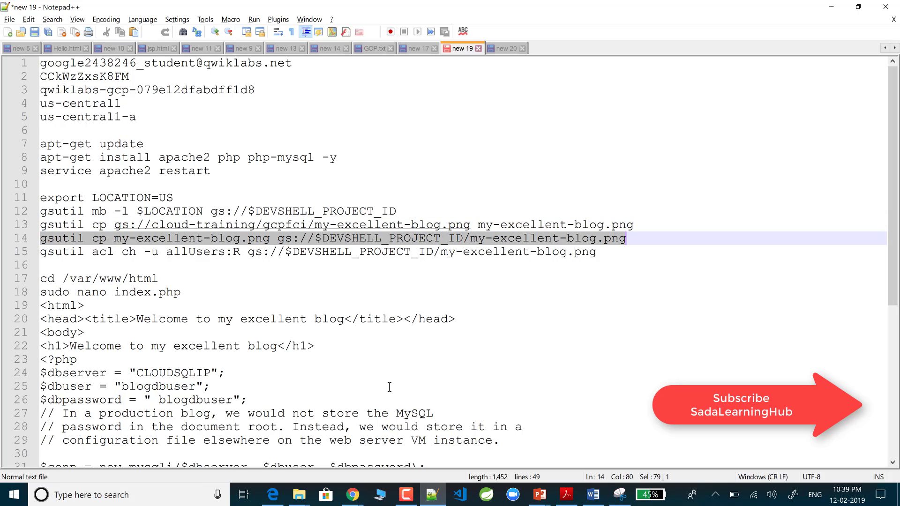
key(Home)
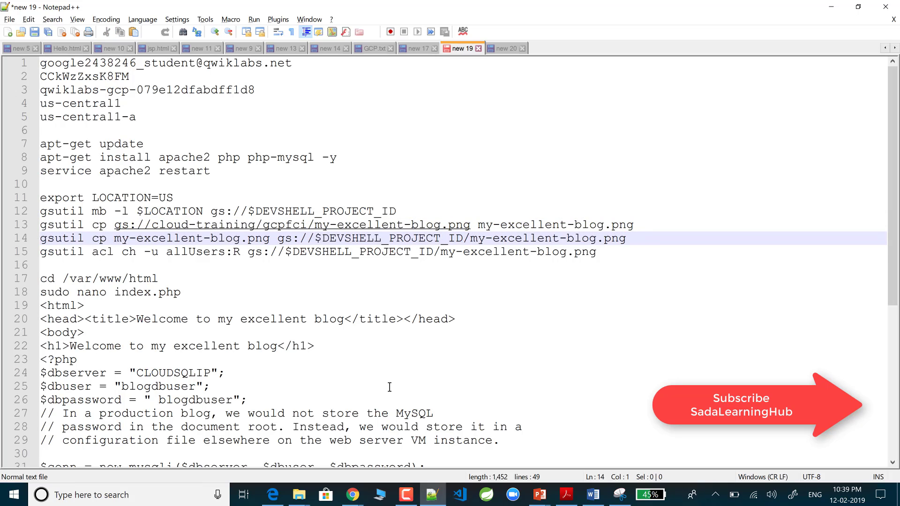
key(Down)
key(shift+End)
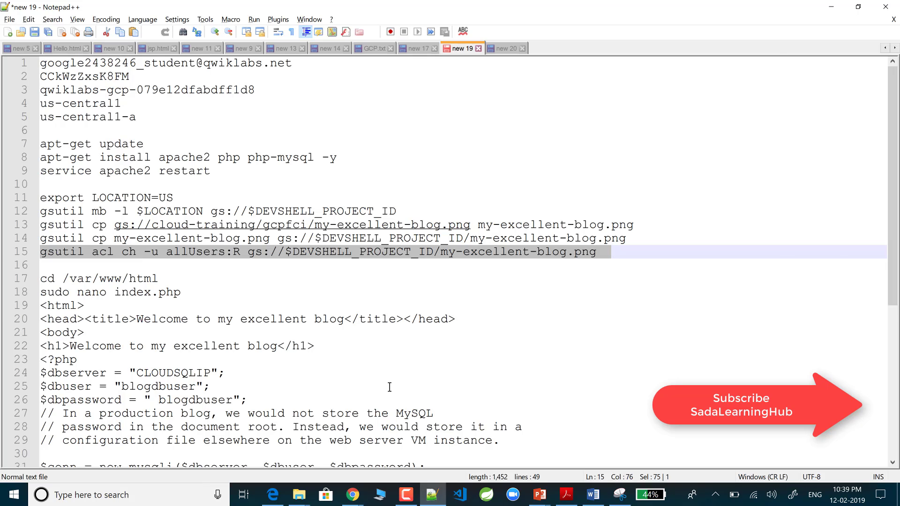
key(alt+Tab)
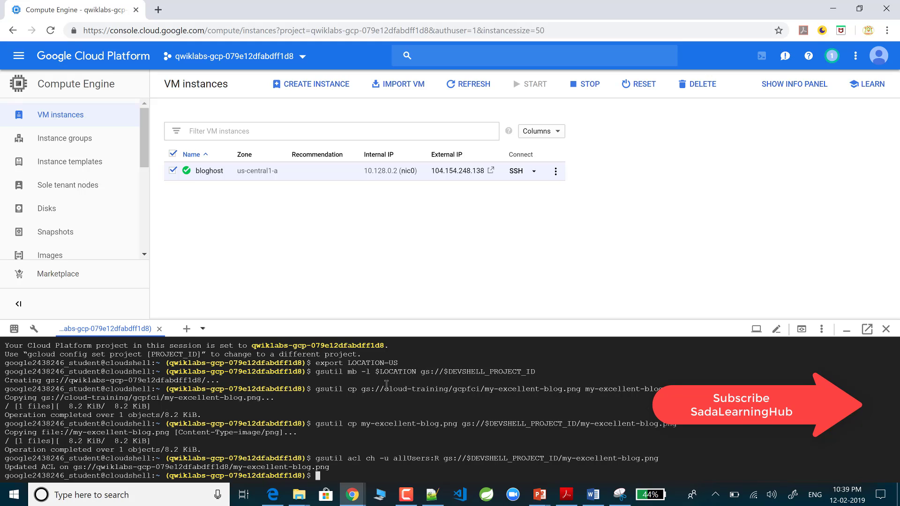
Step: Hide Cloud Shell and go to Storage > Browser from the Navigation menu
click(850, 329)
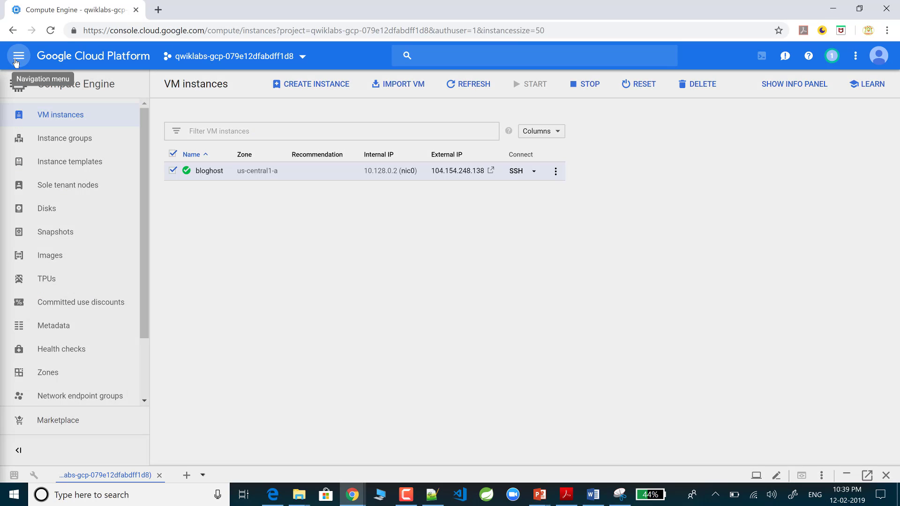
click(17, 63)
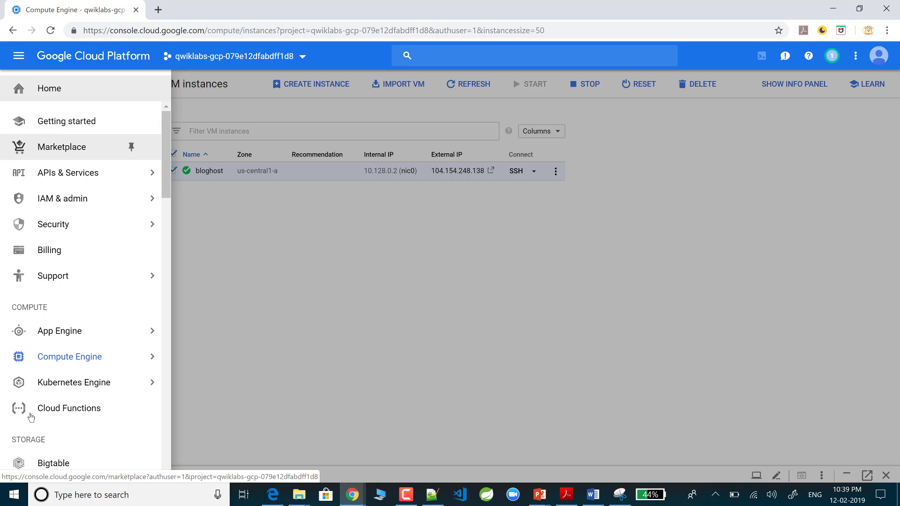
mouse_move(33, 380)
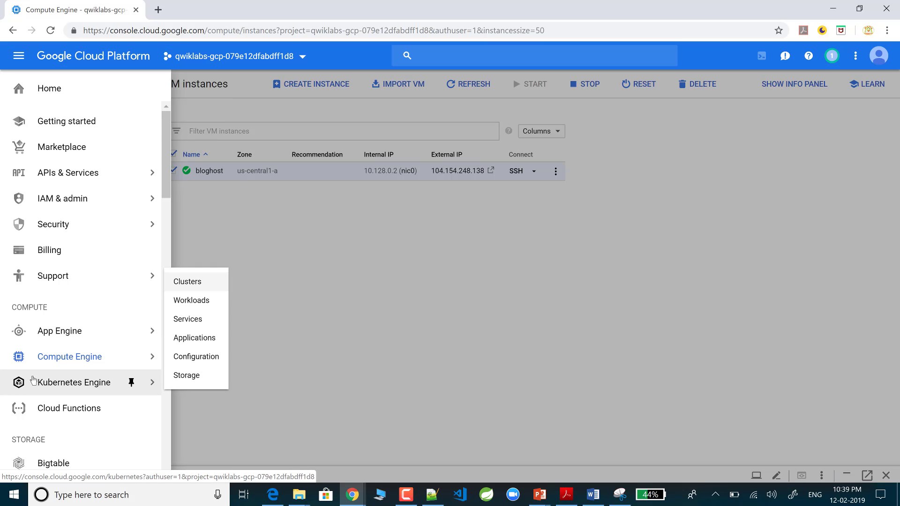
scroll(33, 379, down, 5)
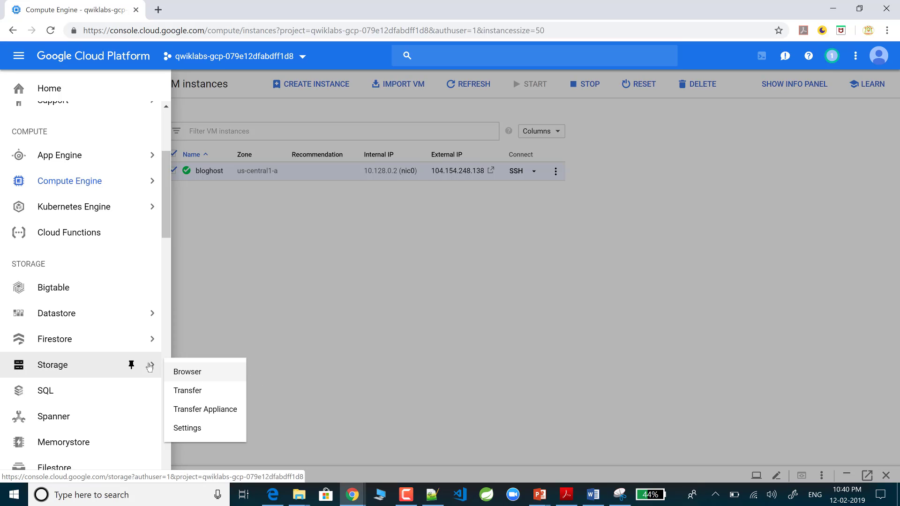
click(197, 371)
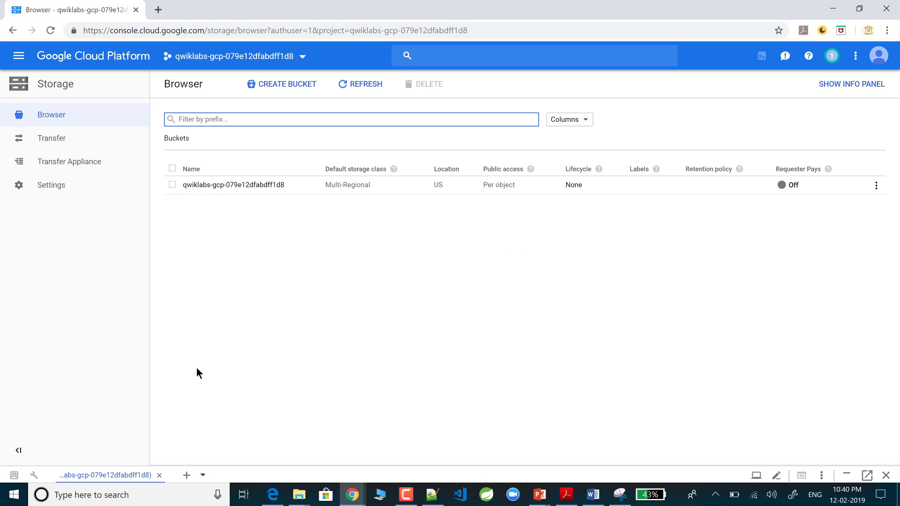
Step: Try filtering the bucket list by 'sql', clear the filter, and bring up the Navigation menu
text(sql)
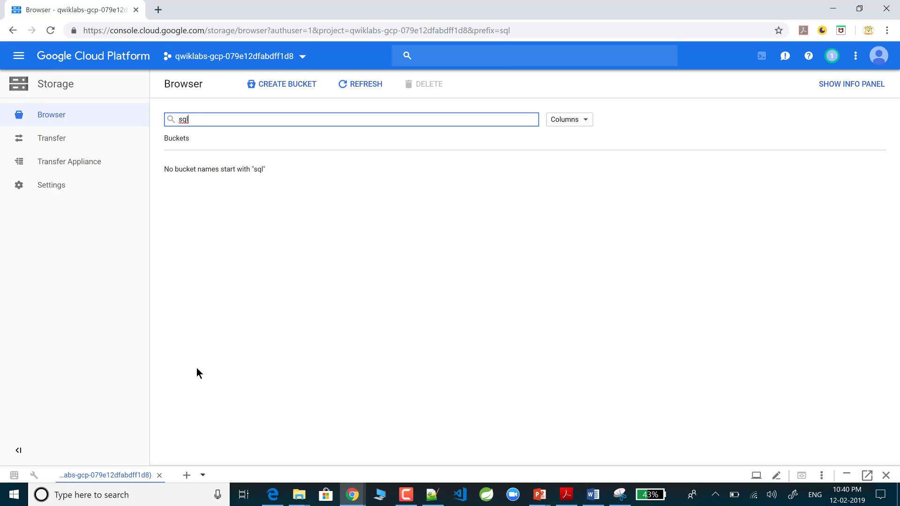
key(BackSpace)
key(BackSpace)
key(BackSpace)
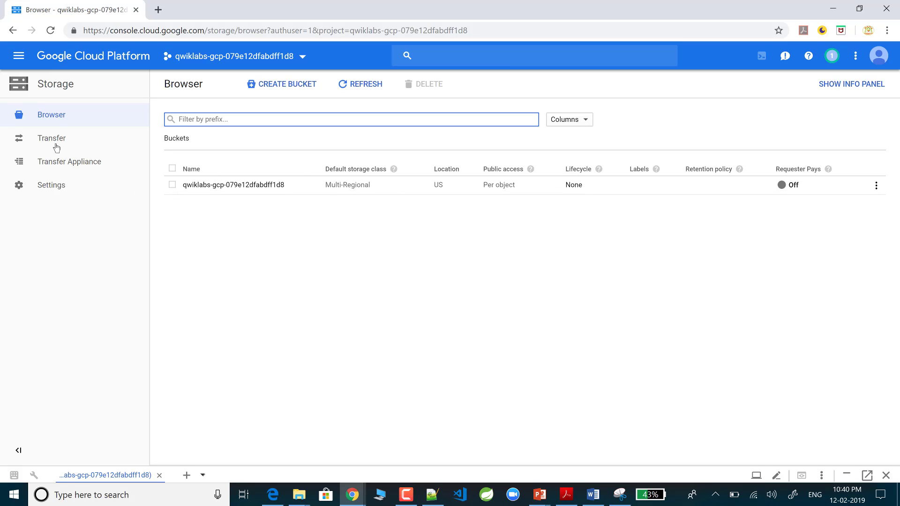
click(15, 61)
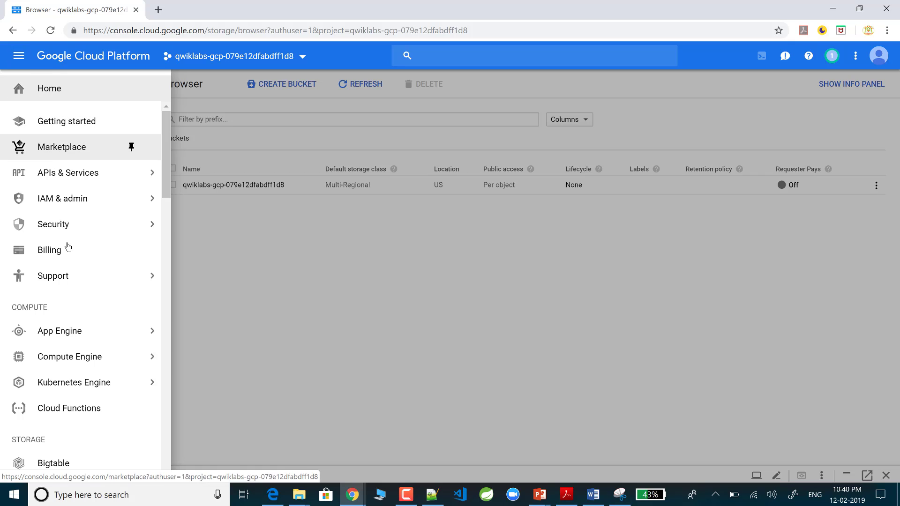
Step: Scroll the Navigation menu down to SQL and open the empty Cloud SQL overview page
scroll(88, 302, down, 4)
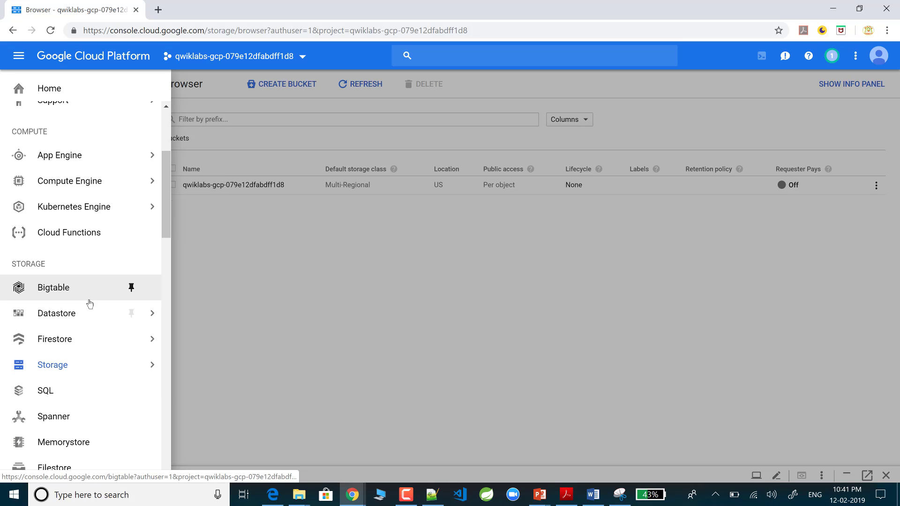
scroll(90, 304, down, 1)
mouse_move(89, 305)
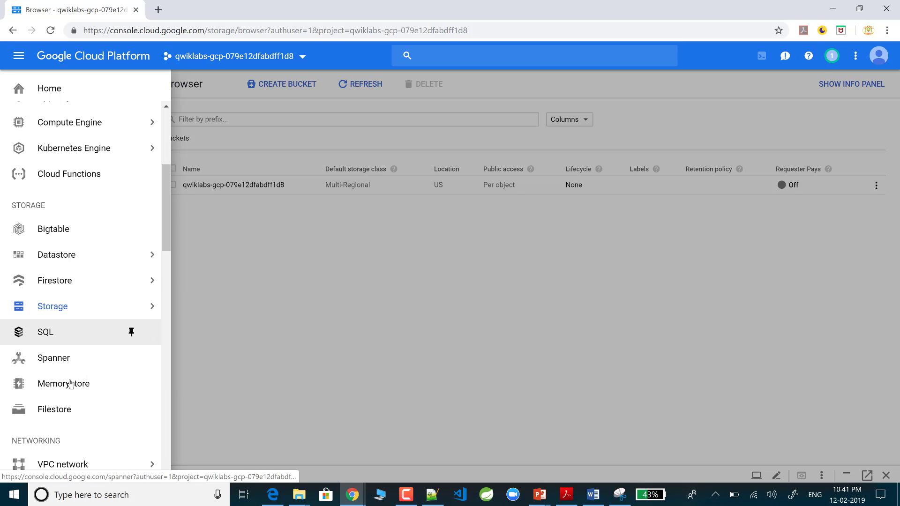
click(64, 338)
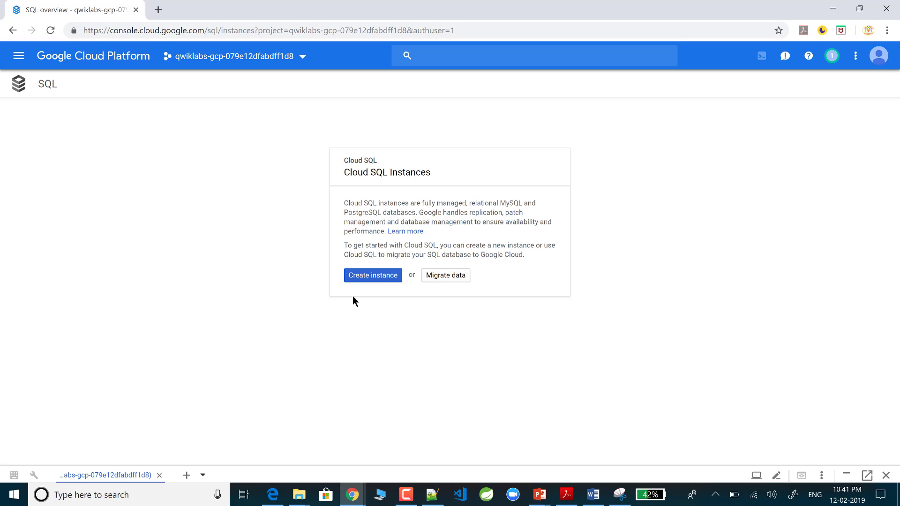
Step: Start a new Cloud SQL instance and choose MySQL as the database engine
click(369, 278)
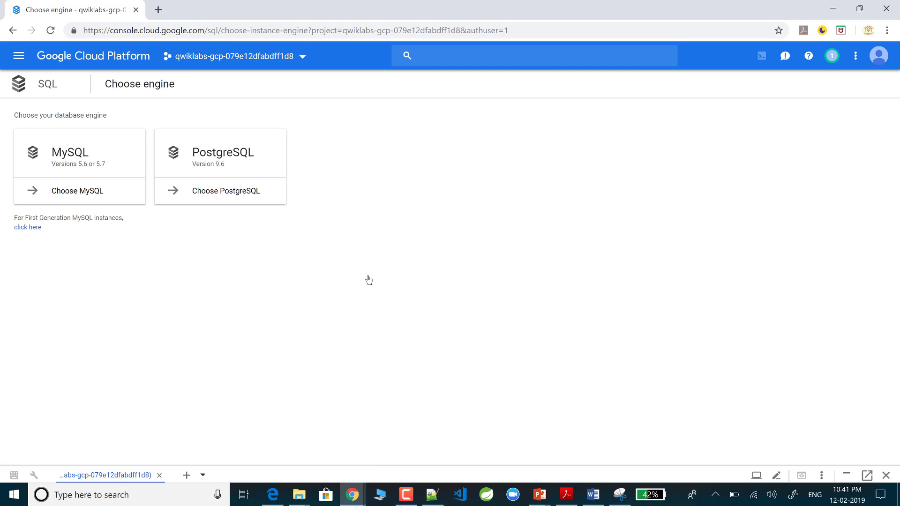
click(74, 190)
click(74, 194)
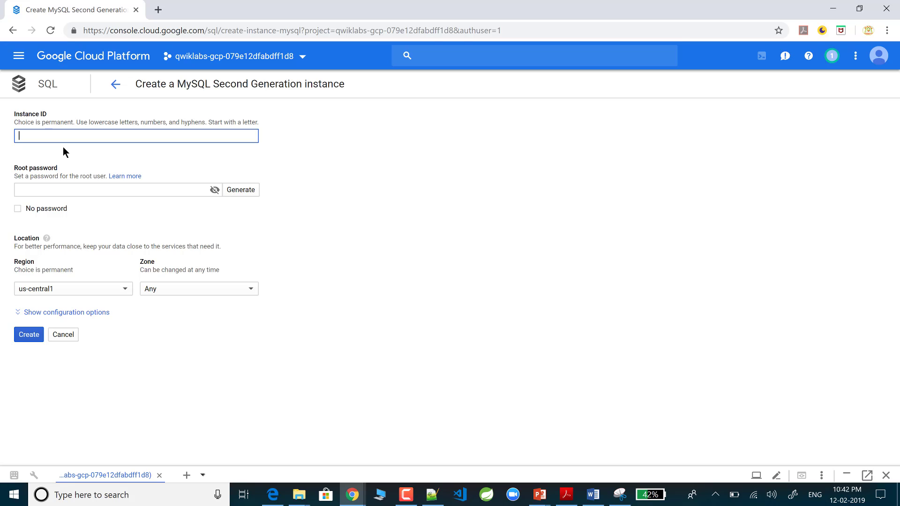
text(blod-db)
Step: Name the instance blod-db, set a root password, keep us-central1, and create it
click(76, 189)
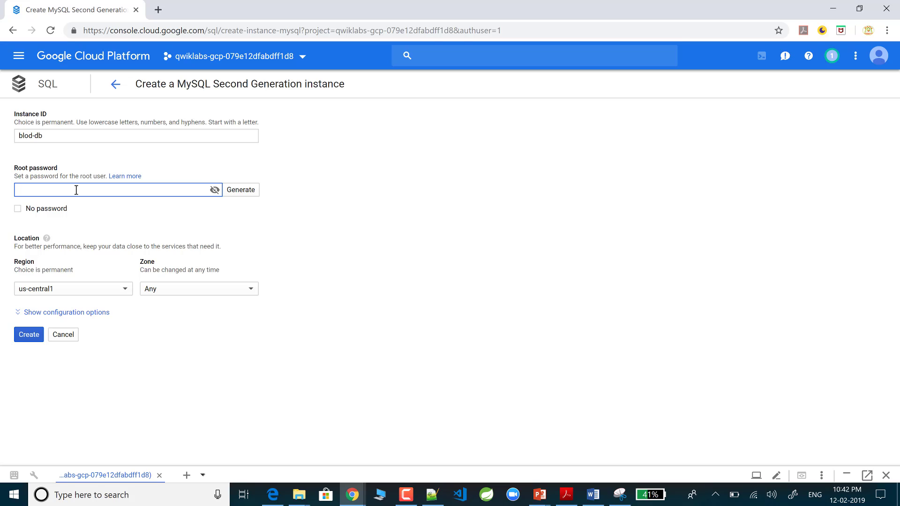
text(blod)
key(BackSpace)
key(BackSpace)
key(BackSpace)
key(BackSpace)
text(blogdb)
click(29, 336)
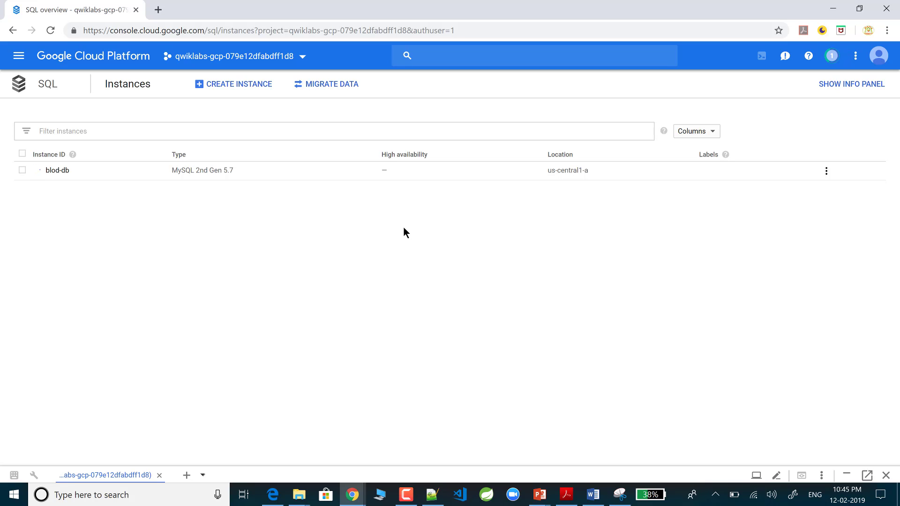
Step: Switch to the Notepad++ lab command notes while blod-db keeps provisioning
click(432, 494)
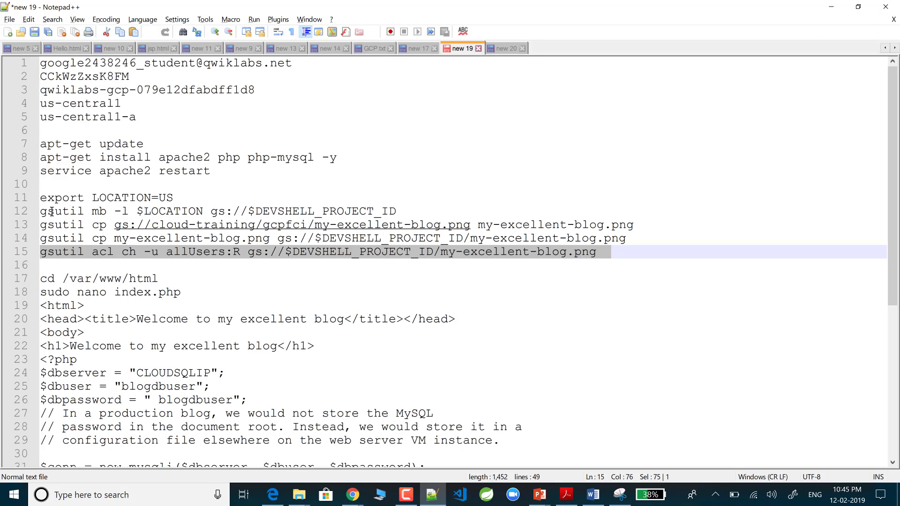
Step: Highlight the gsutil bucket-creation, image copy, upload and public-read commands on lines 12–15, then return to Chrome
drag(42, 210, 320, 214)
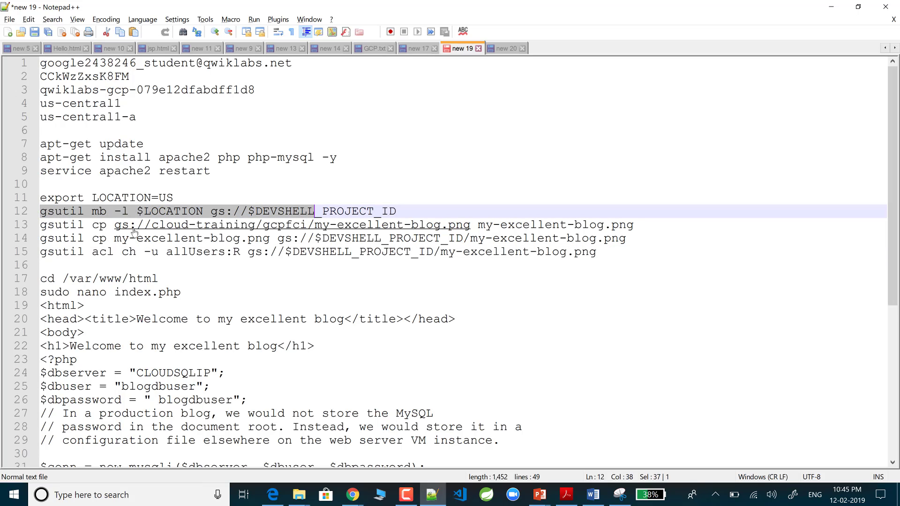
drag(43, 227, 308, 229)
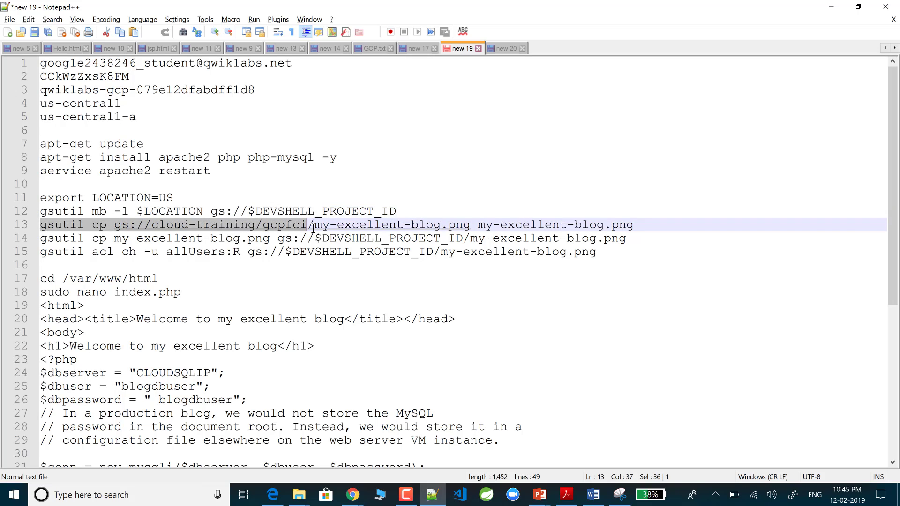
drag(42, 243, 262, 243)
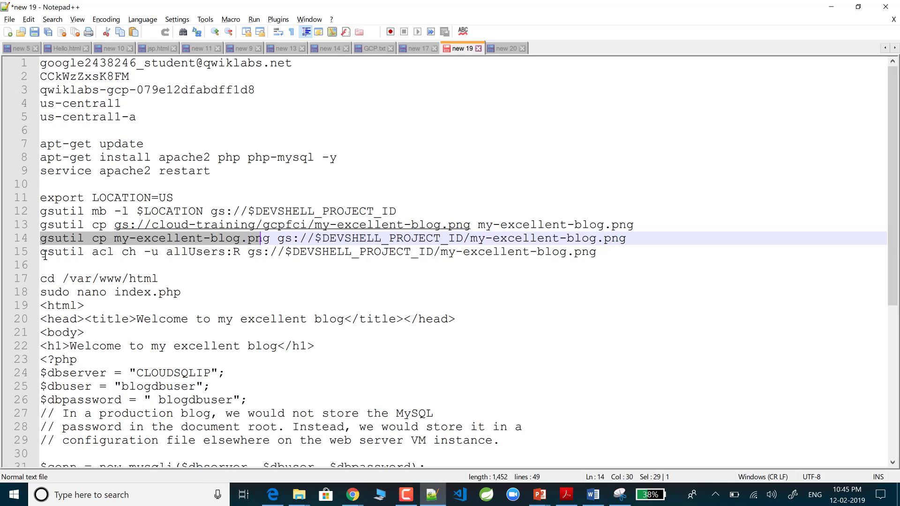
drag(46, 255, 234, 253)
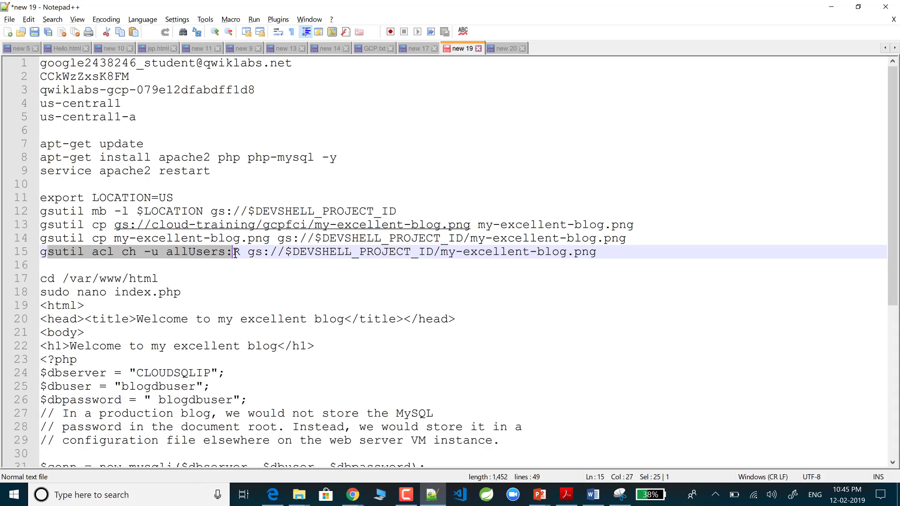
drag(236, 253, 263, 253)
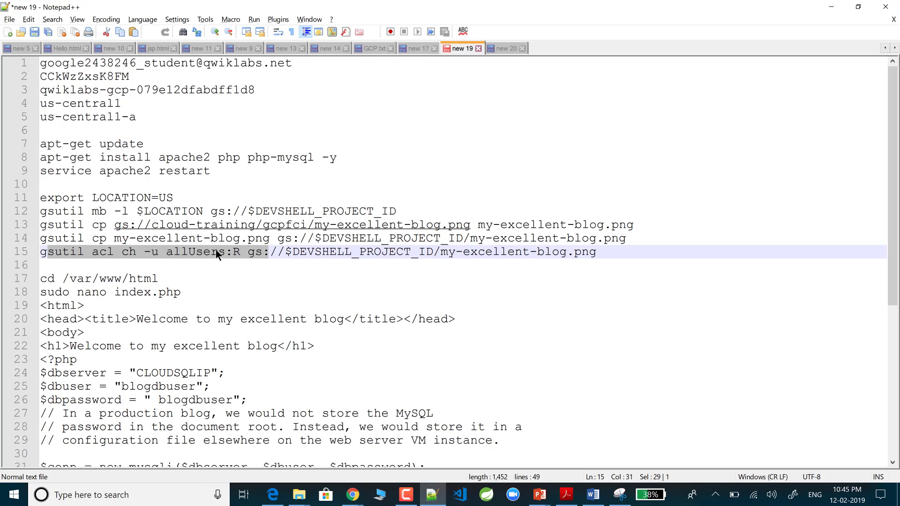
key(alt+Tab)
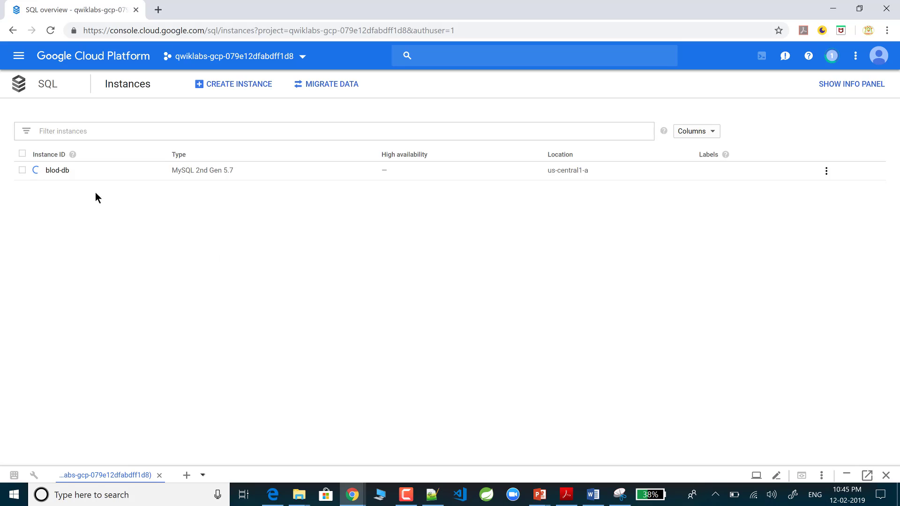
Step: Reopen blod-db's Instance details overview, now provisioned with public IP 35.238.162.28
click(65, 172)
click(54, 173)
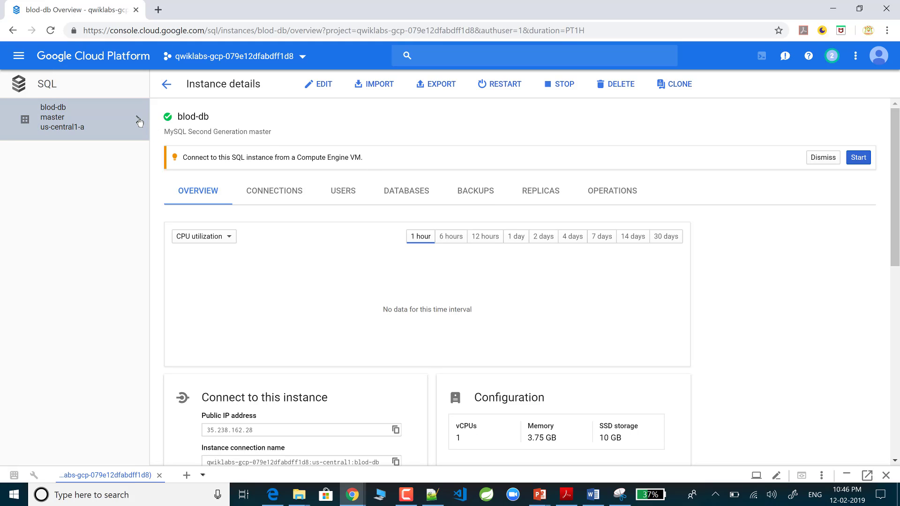
click(8, 32)
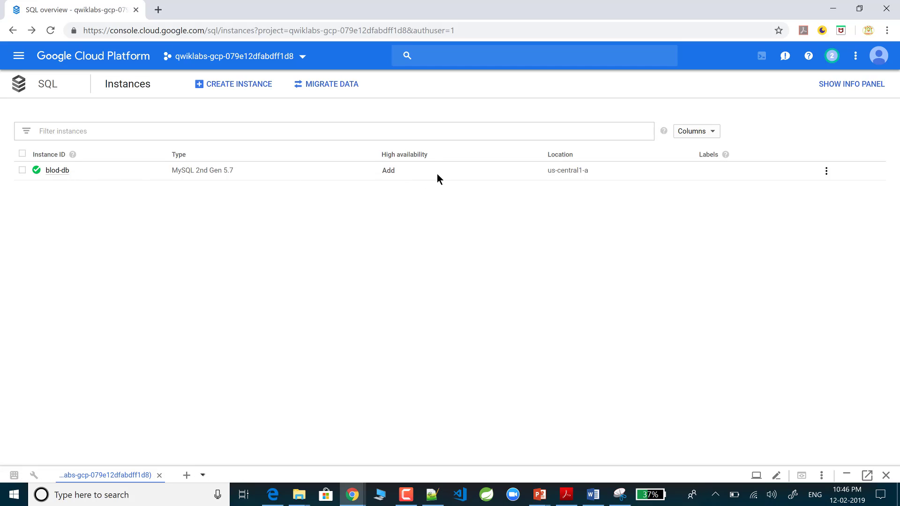
click(827, 172)
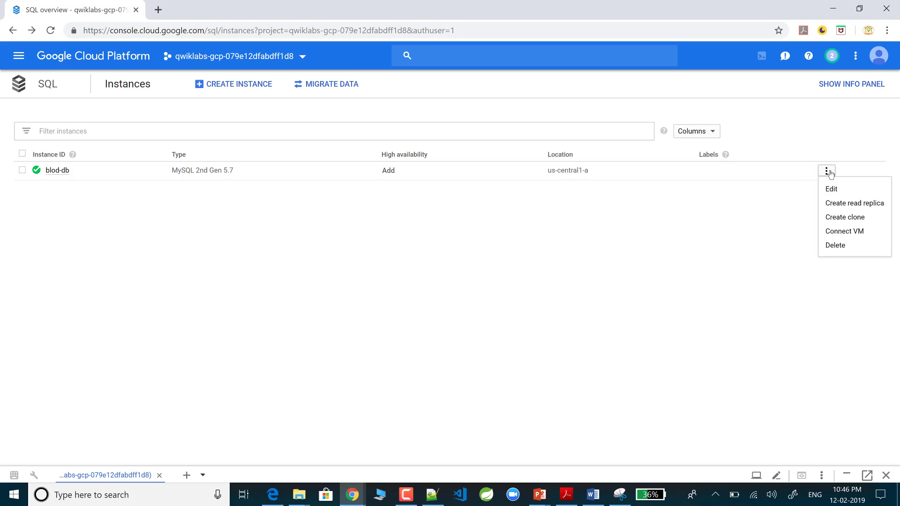
click(274, 294)
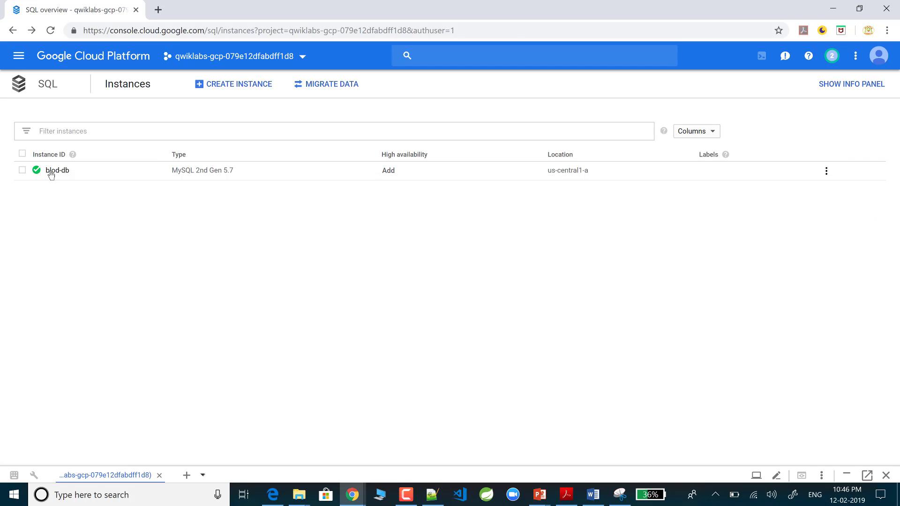
click(52, 171)
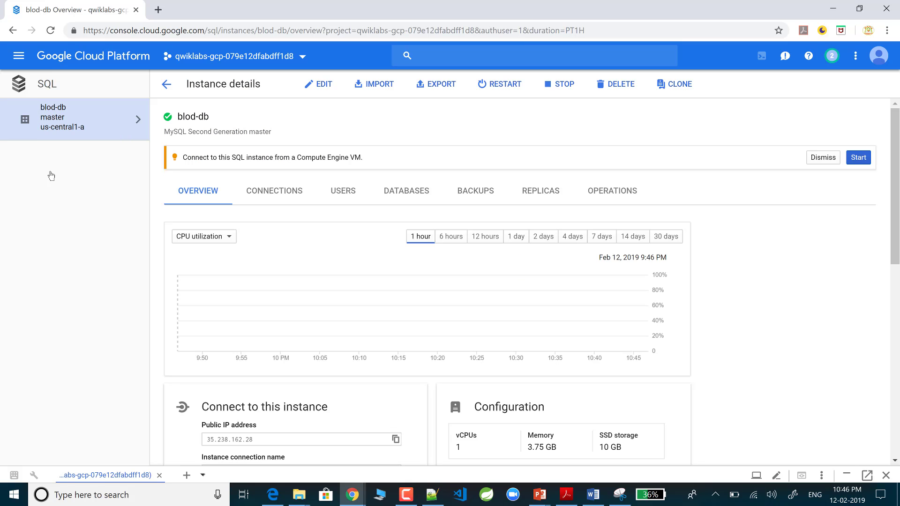
Step: Create MySQL user blogdbuser with a password on blod-db, letting Chrome save the password
click(349, 196)
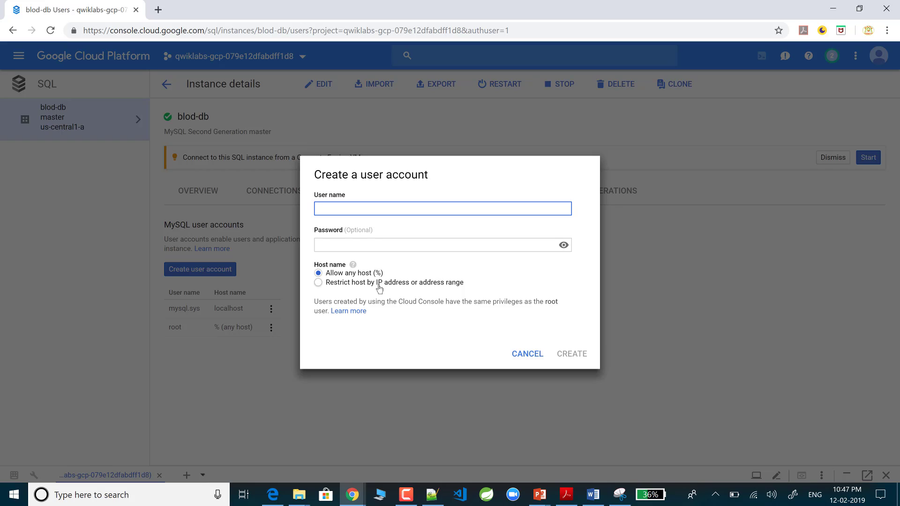
text(blogdbuser)
key(Tab)
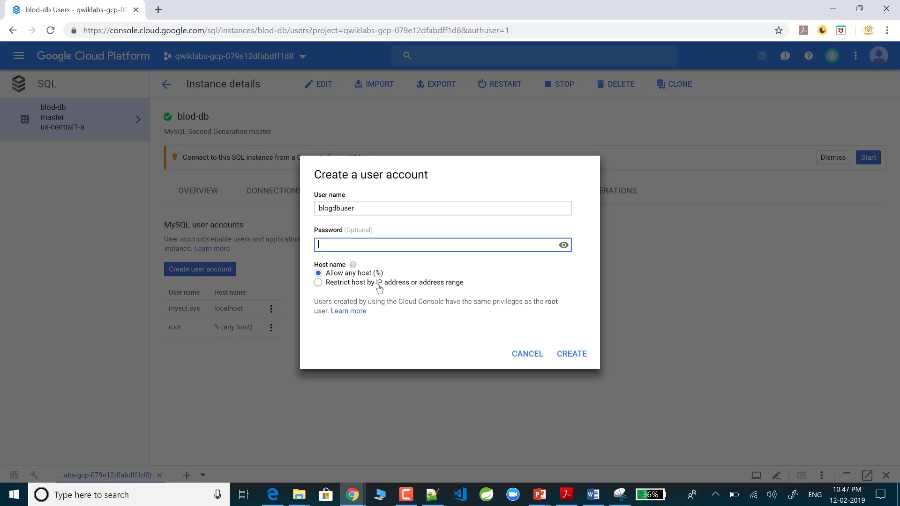
text(123456)
click(578, 354)
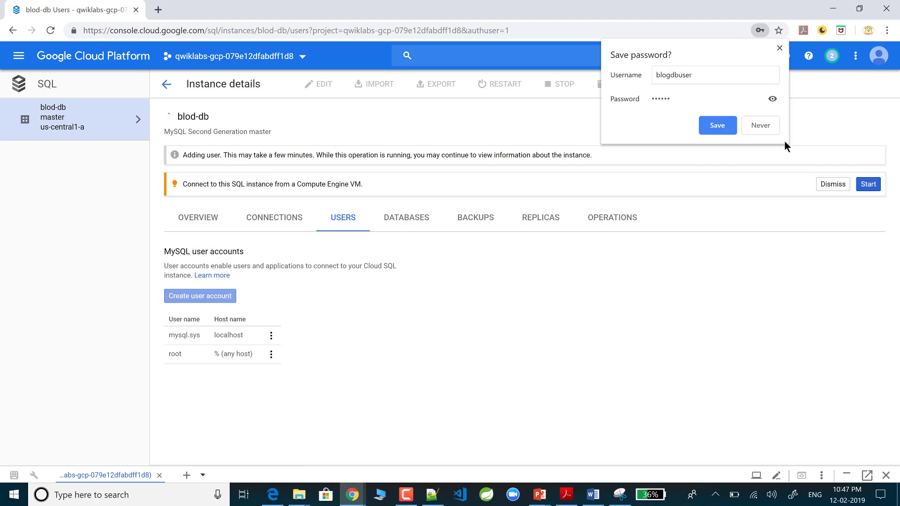
click(724, 128)
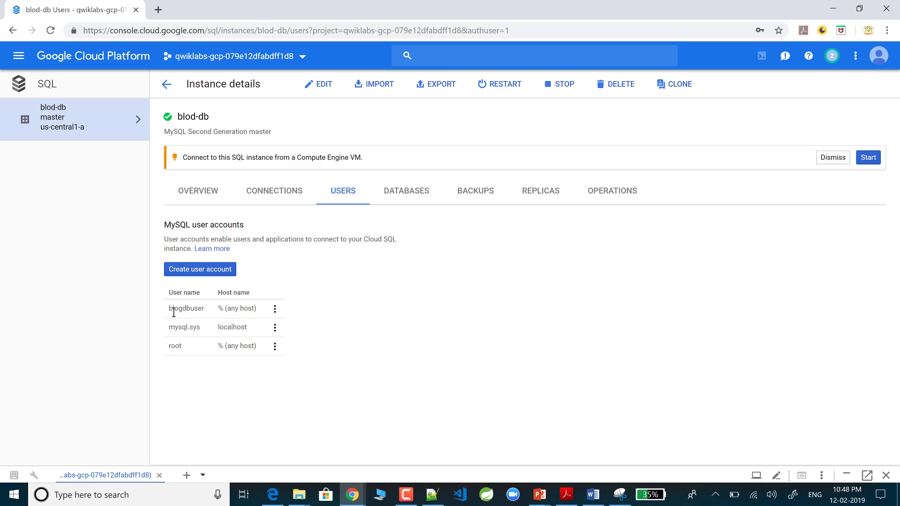
drag(209, 306, 164, 288)
Step: Look at the blogdbuser account's options menu and close it unchanged
click(299, 314)
click(275, 309)
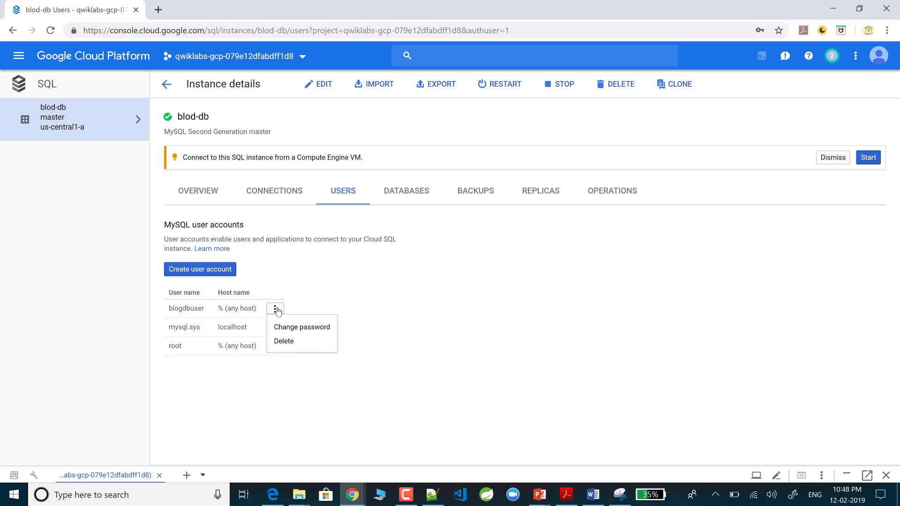
click(325, 296)
Step: In blod-db's Connections settings, add a new entry under Authorized networks
click(272, 190)
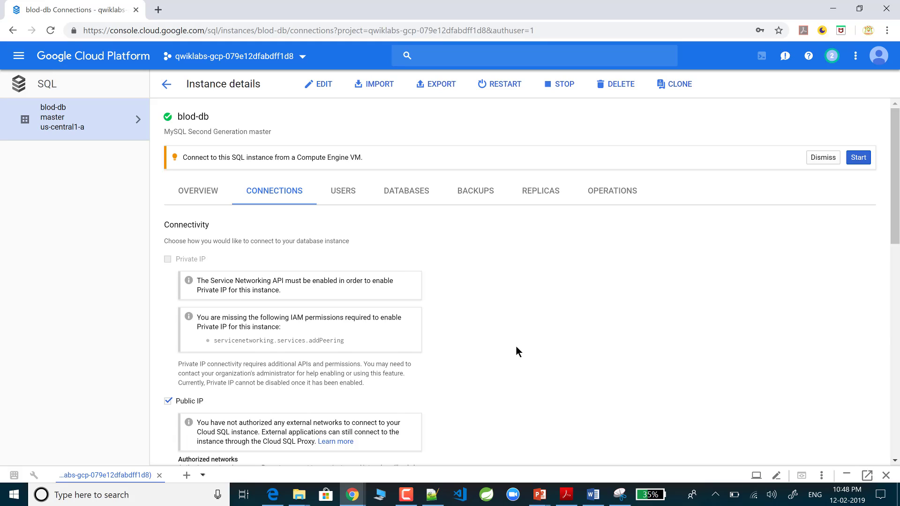
scroll(516, 347, down, 1)
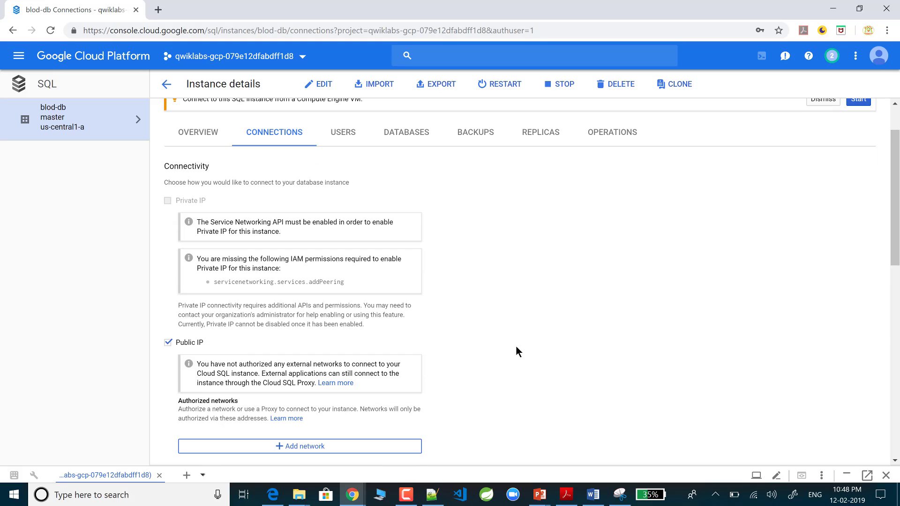
scroll(516, 347, down, 3)
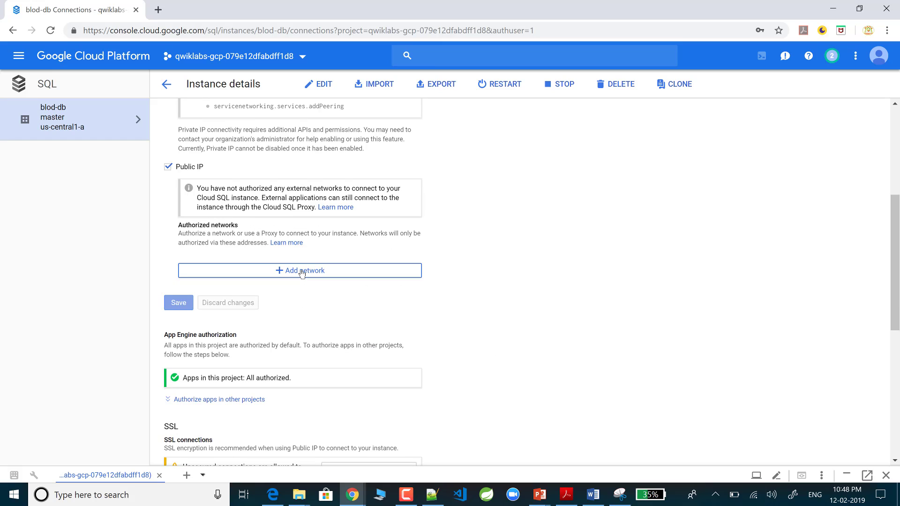
click(302, 271)
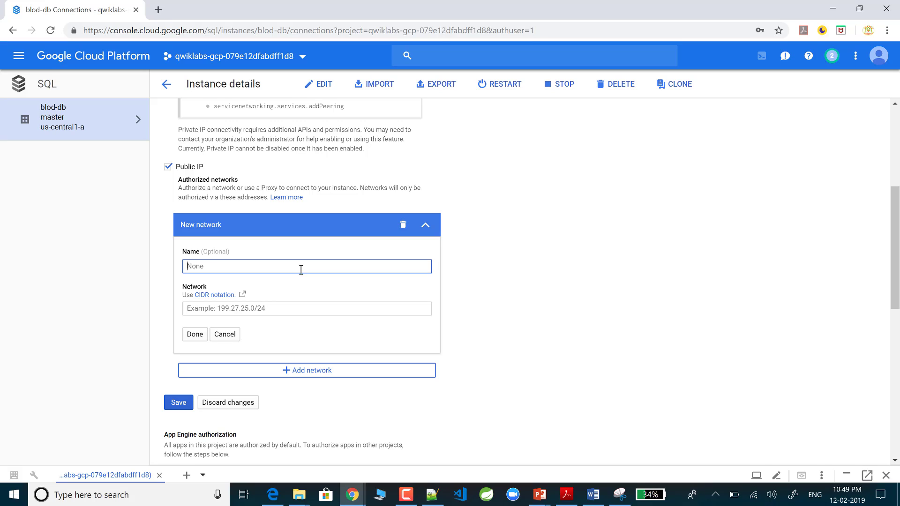
Step: Enter 'web front end' as the new authorized network's name
text(webfrontend)
key(Left)
key(Left)
key(Left)
key(Right)
key(Right)
key(Right)
key(Right)
key(Right)
Step: Copy bloghost's external IP 104.154.248.138 from line 2 of the Notepad++ notes
click(281, 311)
key(alt+Tab)
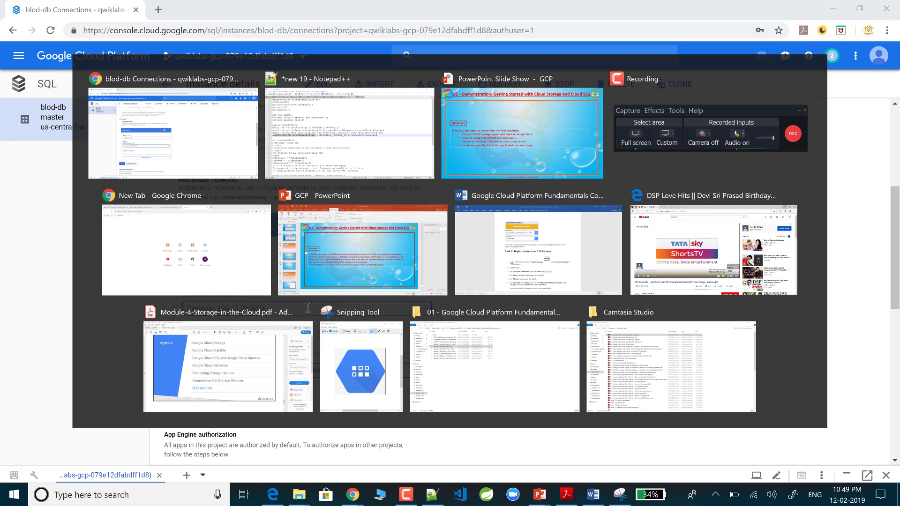
click(500, 43)
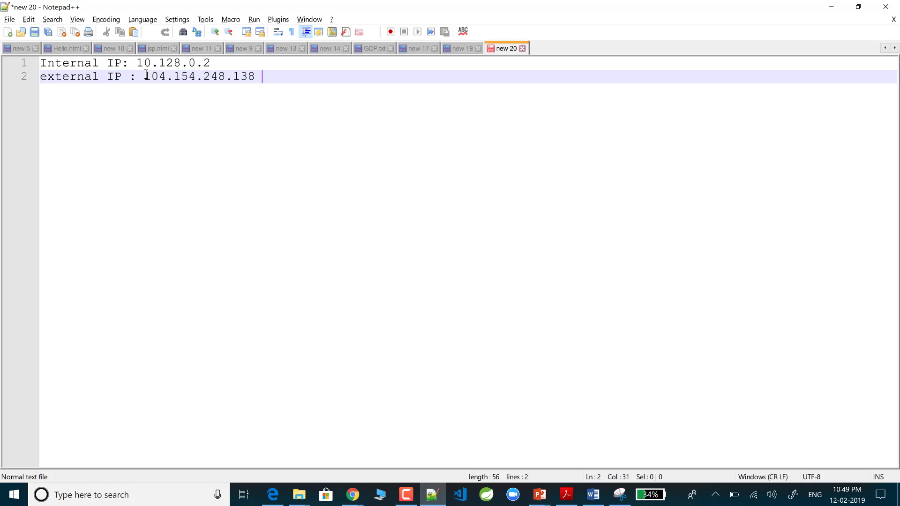
click(105, 78)
key(Right)
key(Right)
key(Right)
key(Right)
key(Right)
key(Right)
key(shift+End)
key(ctrl+c)
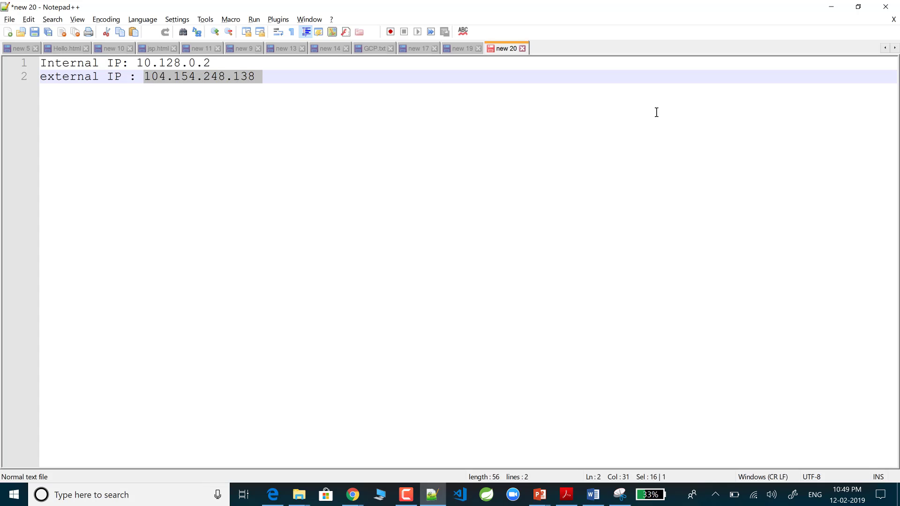
key(alt+Tab)
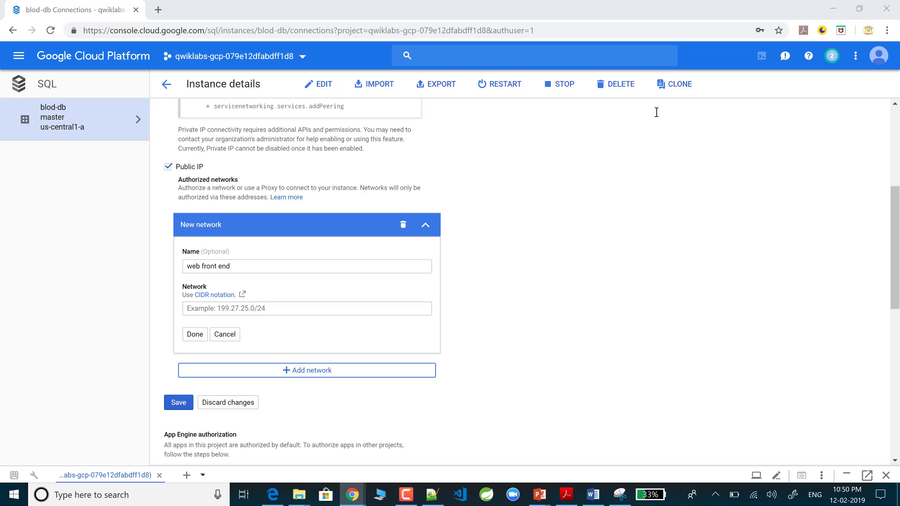
Step: Set the 'web front end' network to 104.154.248.138/32 and save blod-db's connection settings
key(ctrl+v)
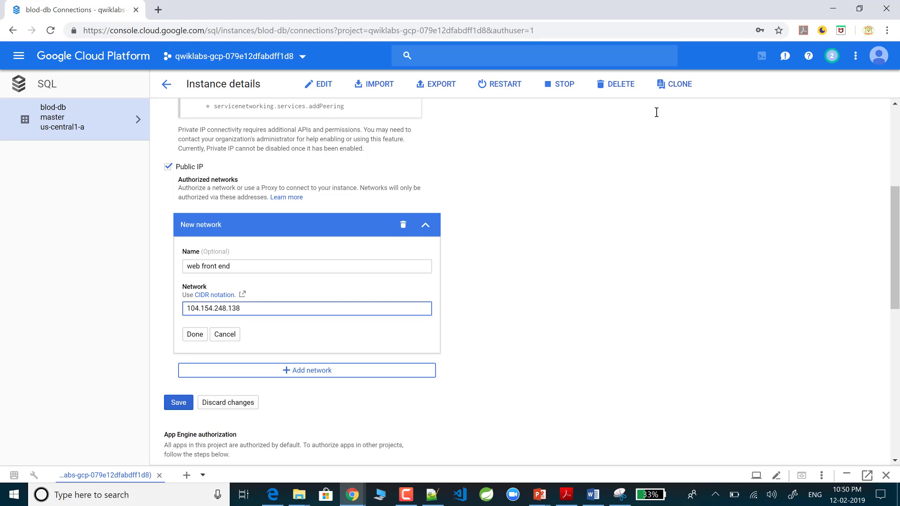
text(/32)
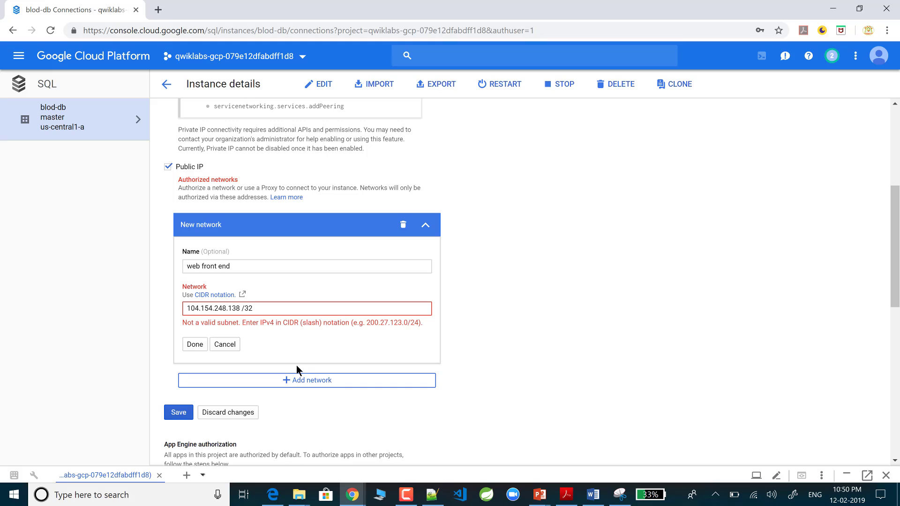
click(242, 308)
key(BackSpace)
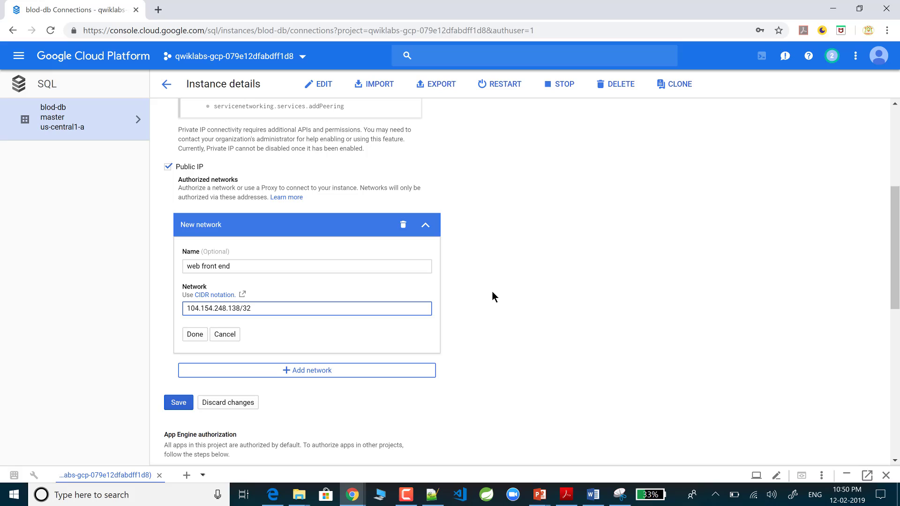
click(195, 334)
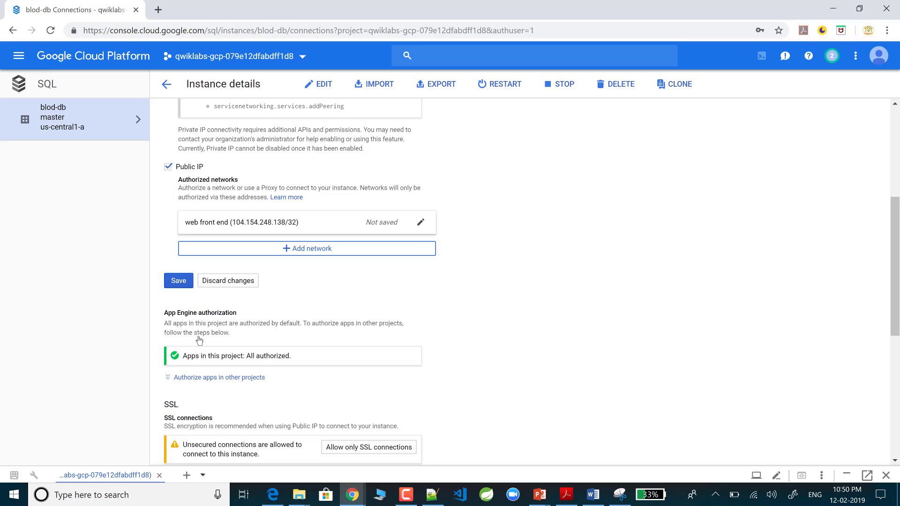
click(178, 282)
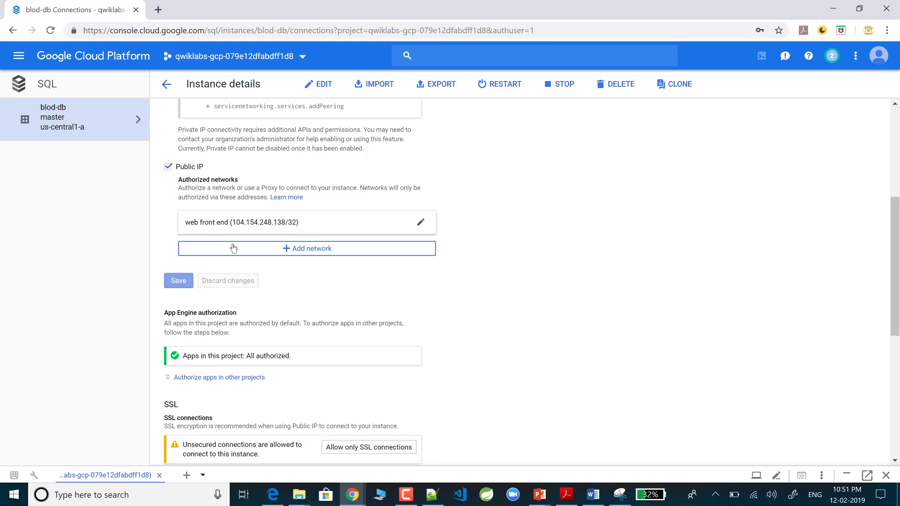
Step: Open an SSH session to bloghost from Compute Engine > VM instances
click(17, 58)
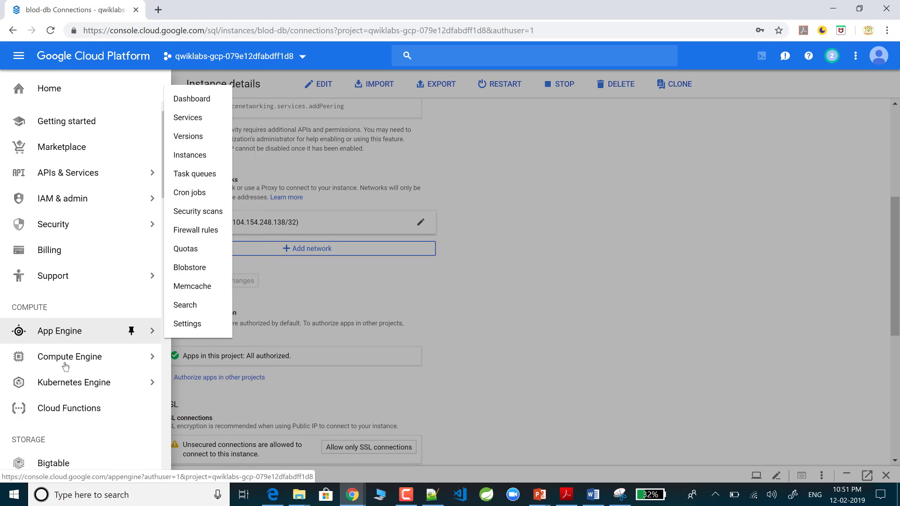
mouse_move(66, 367)
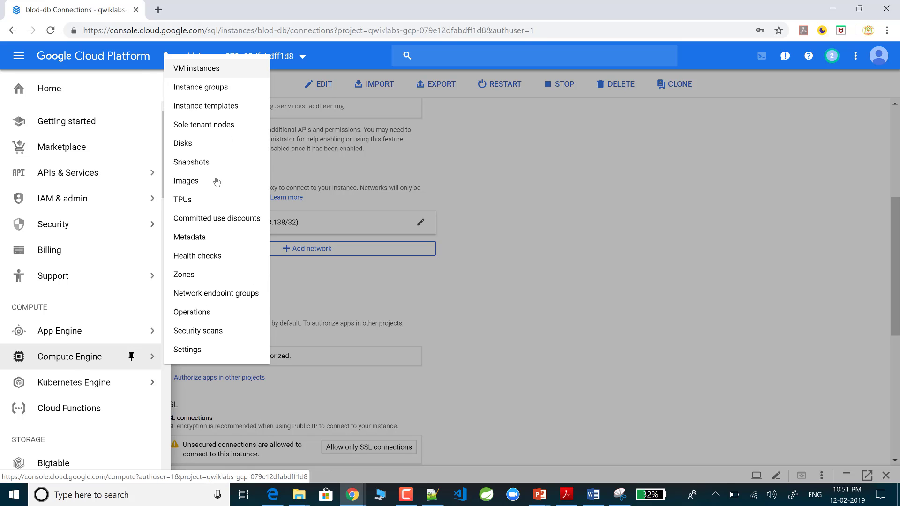
click(219, 70)
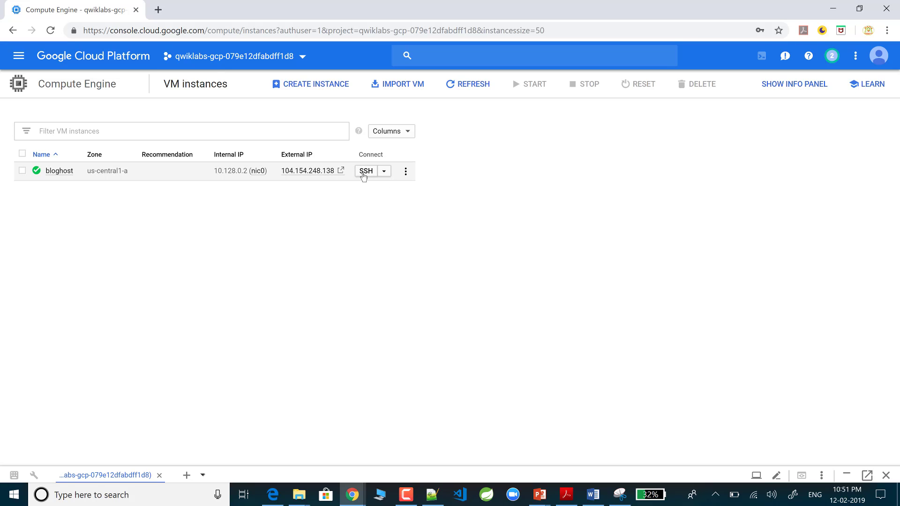
click(364, 173)
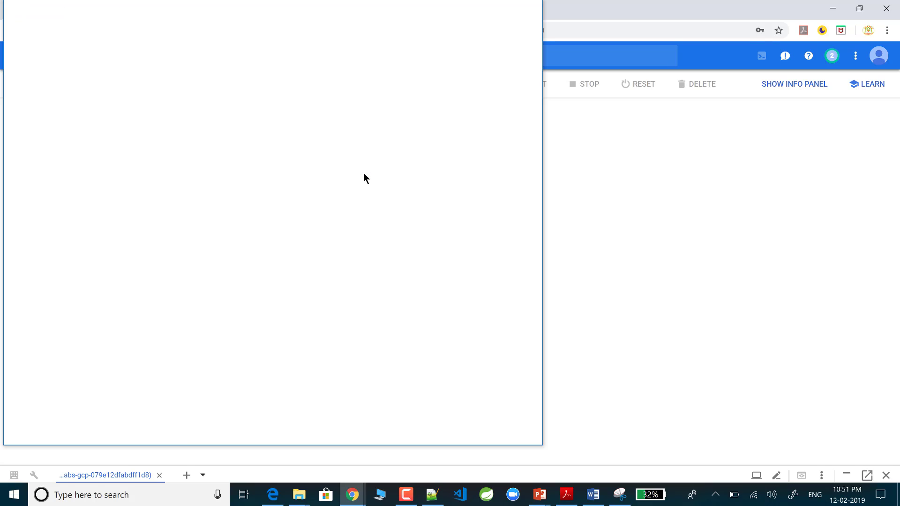
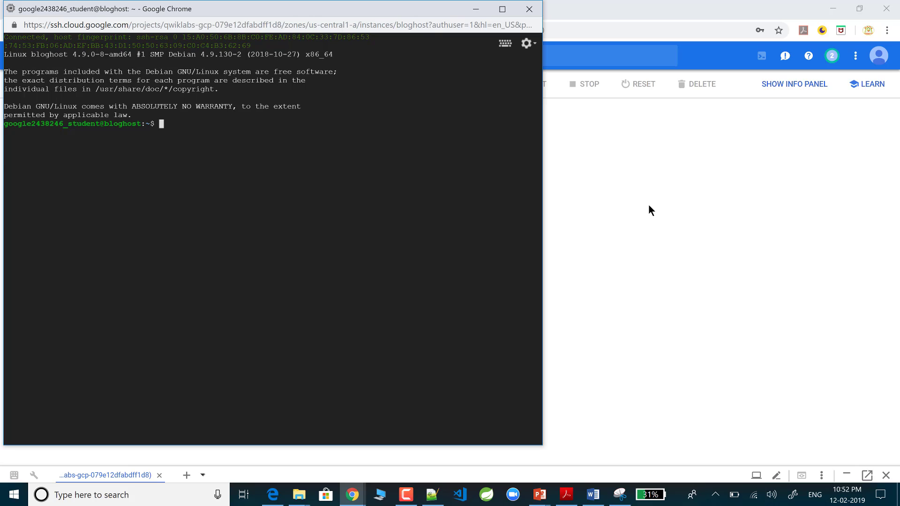
Step: Copy the 'cd /var/www/html' command from the Notepad++ setup notes
click(627, 241)
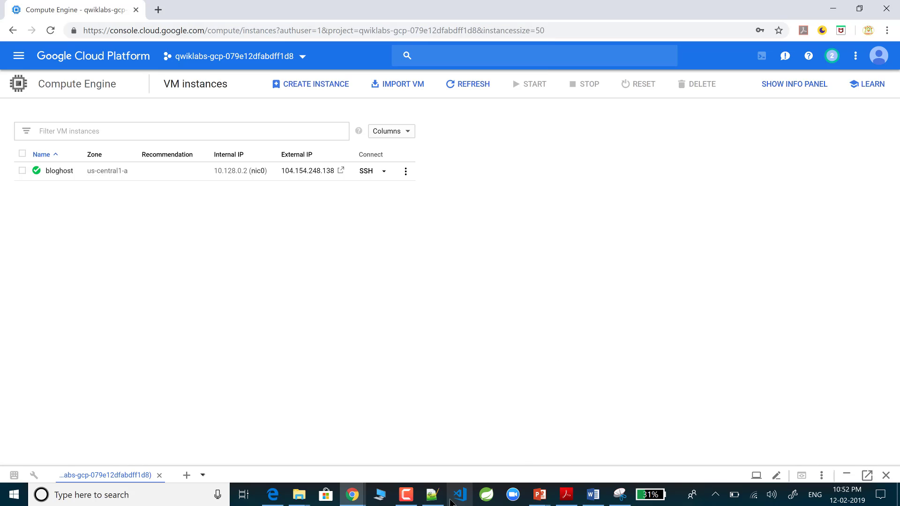
click(433, 496)
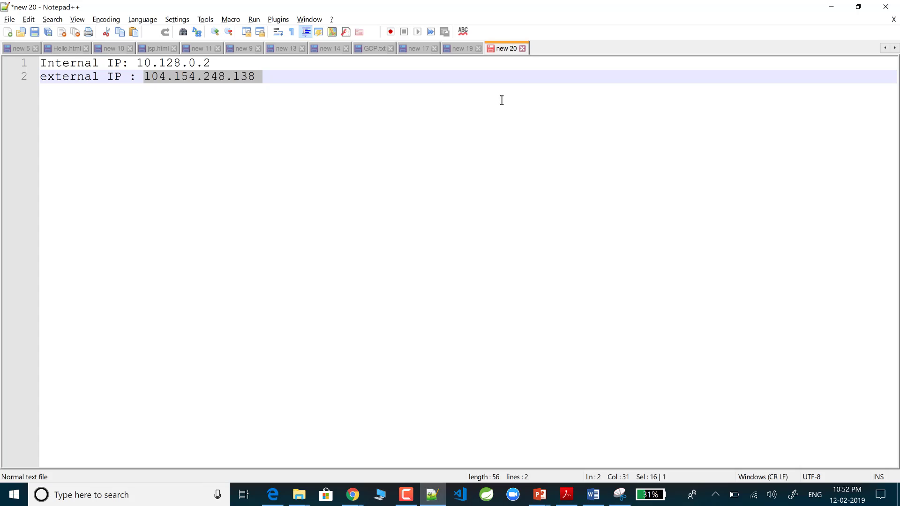
click(467, 51)
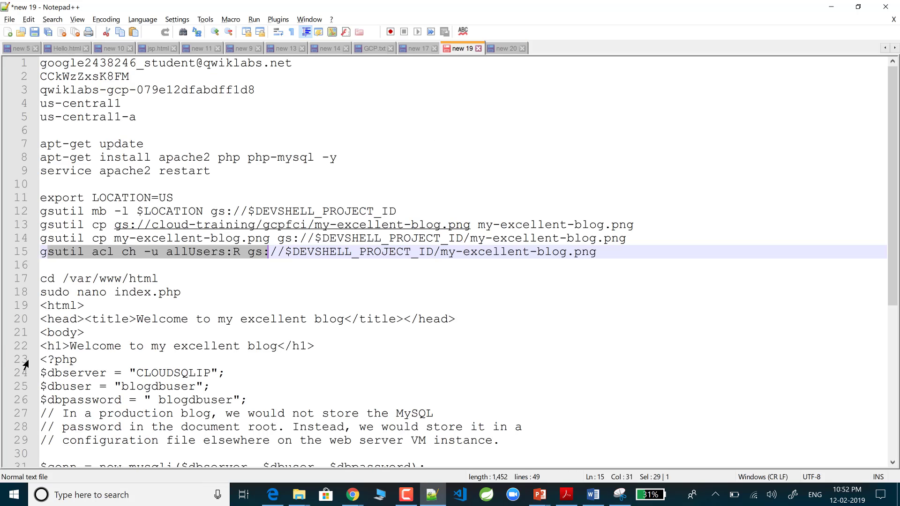
drag(41, 279, 164, 280)
key(ctrl+c)
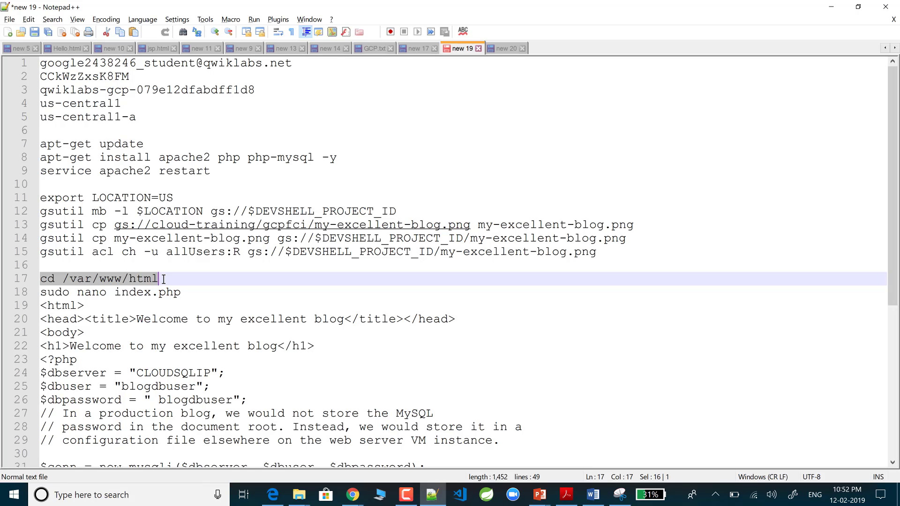
key(alt+Tab)
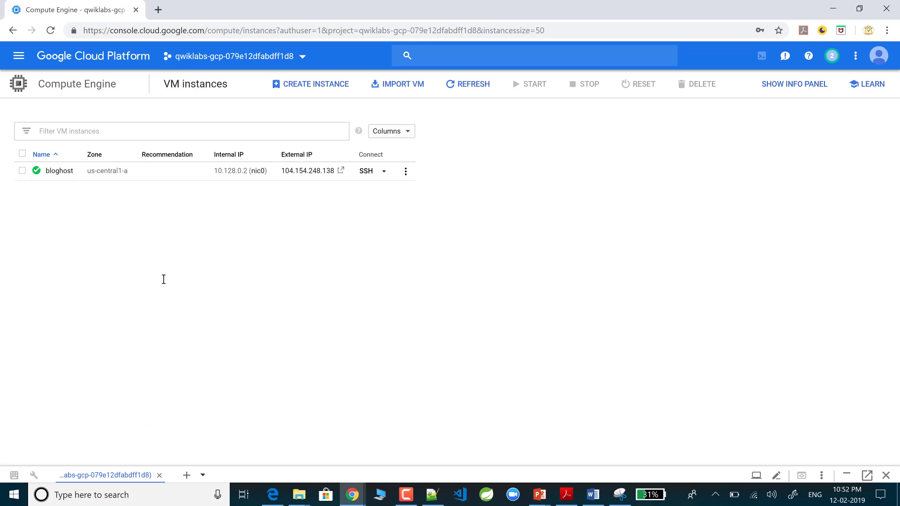
key(alt+Tab)
key(alt+Tab)
Step: Run cd /var/www/html in the bloghost SSH terminal
mouse_move(350, 497)
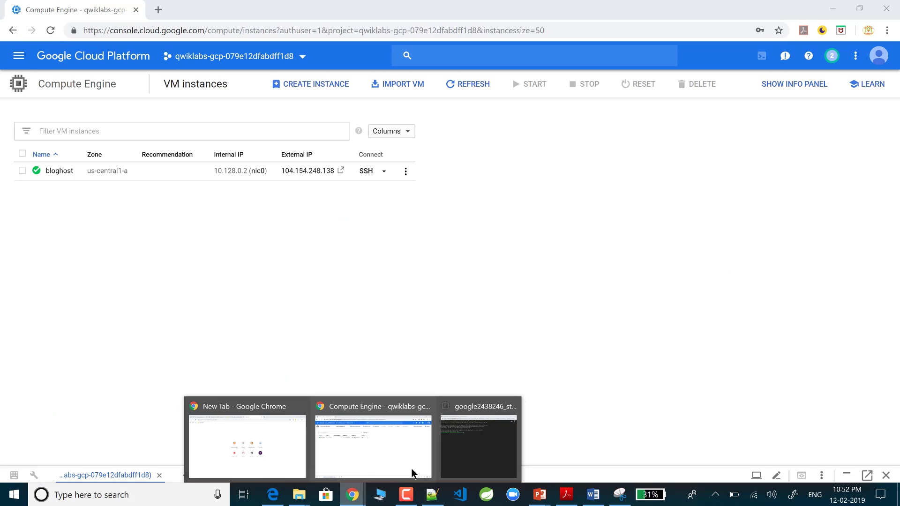
click(459, 440)
key(ctrl+v)
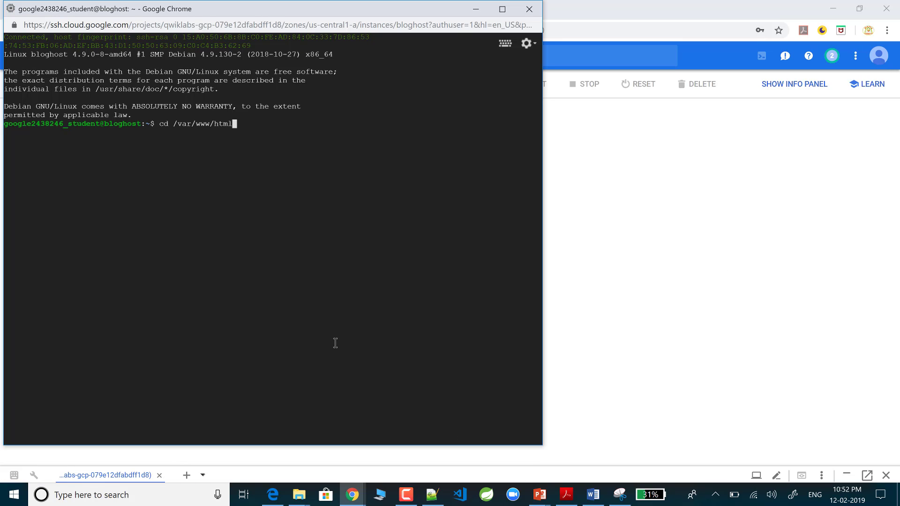
key(Return)
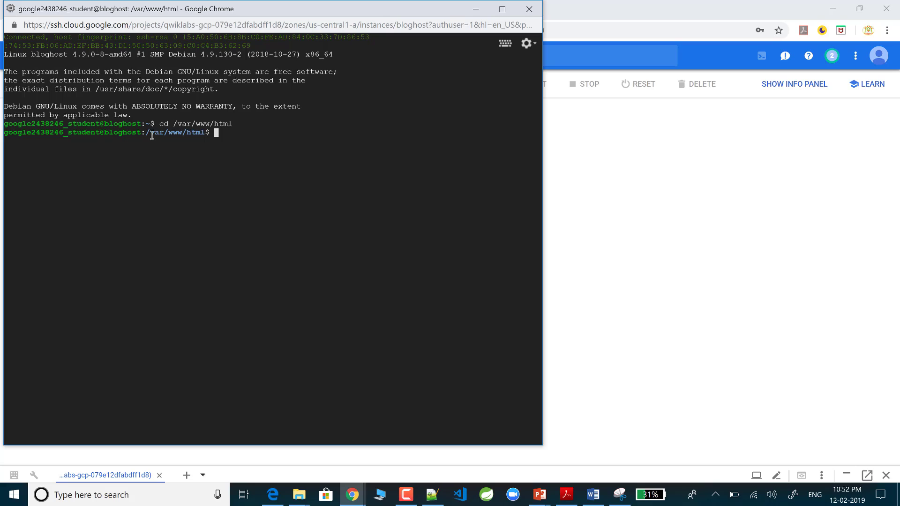
drag(150, 133, 210, 134)
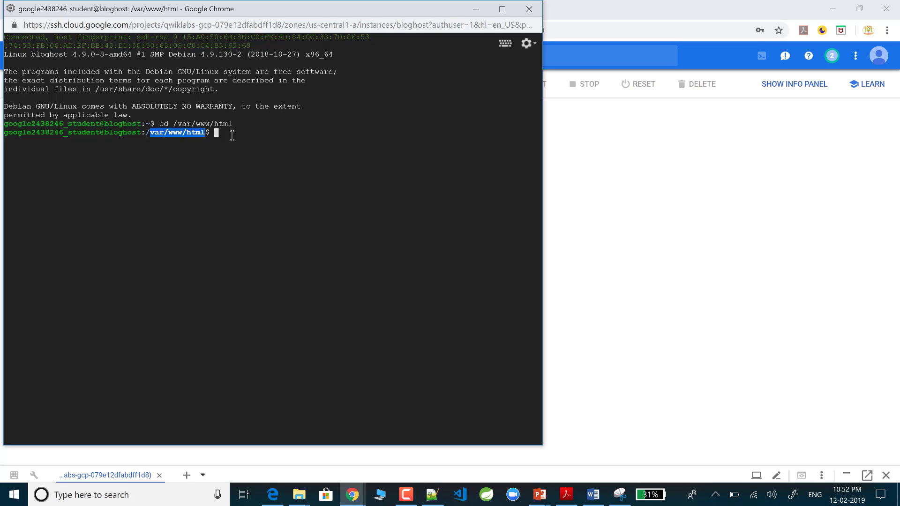
click(233, 134)
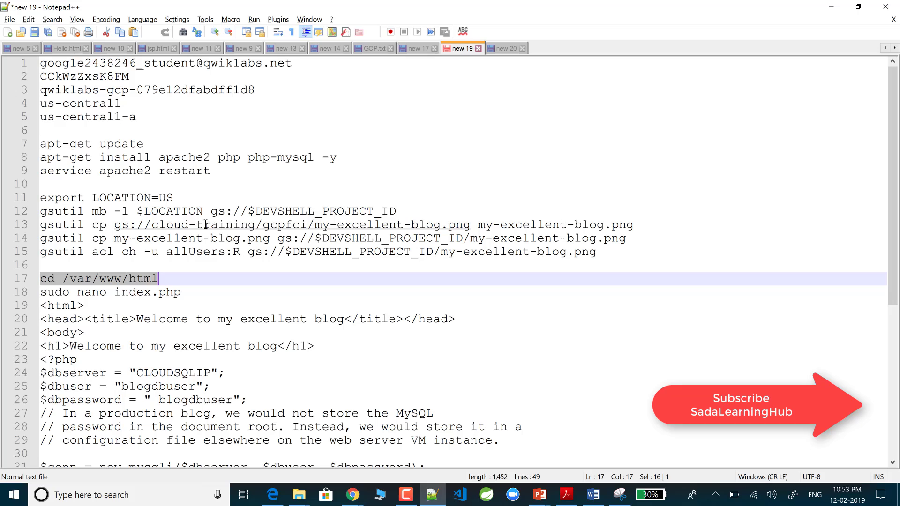
Step: Run 'sudo nano index.php' in the bloghost terminal to create an empty index.php
click(430, 497)
drag(41, 293, 181, 294)
key(ctrl+c)
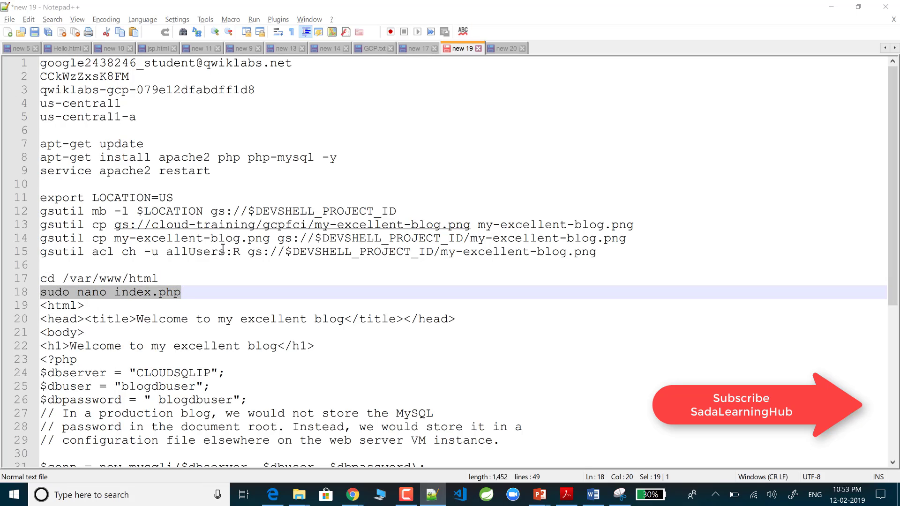
key(alt+Tab)
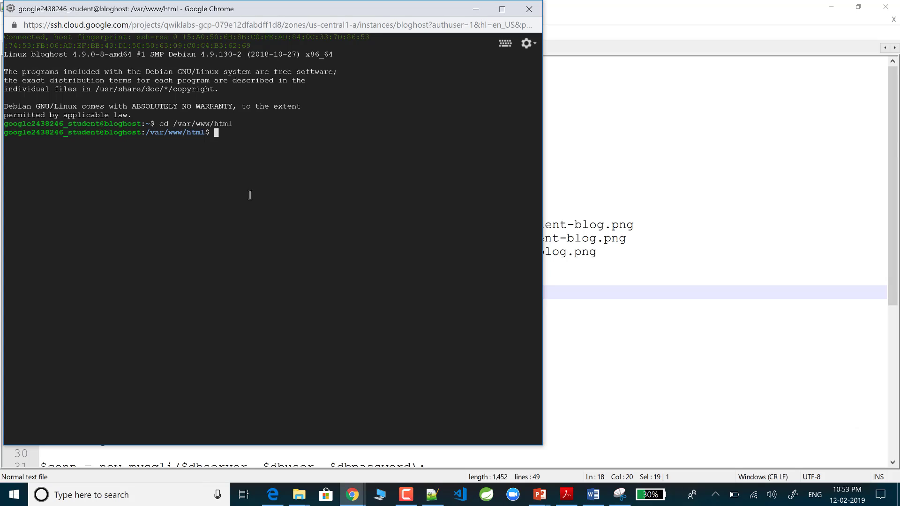
key(ctrl+v)
key(Return)
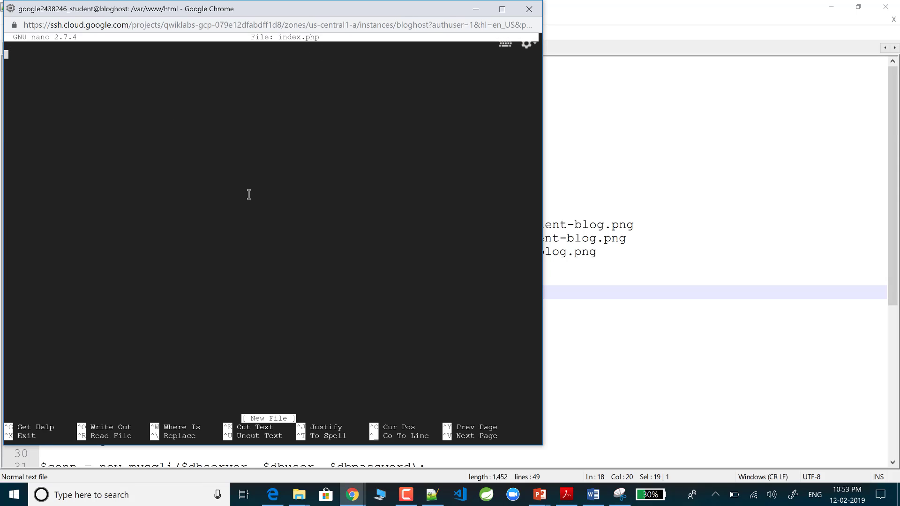
Step: Correct the $dbpassword value in the Notepad++ blog code, then copy the whole code
click(602, 379)
scroll(292, 356, down, 4)
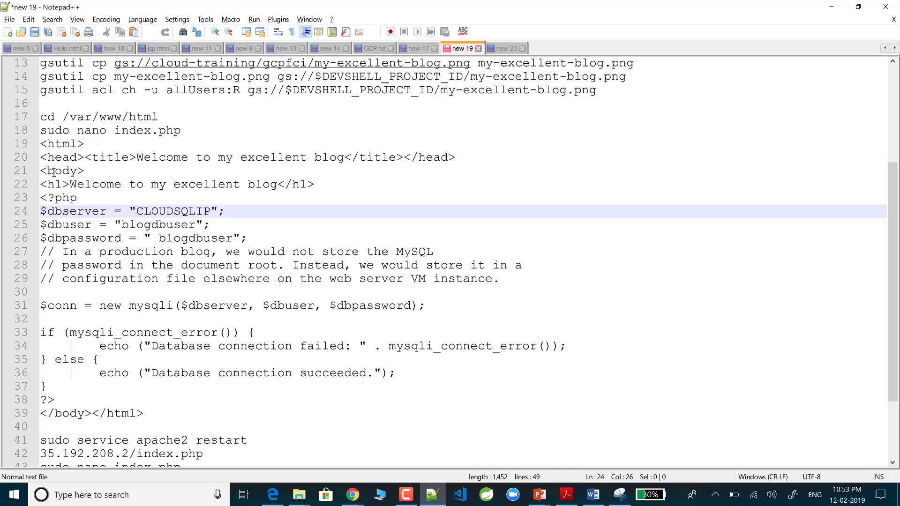
drag(41, 144, 148, 415)
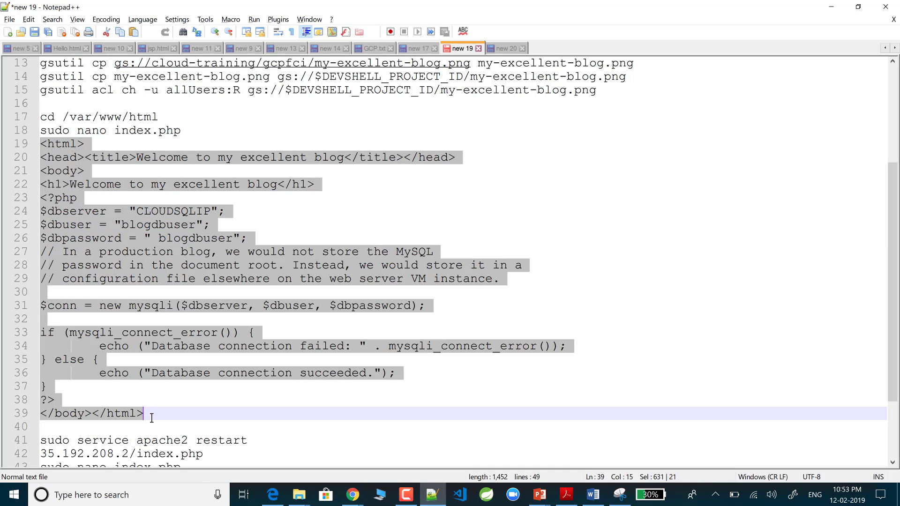
click(223, 389)
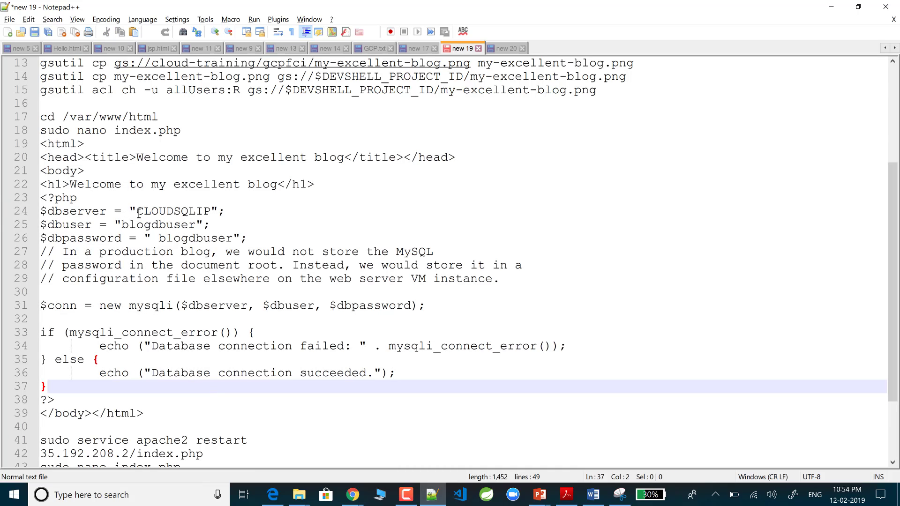
click(158, 239)
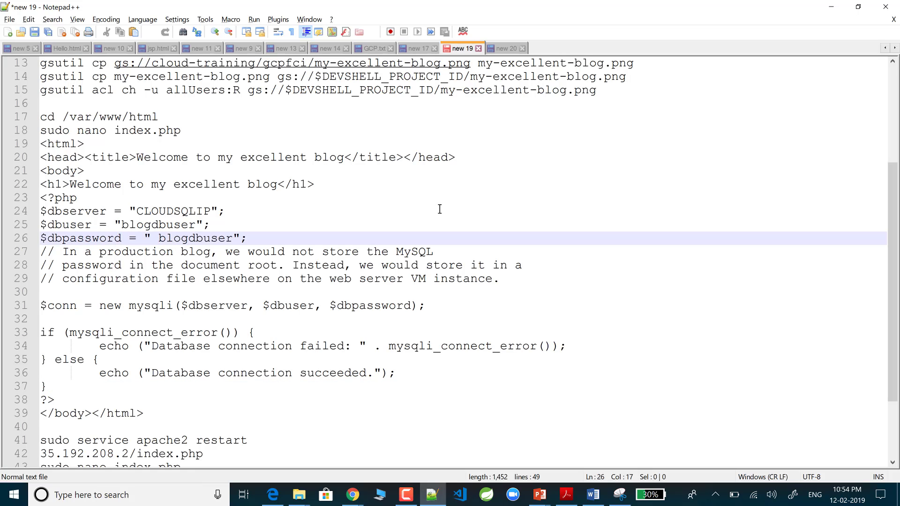
key(Right)
key(Right)
key(Right)
key(Right)
key(Right)
key(Right)
key(Right)
key(Right)
key(Right)
key(BackSpace)
key(BackSpace)
key(BackSpace)
key(BackSpace)
key(Left)
key(Left)
key(Left)
key(Left)
key(Left)
key(Left)
key(BackSpace)
drag(41, 144, 153, 410)
key(ctrl+c)
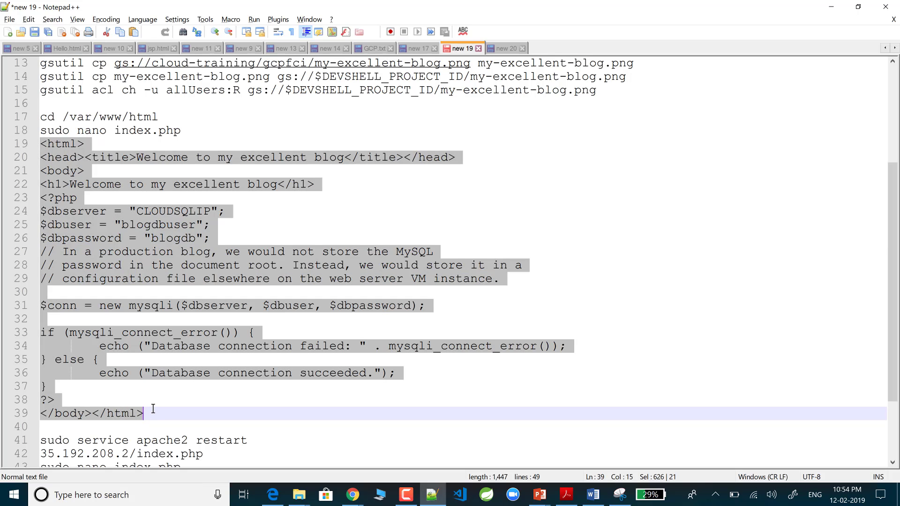
key(alt+Tab)
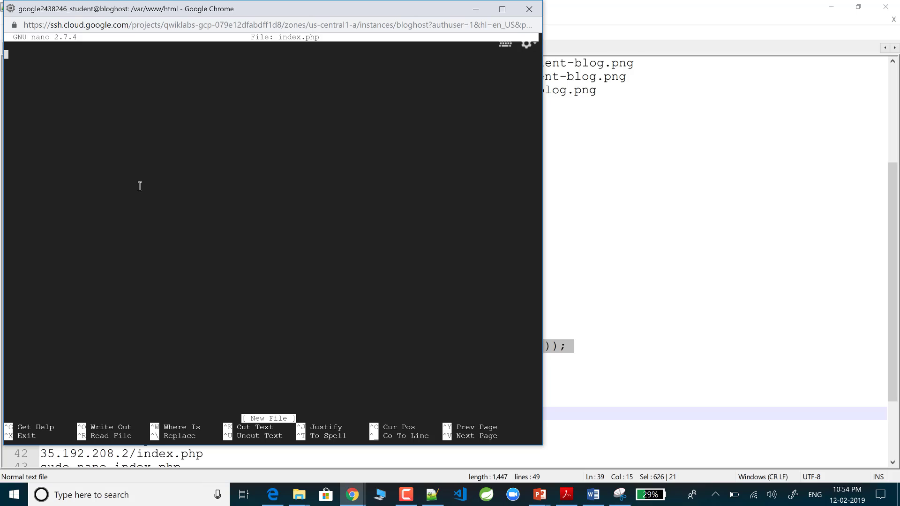
Step: Paste the blog code into index.php and delete the stray colon after the closing html tag
key(ctrl+v)
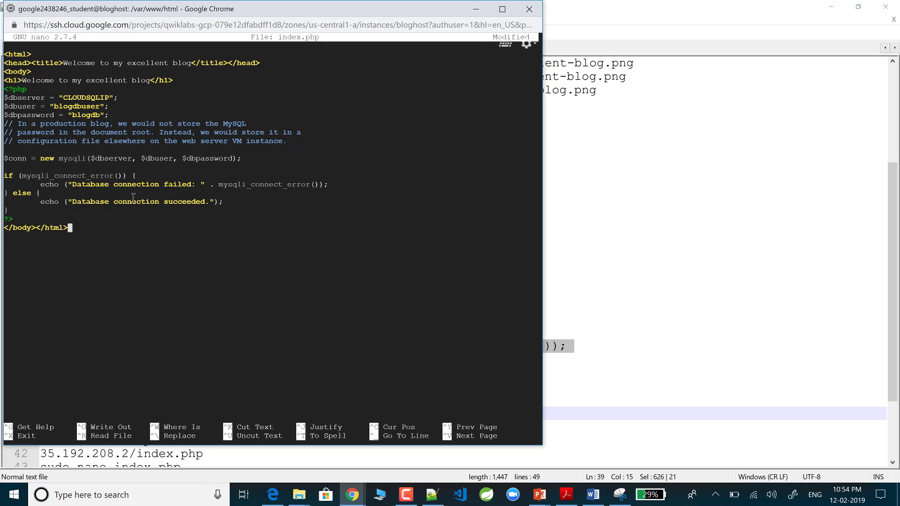
text(:)
key(ctrl+x)
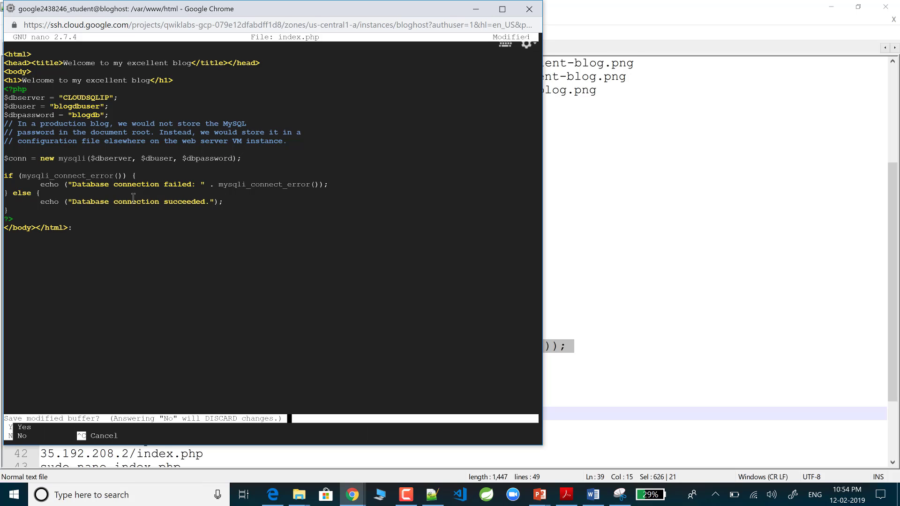
key(y)
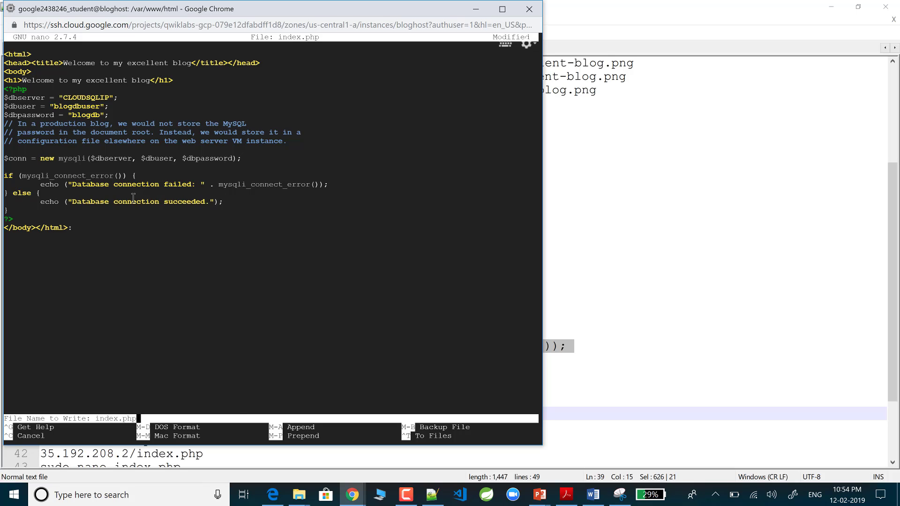
key(ctrl+c)
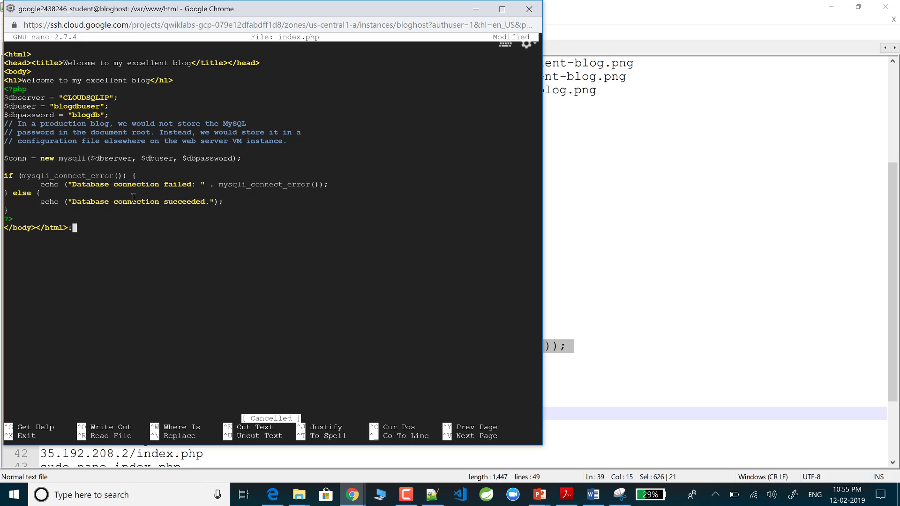
key(ctrl+o)
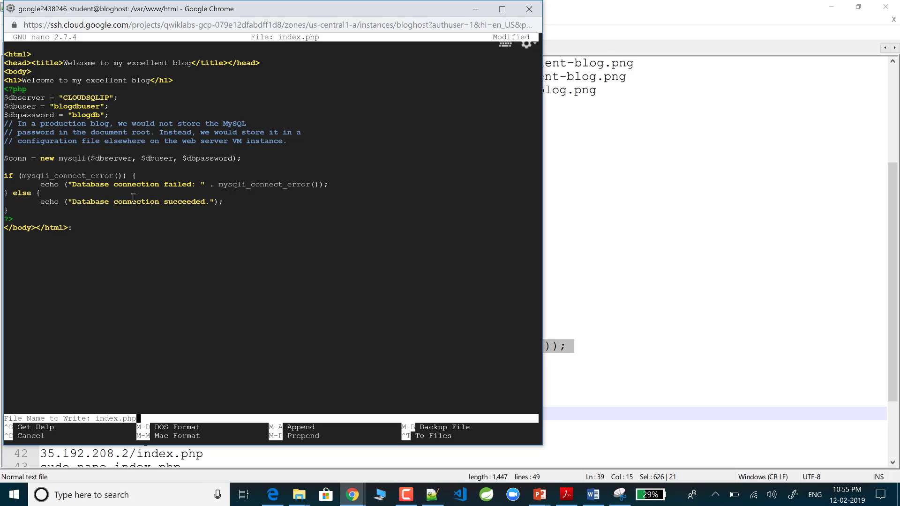
key(ctrl+c)
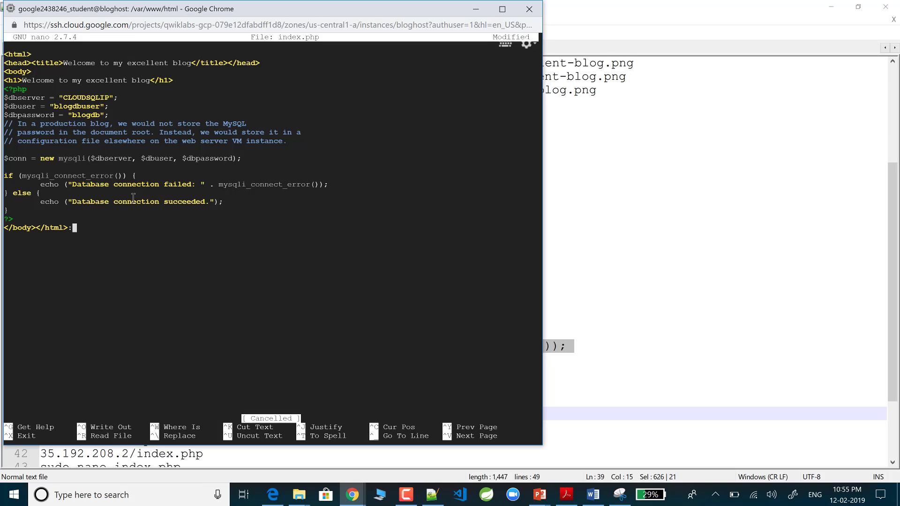
key(ctrl+backslash)
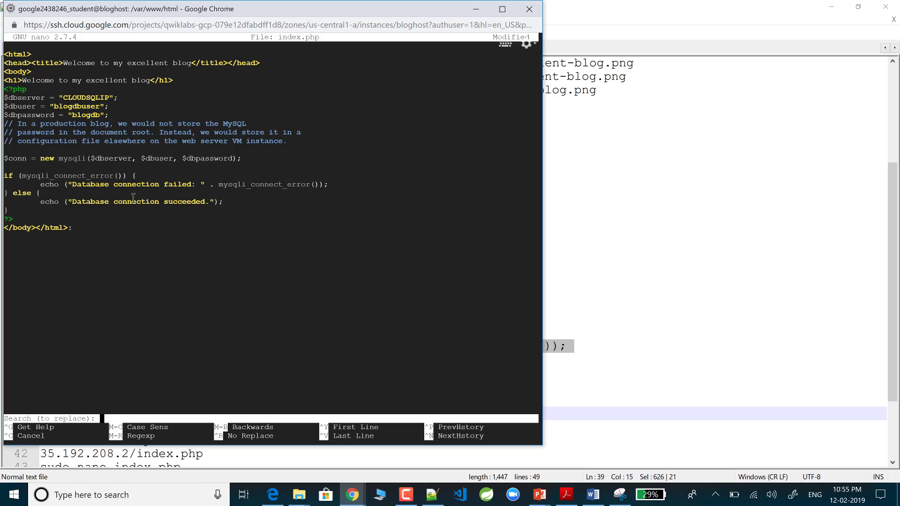
key(ctrl+c)
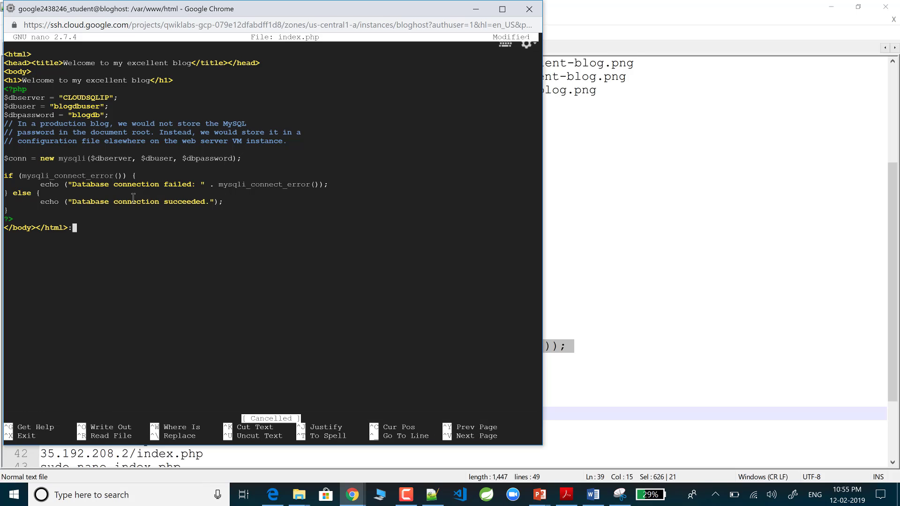
key(BackSpace)
Step: Exit nano without saving the changes to index.php
key(ctrl+x)
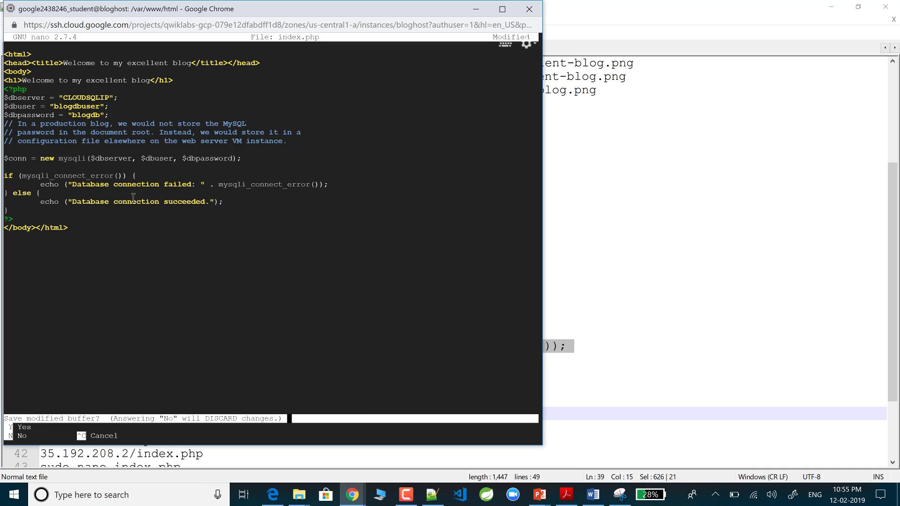
key(y)
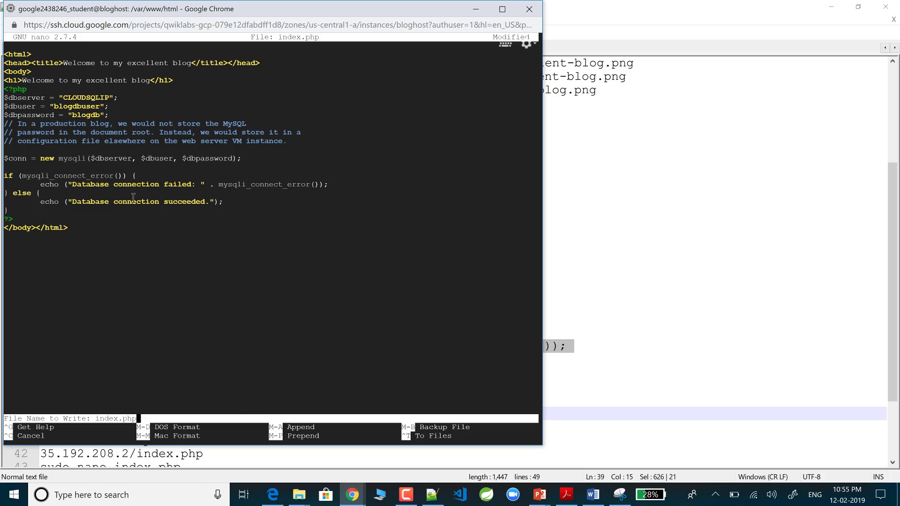
key(ctrl+c)
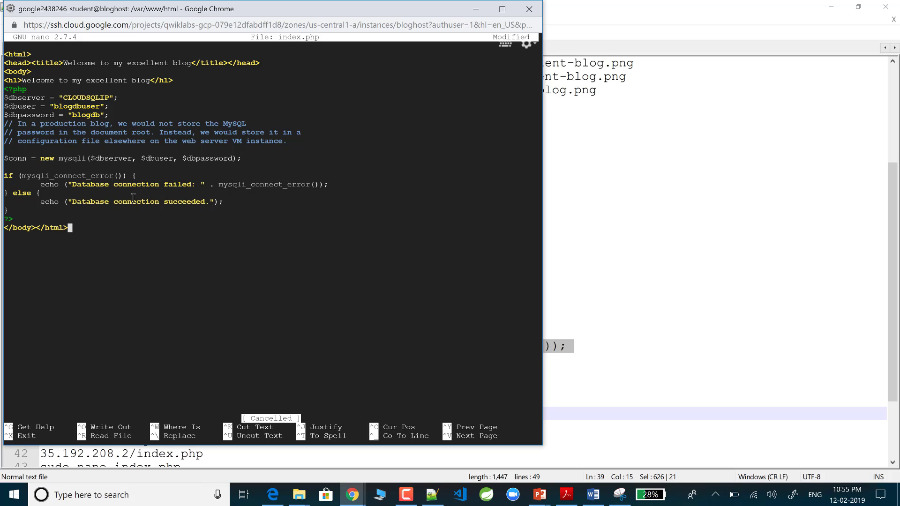
key(ctrl+x)
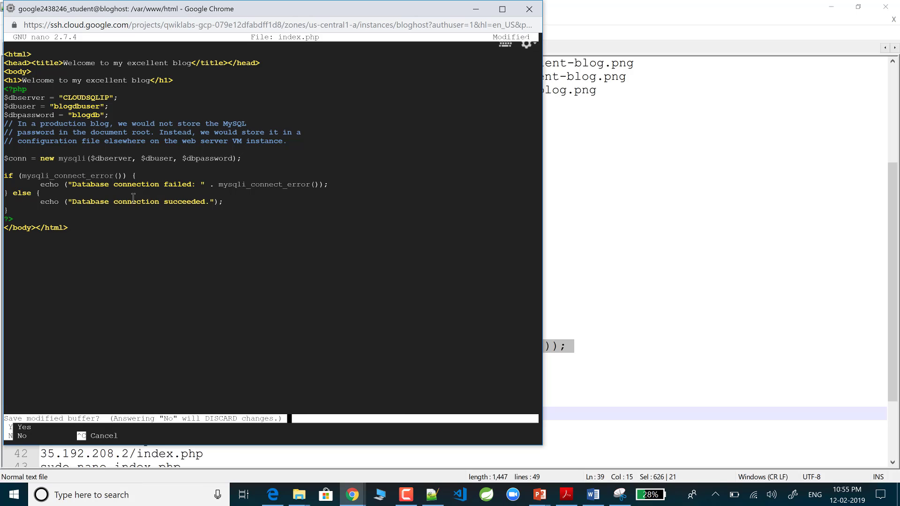
key(y)
key(Return)
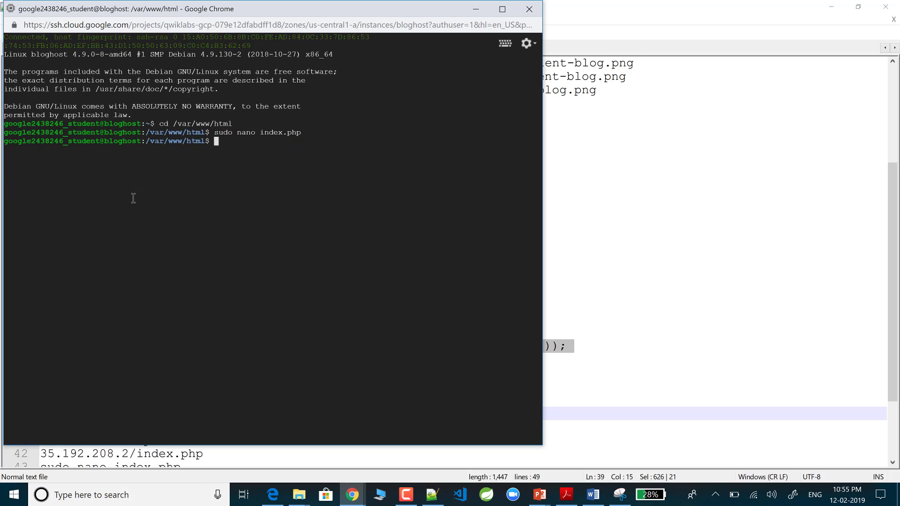
Step: Reopen index.php, paste the blog PHP code and save it as index.php
key(Up)
key(Return)
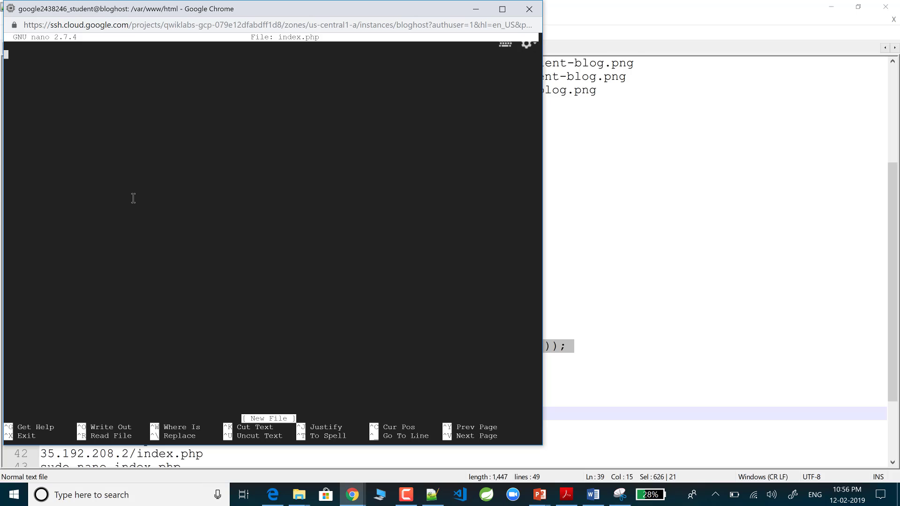
key(ctrl+v)
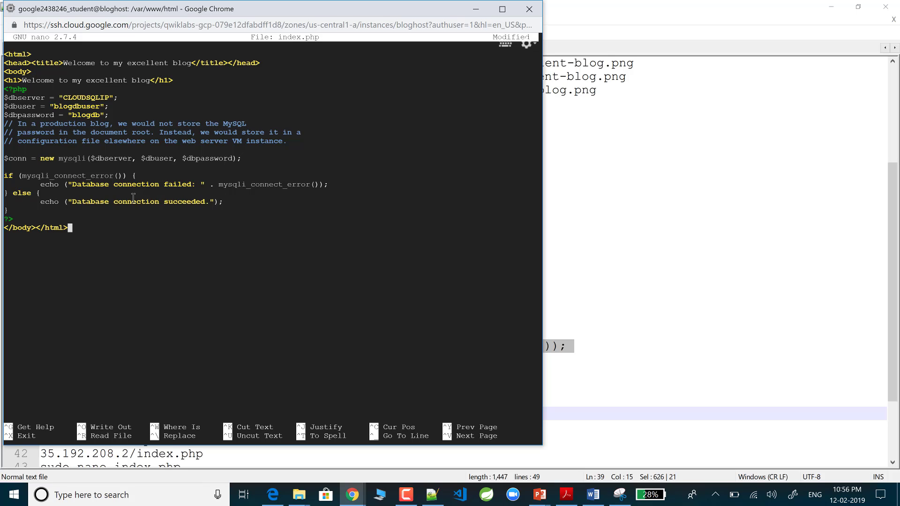
key(ctrl+o)
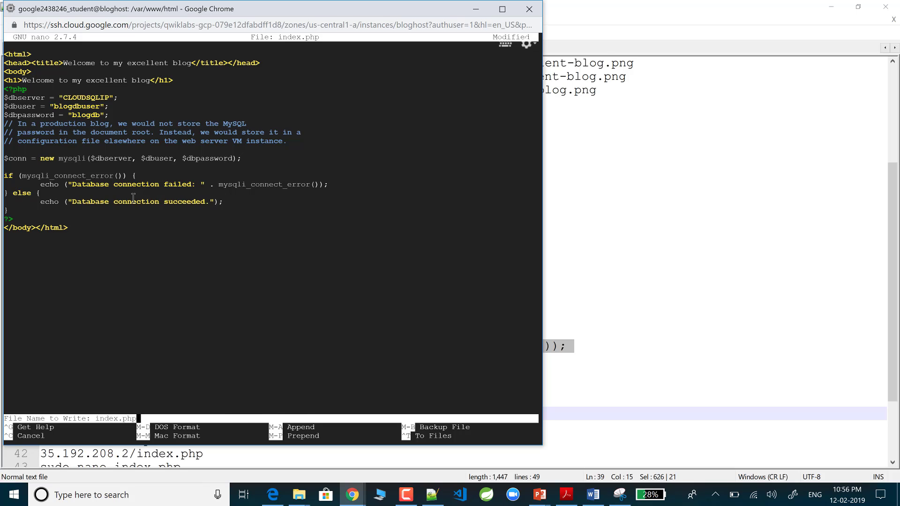
key(Return)
key(Return)
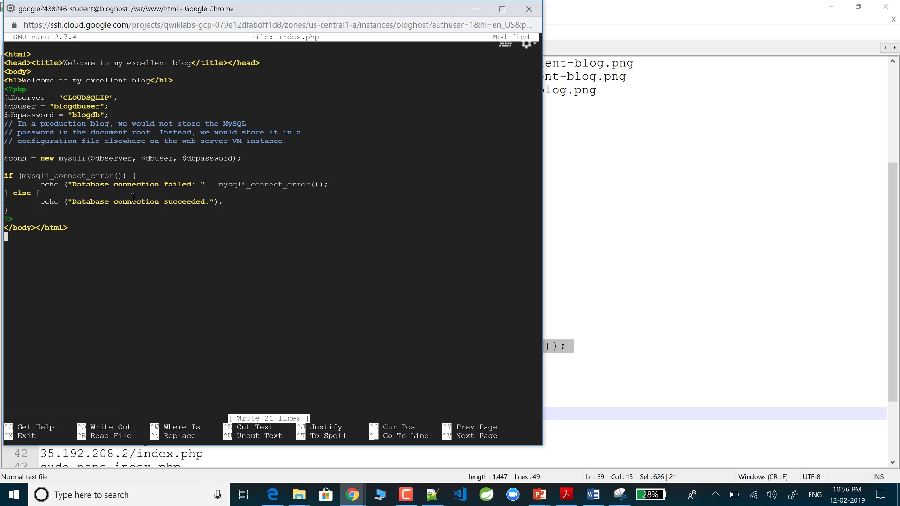
key(ctrl+x)
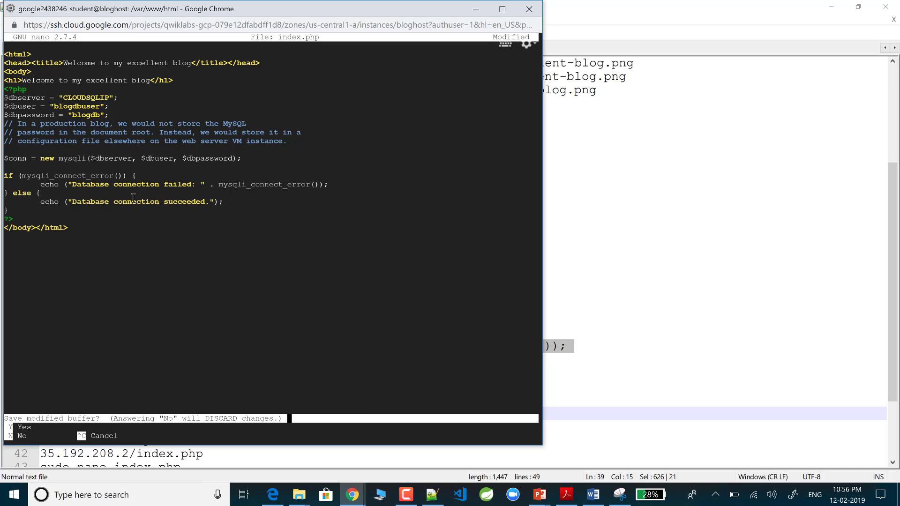
key(y)
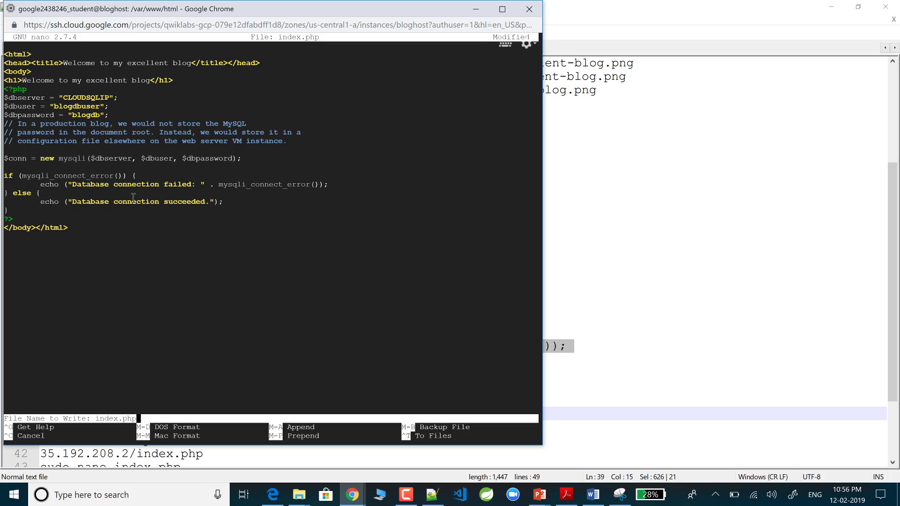
text(M-A)
key(Return)
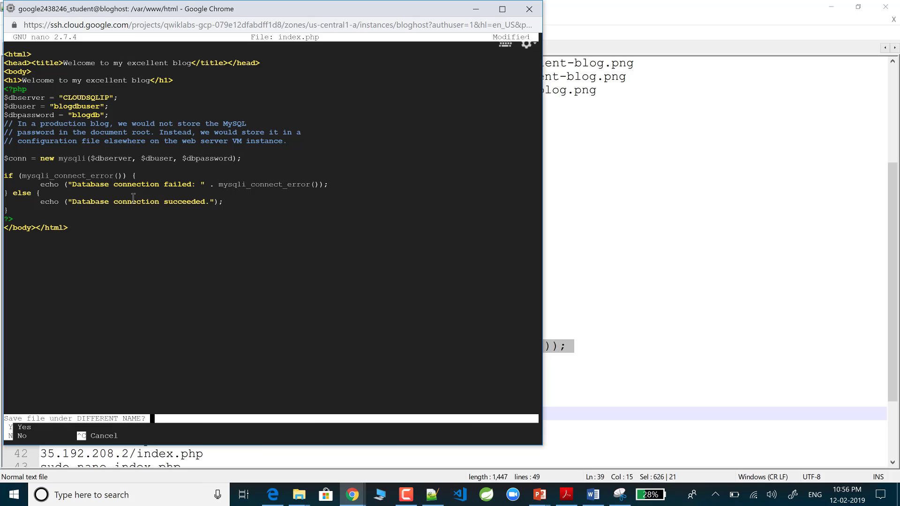
key(y)
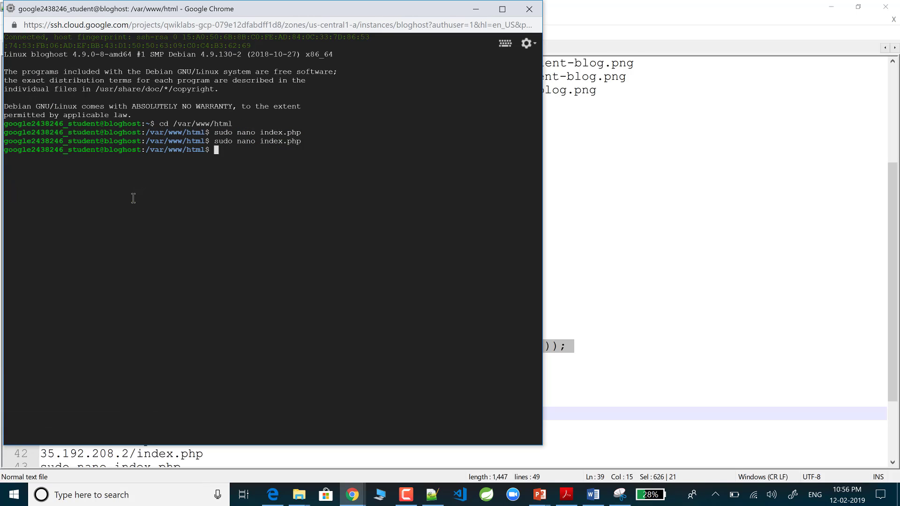
Step: Reopen index.php to confirm its 21 saved lines, then exit nano
key(Up)
key(Return)
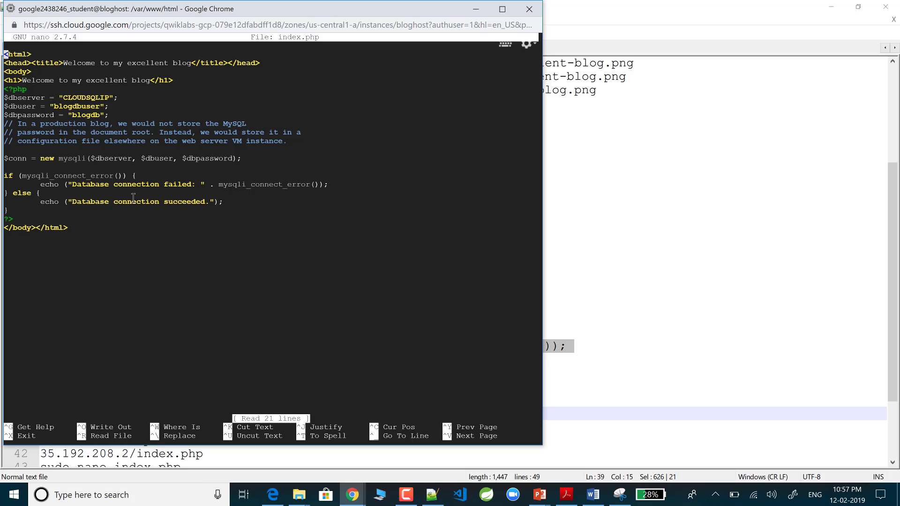
key(ctrl+x)
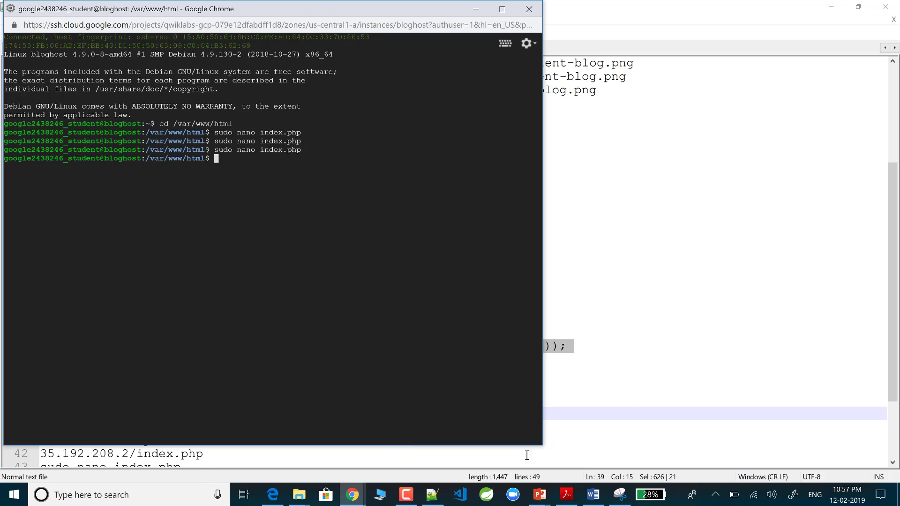
Step: Run 'sudo service apache2 restart', copied from the notes, in the bloghost terminal
key(alt+Tab)
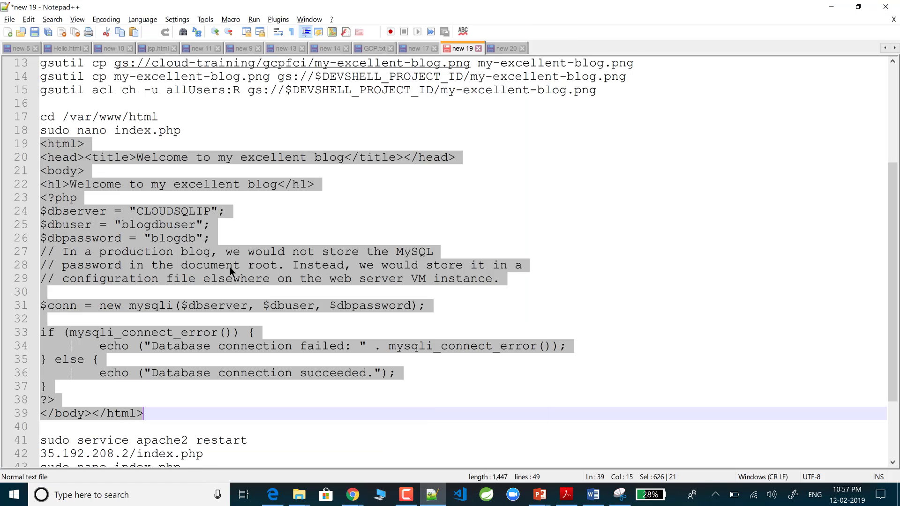
scroll(64, 359, down, 2)
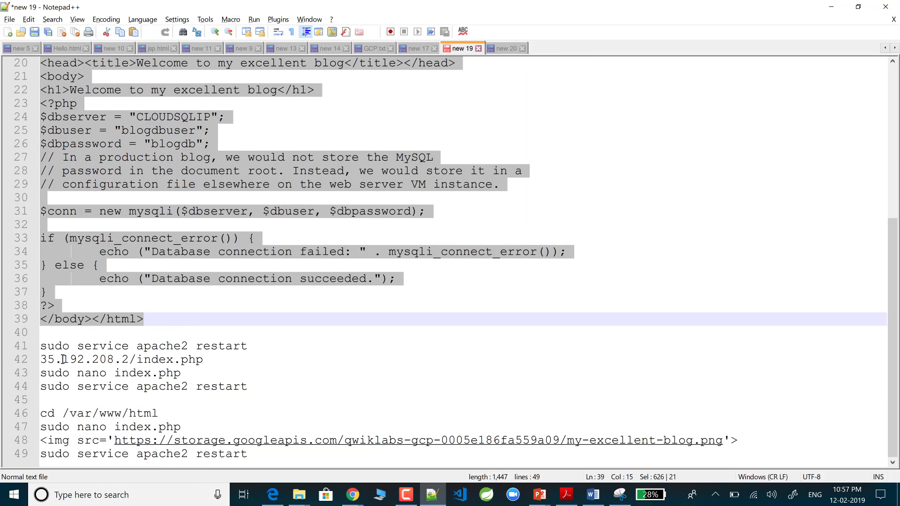
click(41, 347)
drag(216, 347, 256, 345)
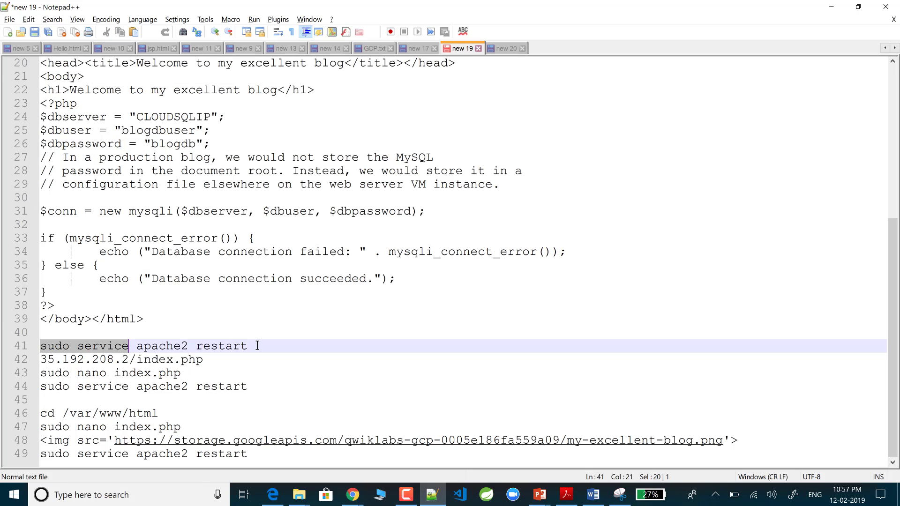
key(alt+Tab)
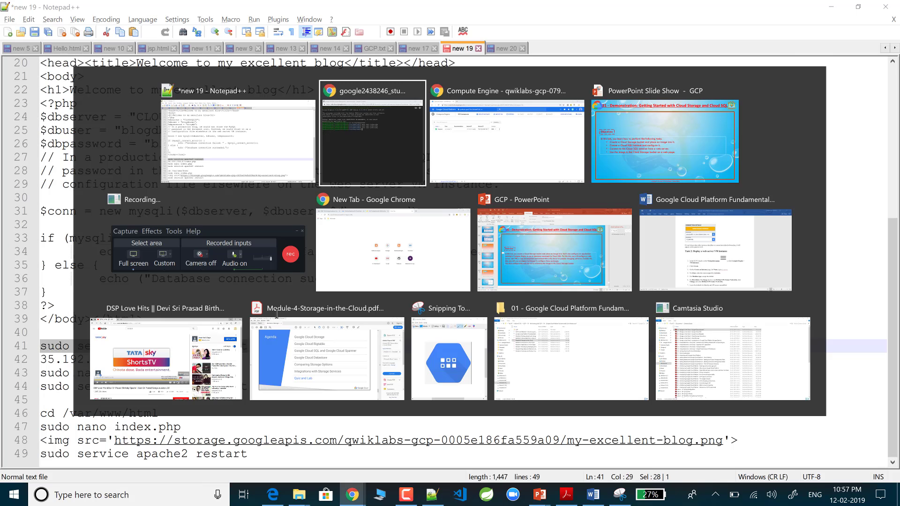
key(ctrl+v)
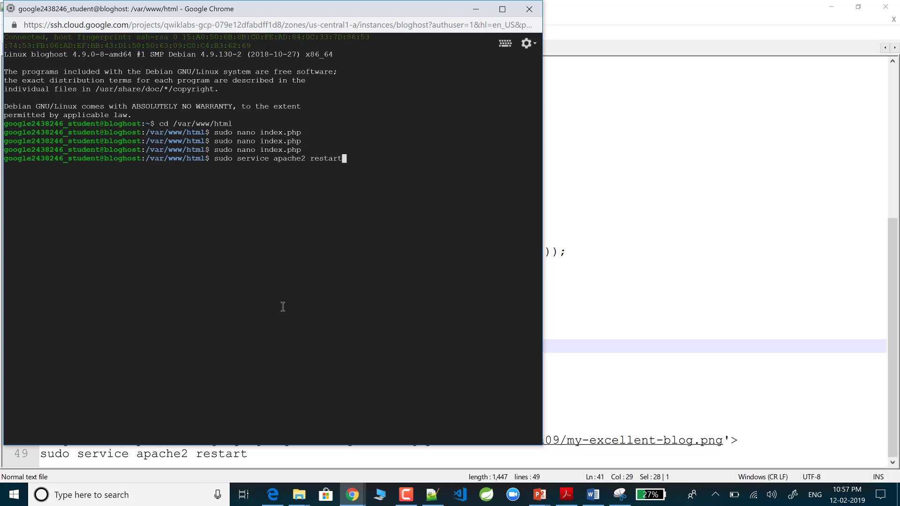
key(Return)
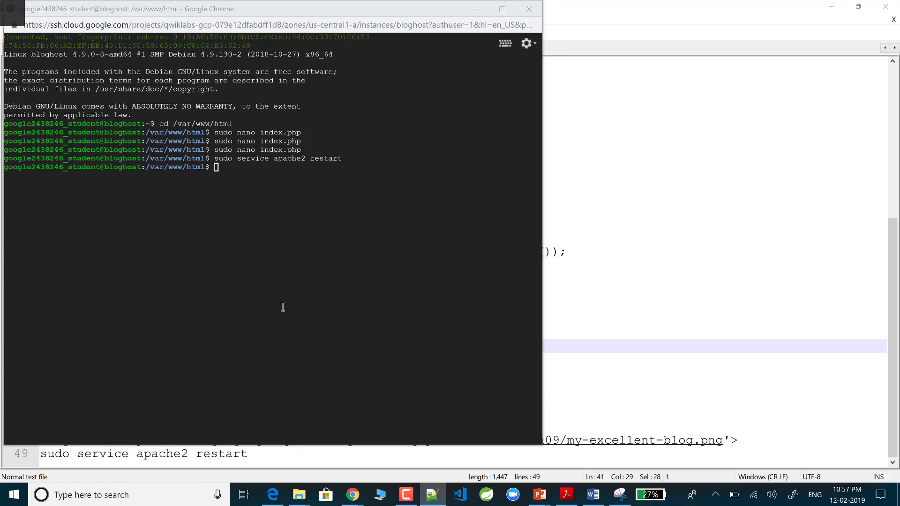
key(alt+Tab)
key(alt+Tab)
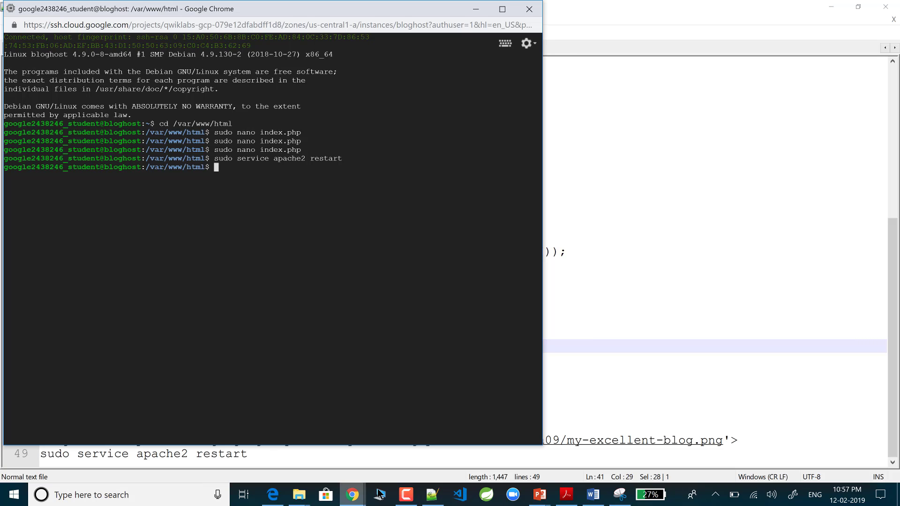
Step: Load 104.154.248.138/index.php, showing 'Welcome to my excellent blog' and the database error
click(352, 495)
click(372, 441)
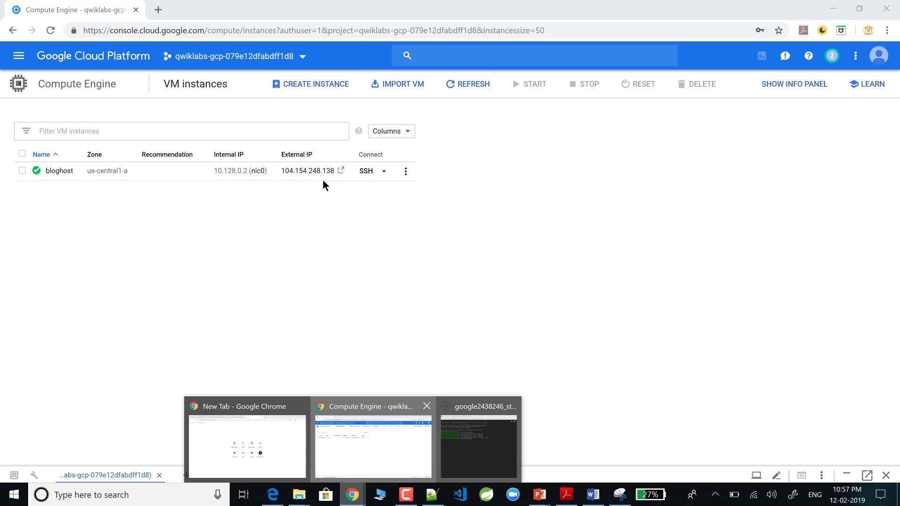
click(326, 176)
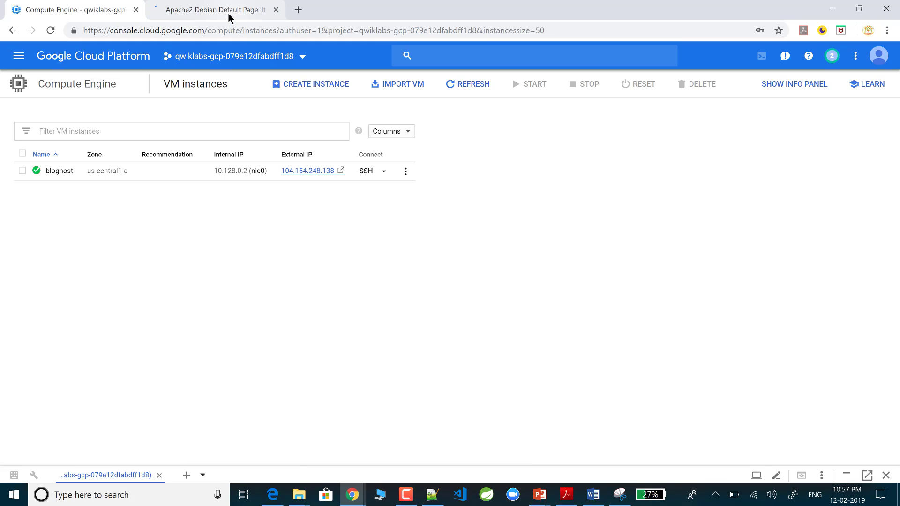
click(228, 13)
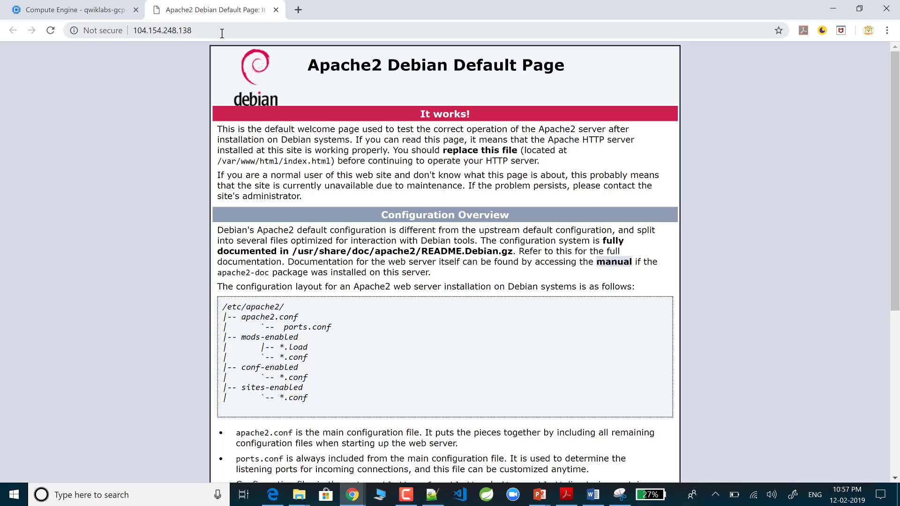
click(222, 33)
click(280, 35)
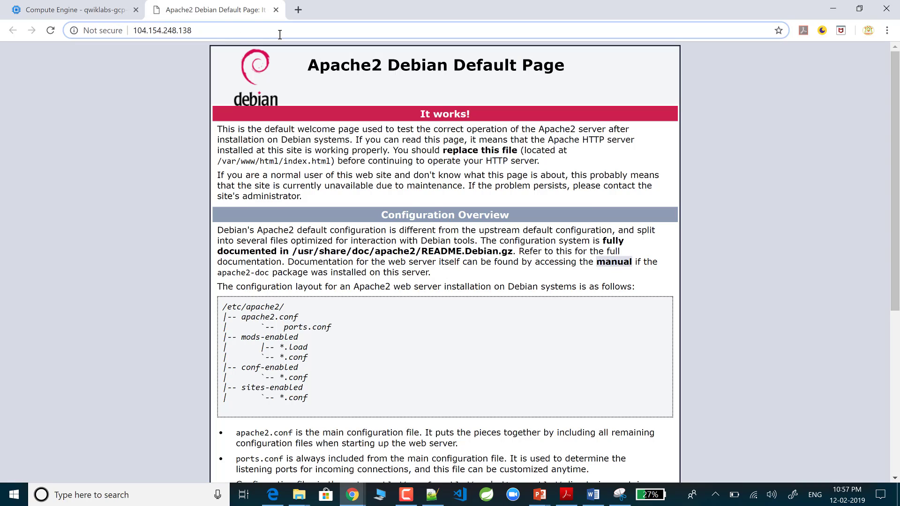
text(/index)
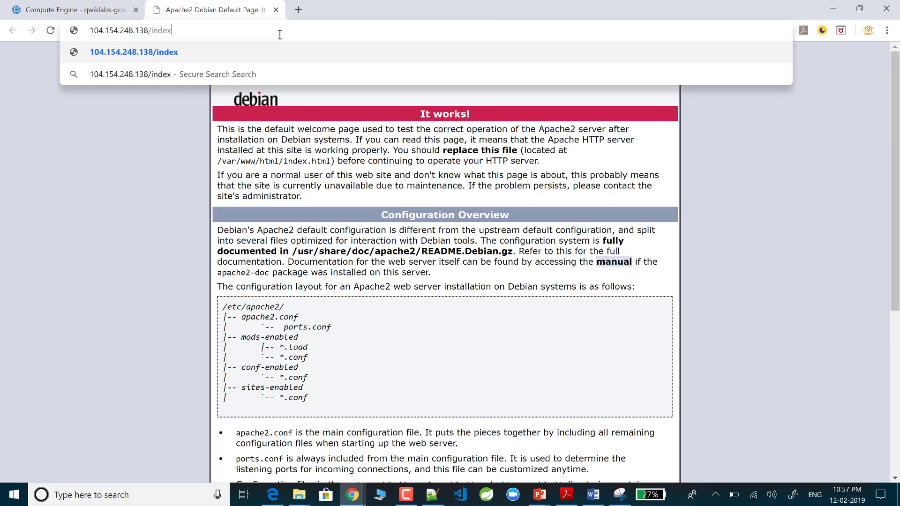
text(.php)
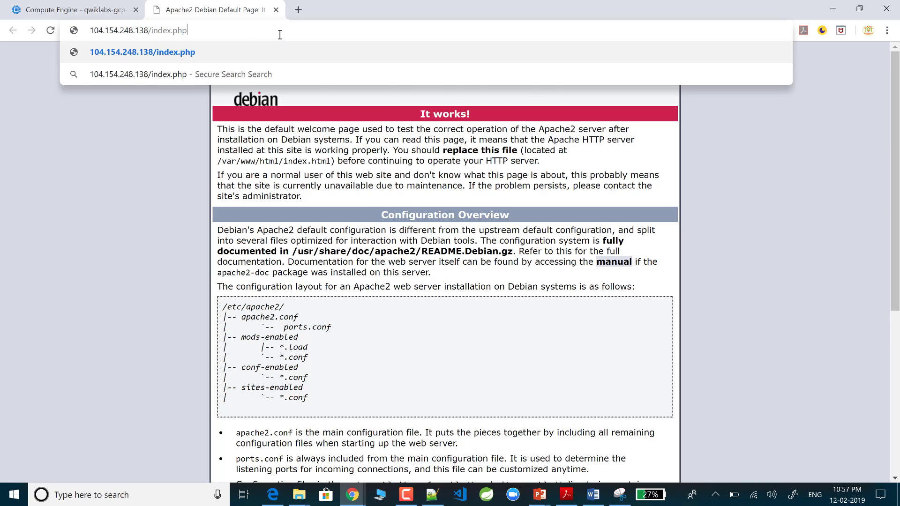
key(Return)
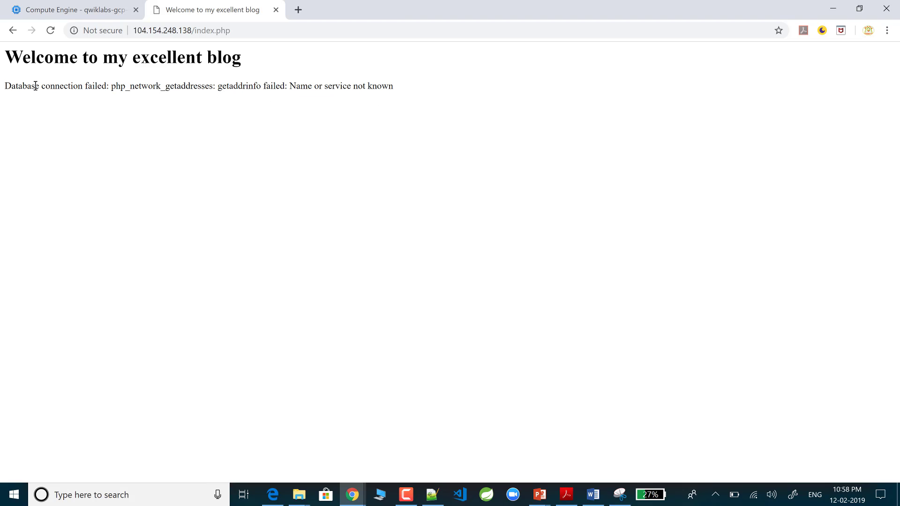
Step: Review the blog's database connection error against the notes, then return to the Compute Engine tab
drag(36, 86, 2, 87)
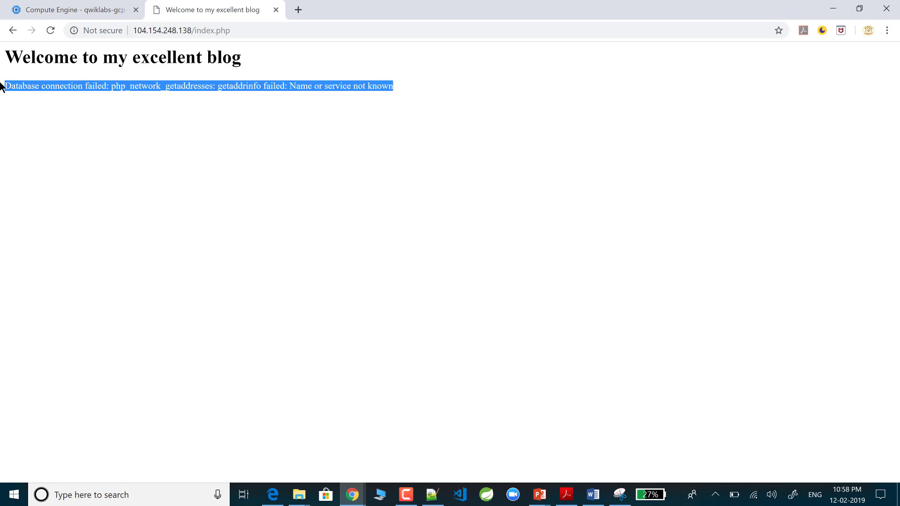
click(428, 100)
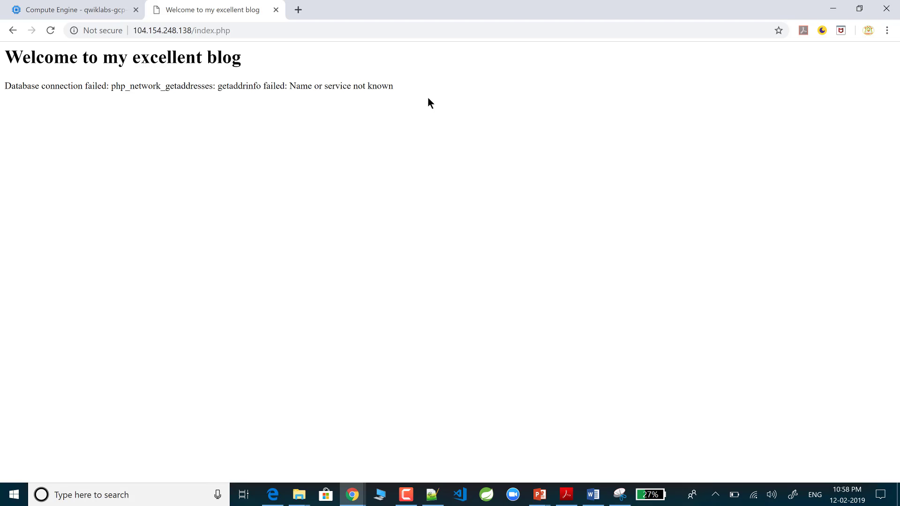
click(432, 493)
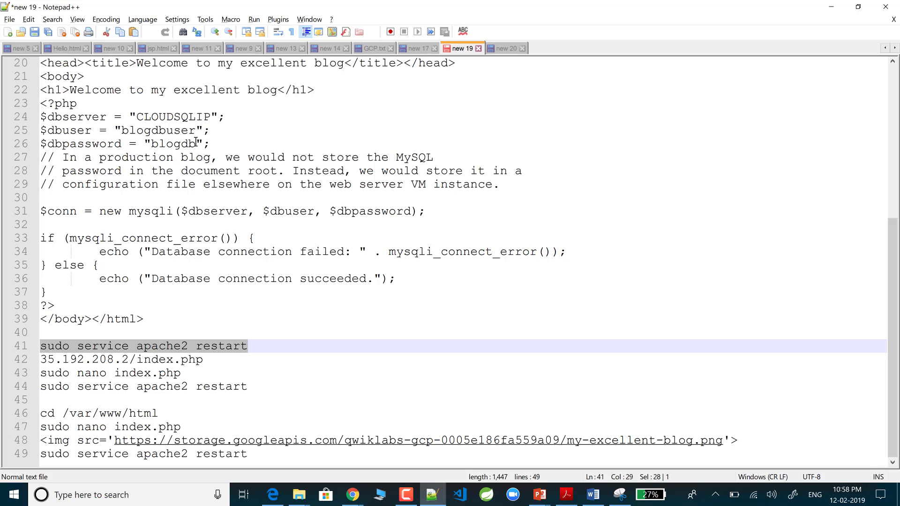
key(alt+Tab)
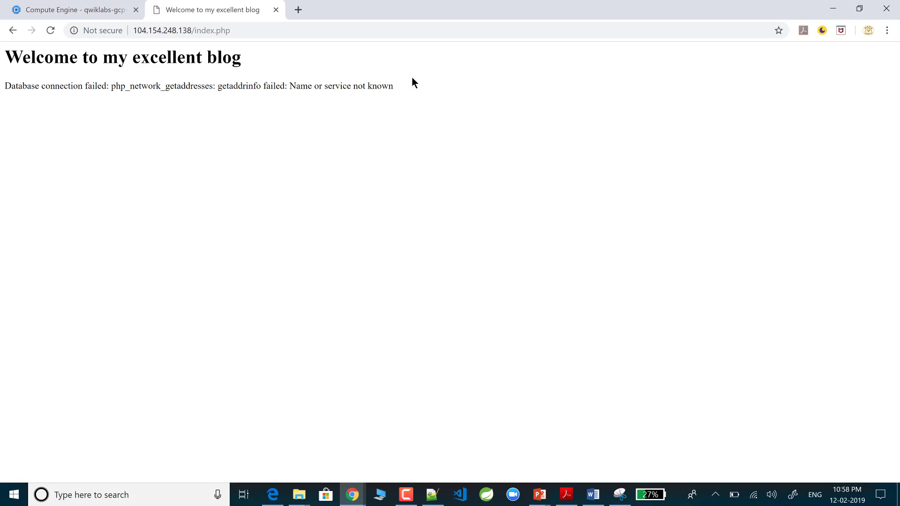
drag(396, 86, 0, 56)
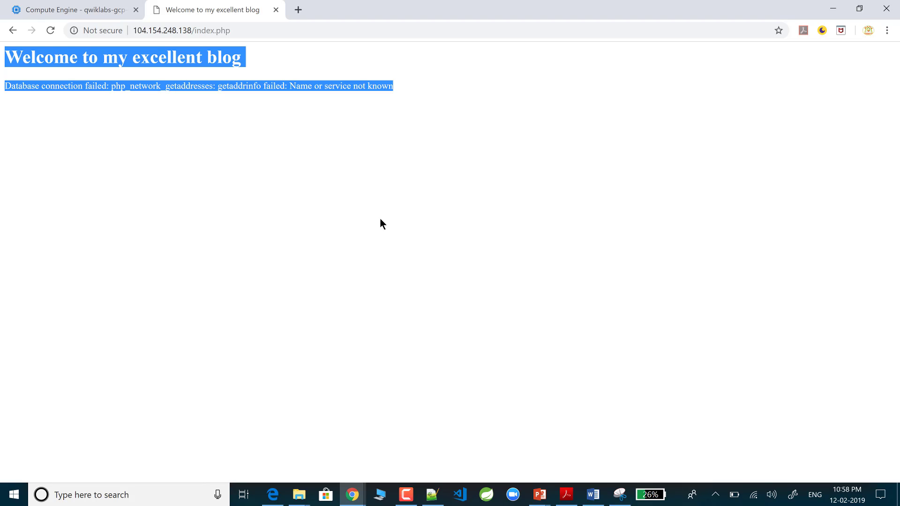
click(346, 157)
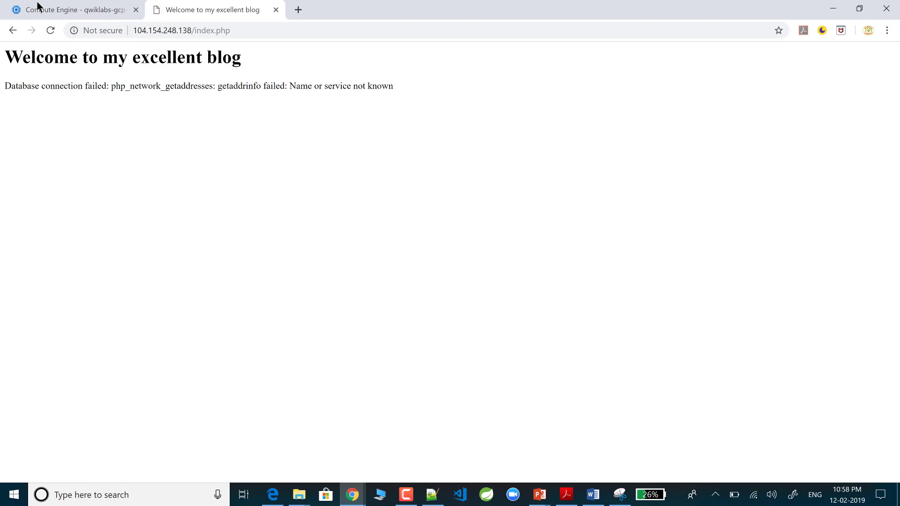
key(ctrl+shift+Tab)
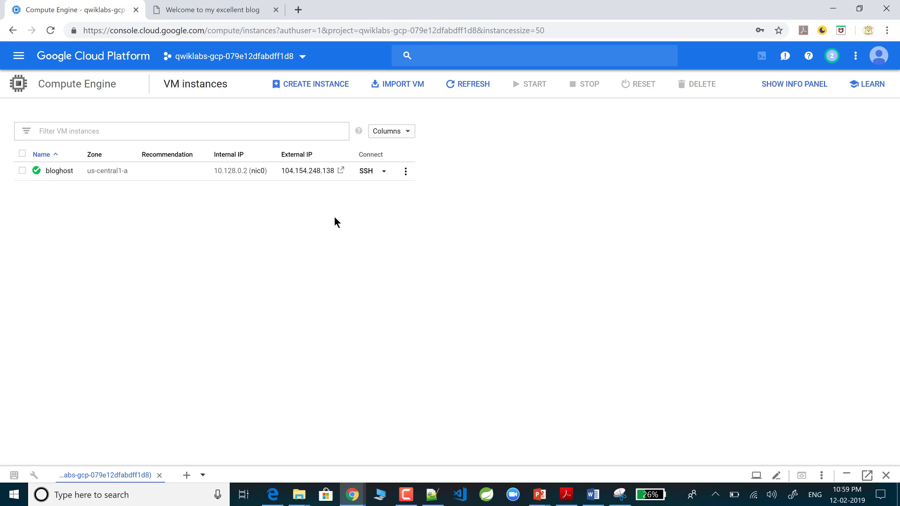
Step: Open Storage > Browser from the console's navigation menu
click(222, 14)
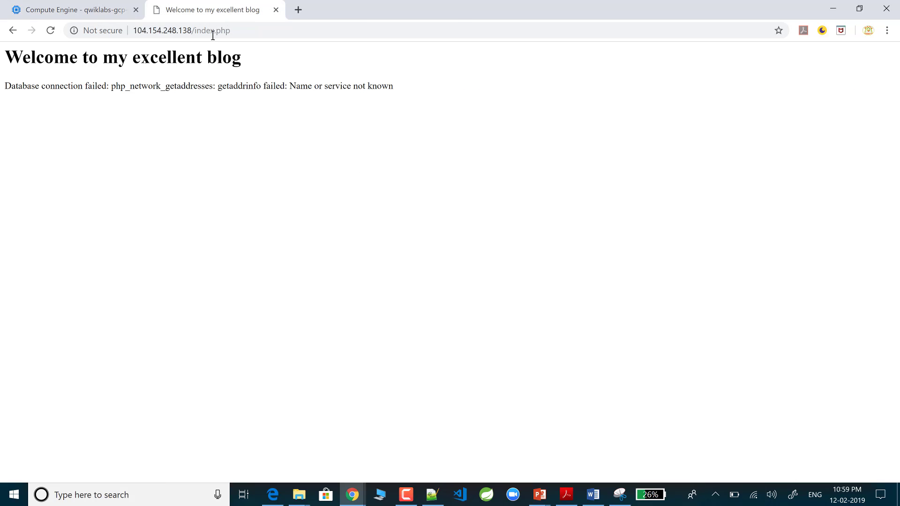
click(36, 13)
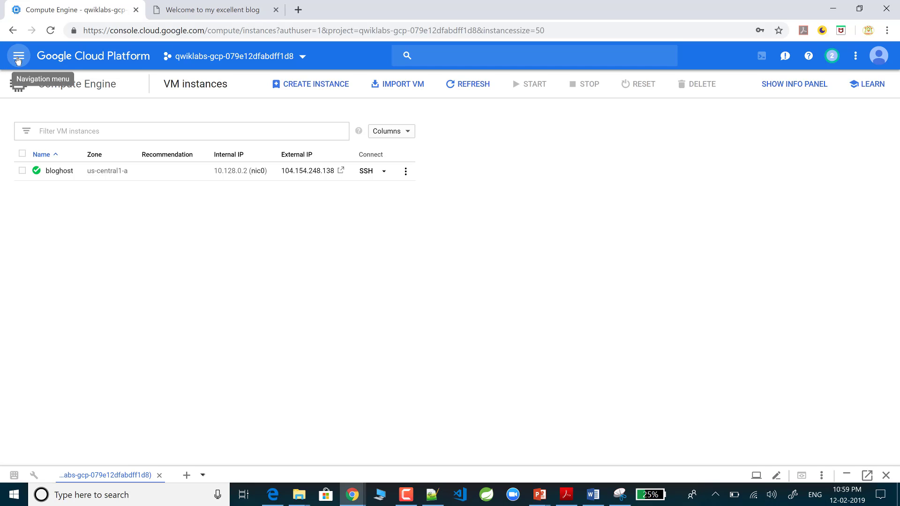
click(18, 59)
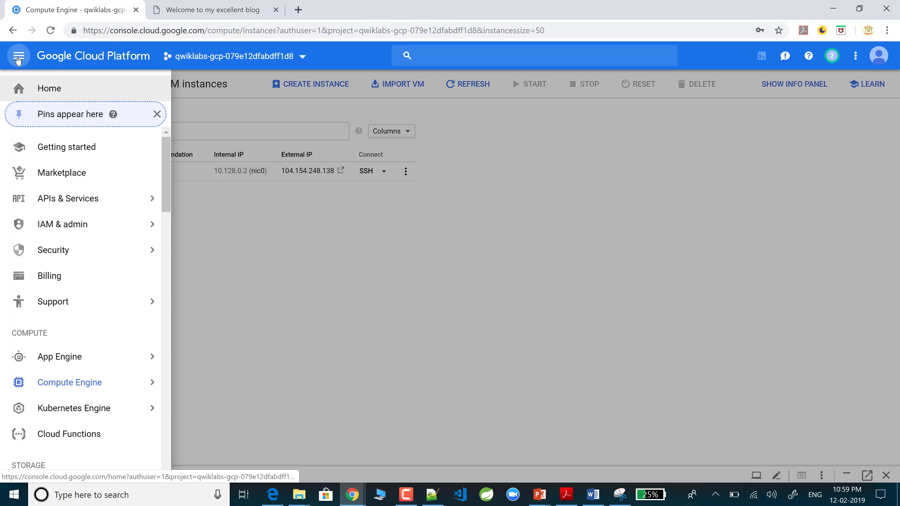
scroll(41, 251, down, 5)
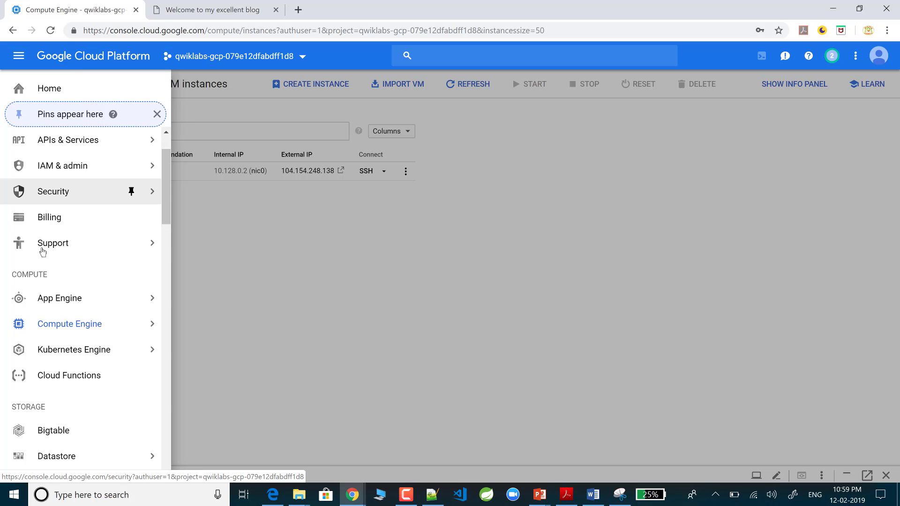
mouse_move(41, 332)
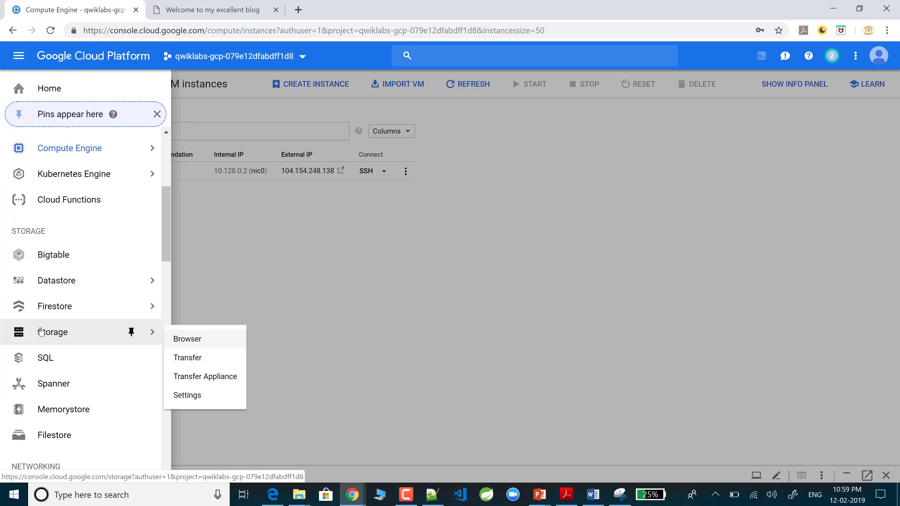
click(183, 341)
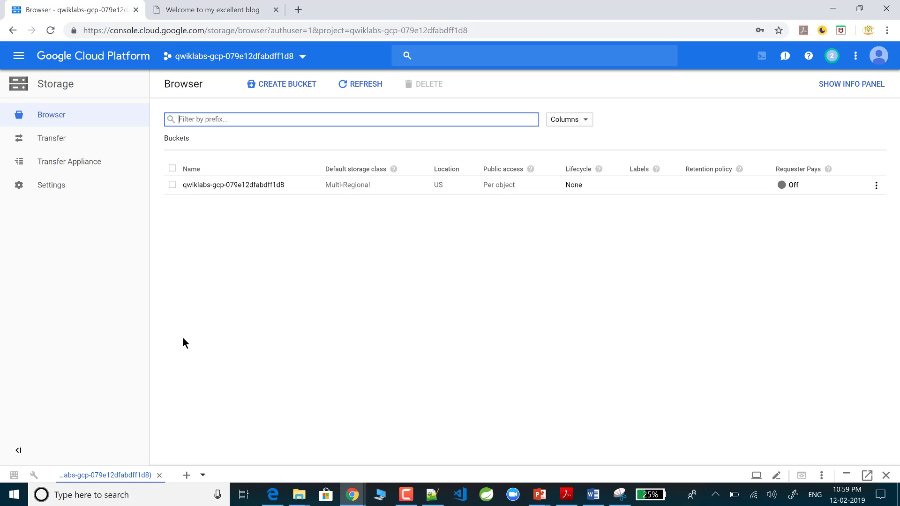
Step: Open the qwiklabs bucket to view my-excellent-blog.png, then switch to the Notepad++ notes
click(219, 186)
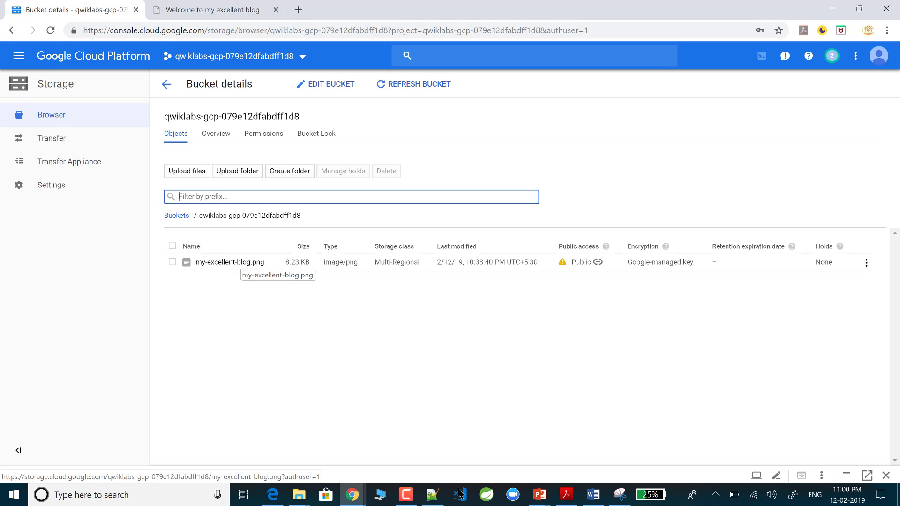
key(alt+Tab)
scroll(155, 222, up, 6)
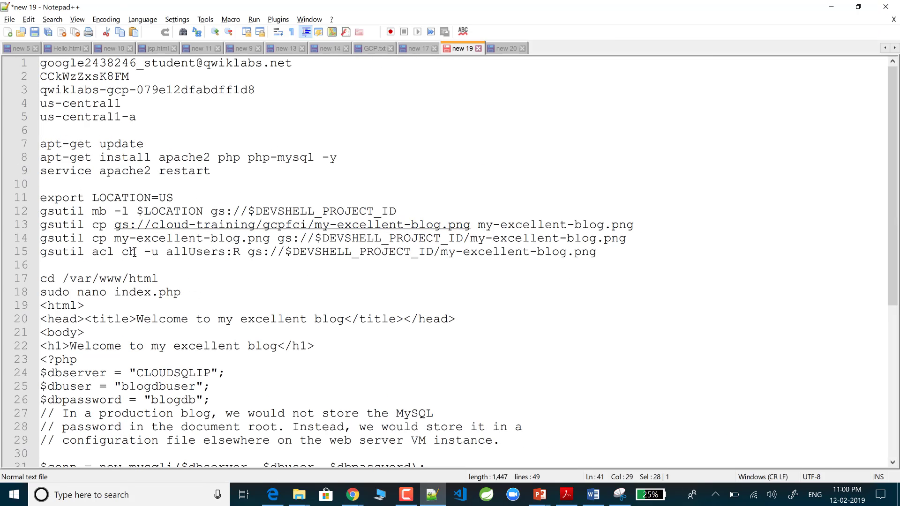
Step: Open my-excellent-blog.png's public link from the bucket details page in a new tab
drag(115, 239, 276, 240)
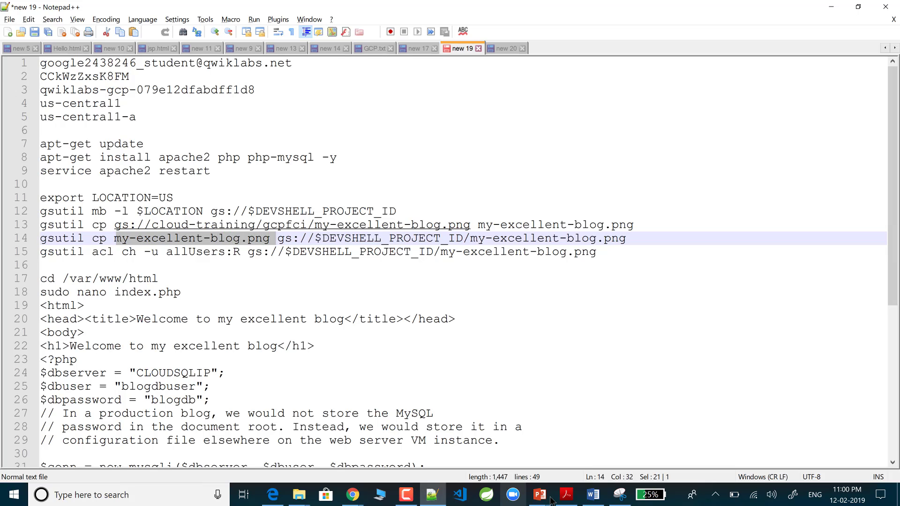
mouse_move(352, 498)
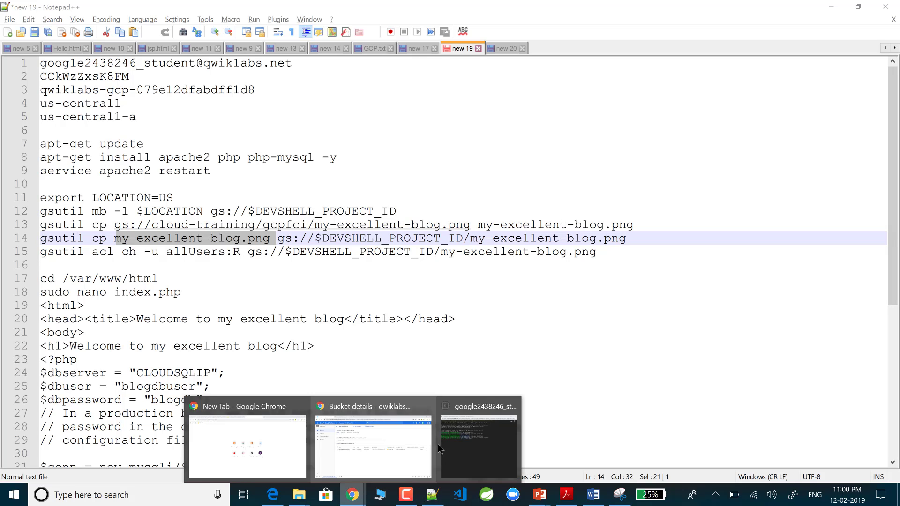
click(373, 443)
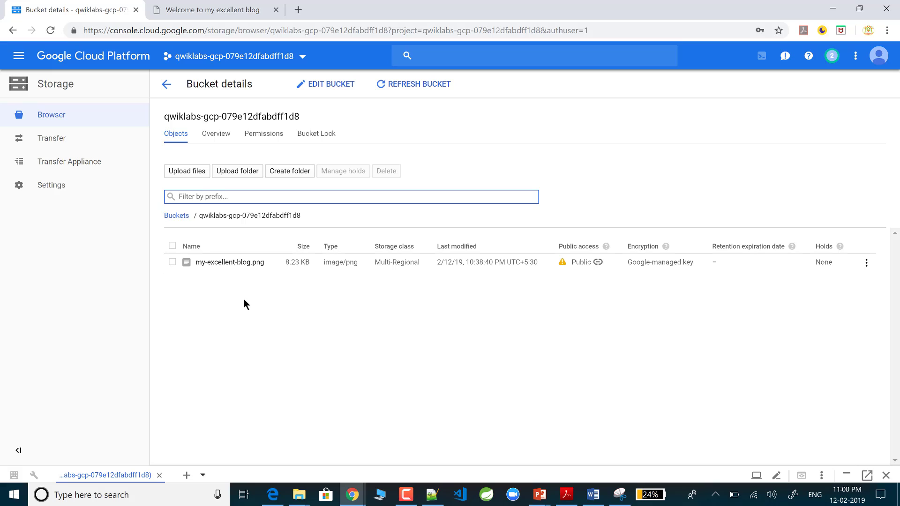
click(598, 263)
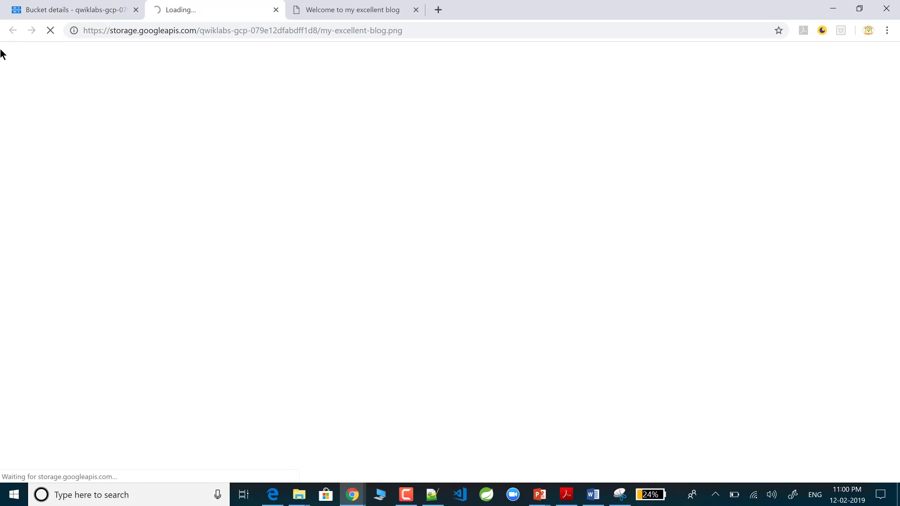